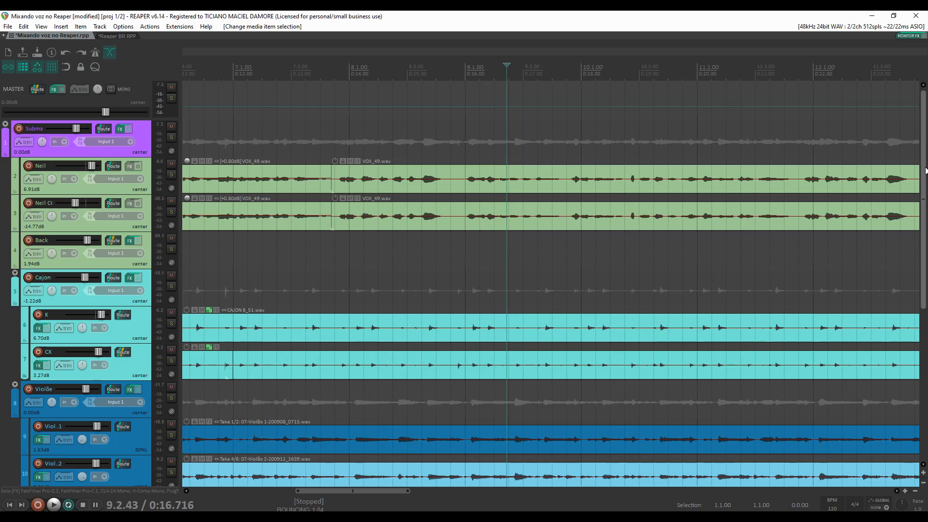
- Return to the start of the project and add the ReaFir (FFT EQ+Dynamics Processor) effect to the track 2 vocal
scroll(925, 171, "down", 7)
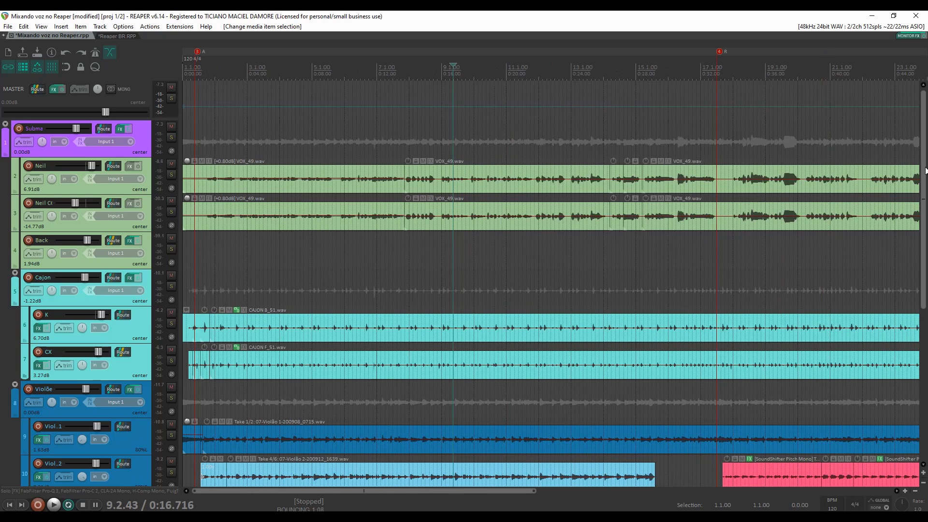
key("Home")
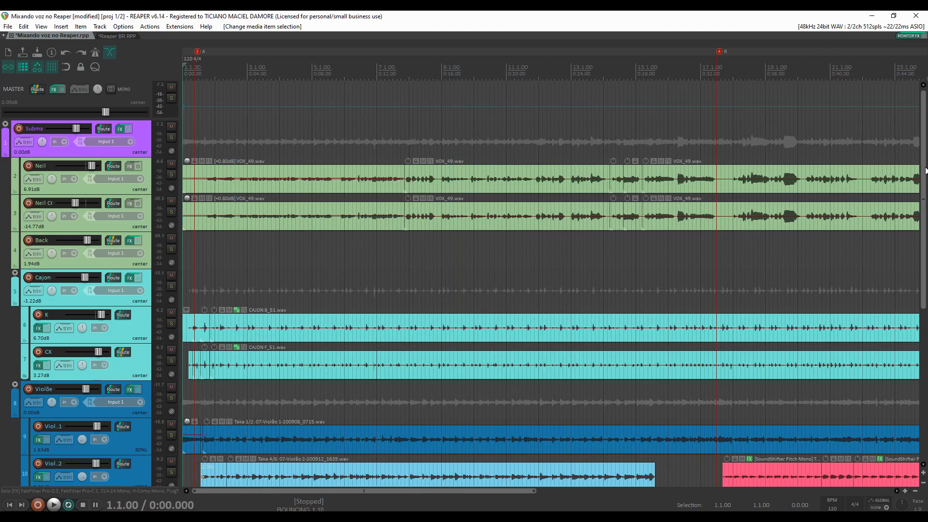
scroll(926, 170, "up", 8)
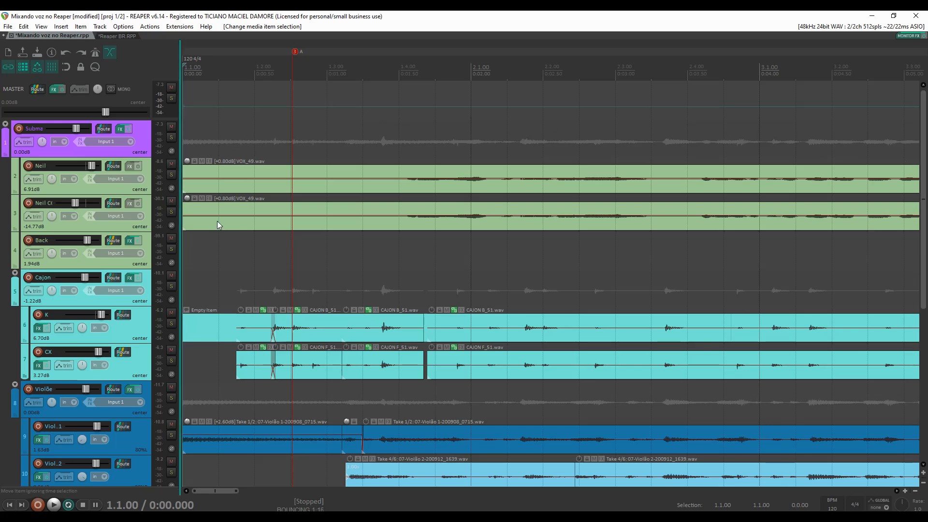
left_click(129, 168)
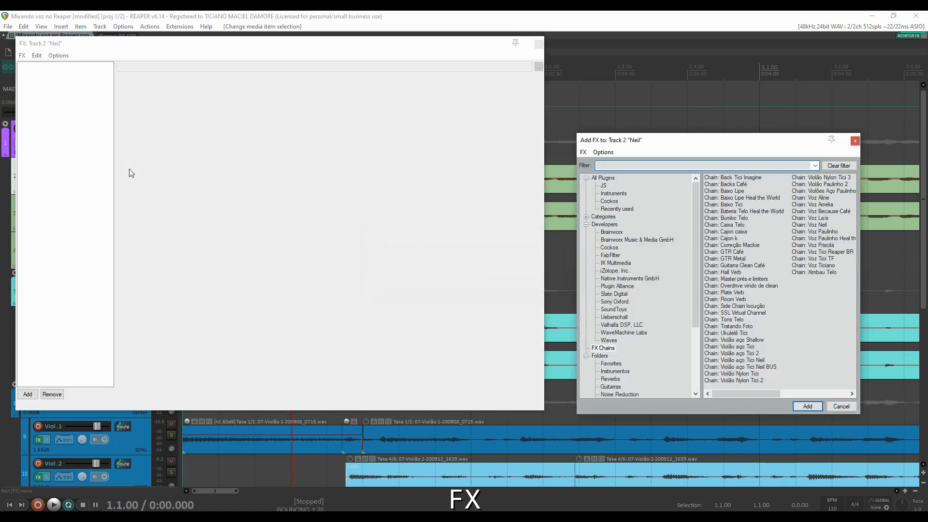
type("reafir")
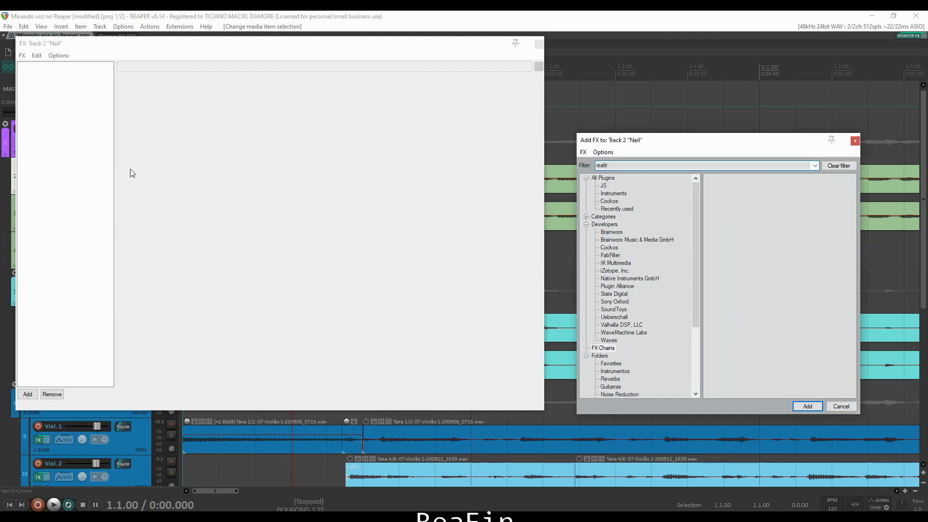
left_click(771, 178)
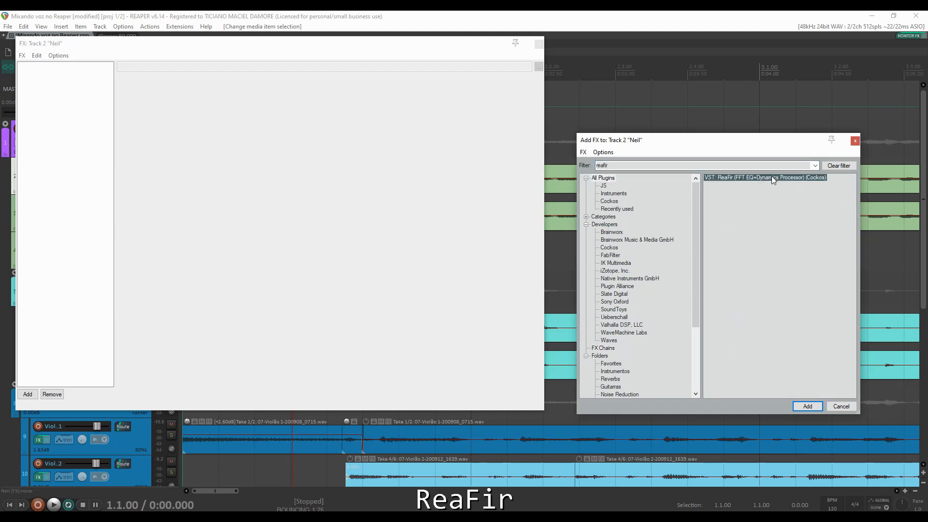
left_click(807, 406)
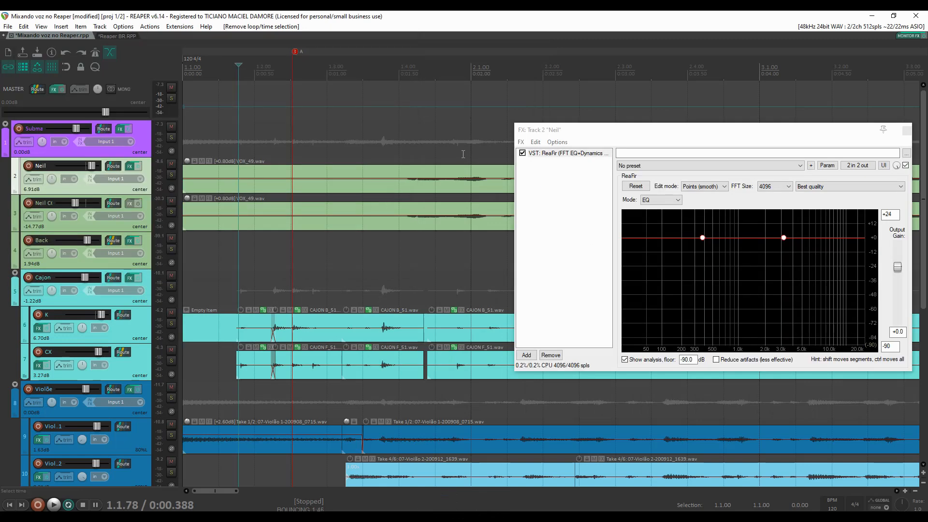
- Solo the track 2 vocal and loop the noise-only passage before the singing, from 1.2.38 to 1.3.71
left_click_drag(396, 143, 282, 158)
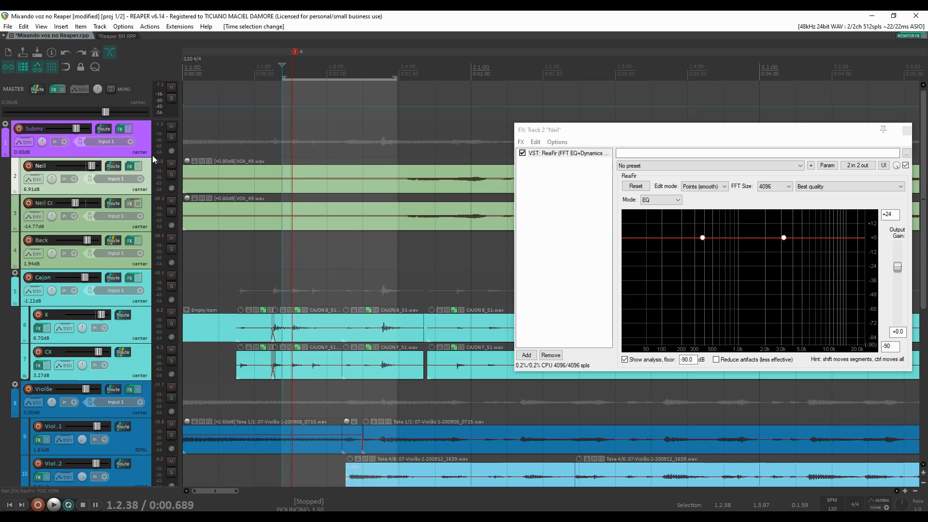
left_click(170, 175)
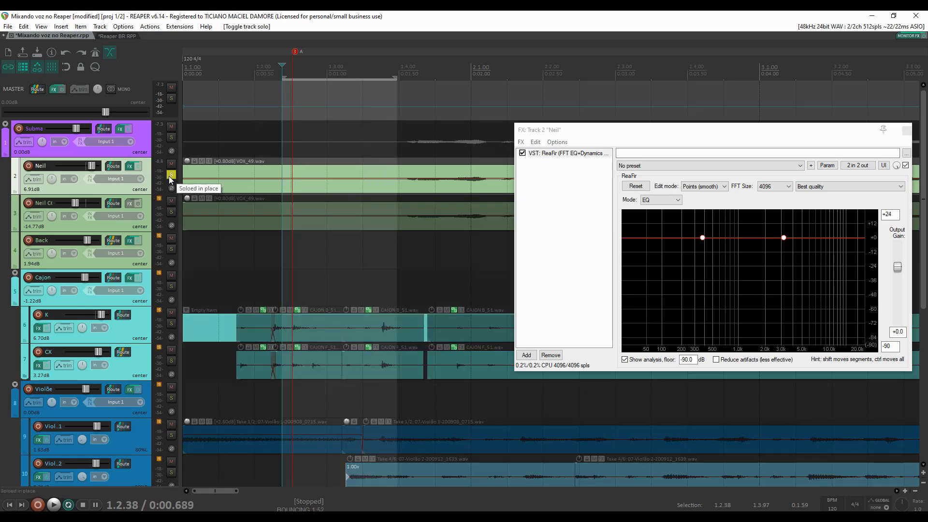
key("space")
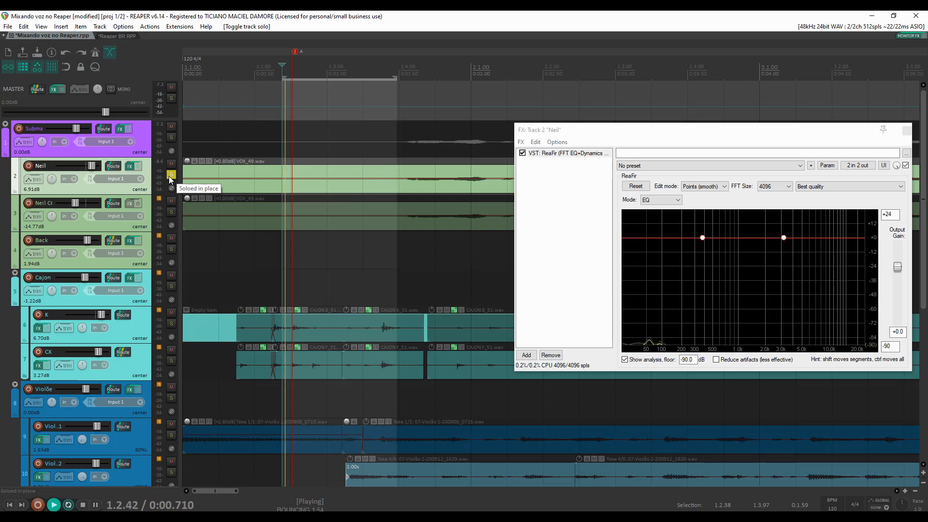
key("space")
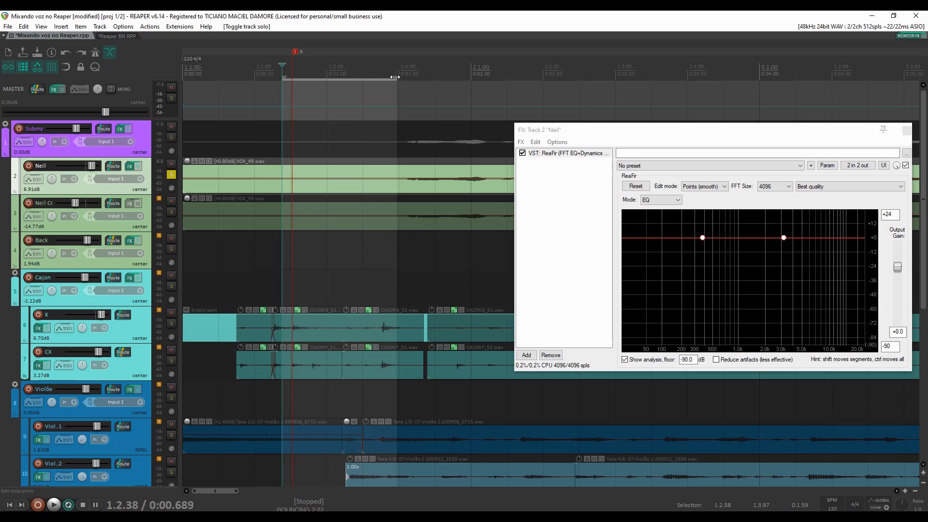
left_click_drag(394, 78, 378, 79)
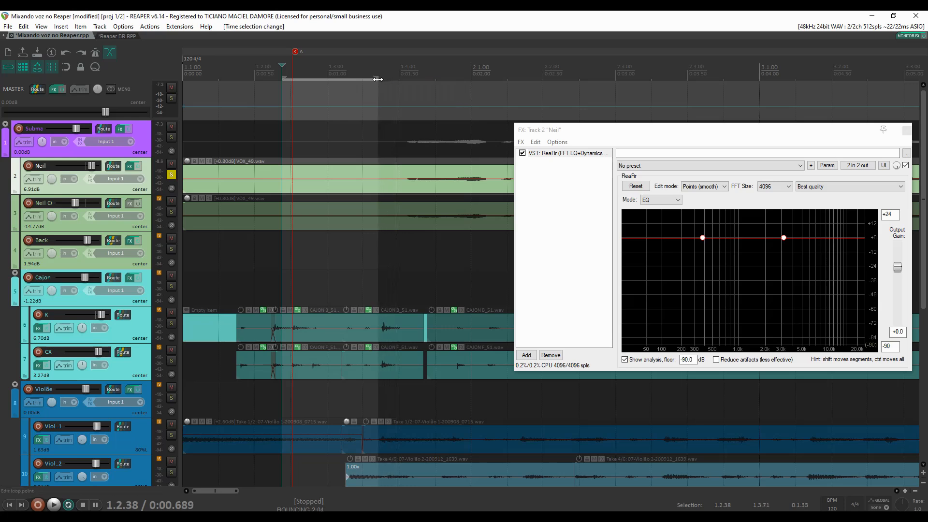
key("space")
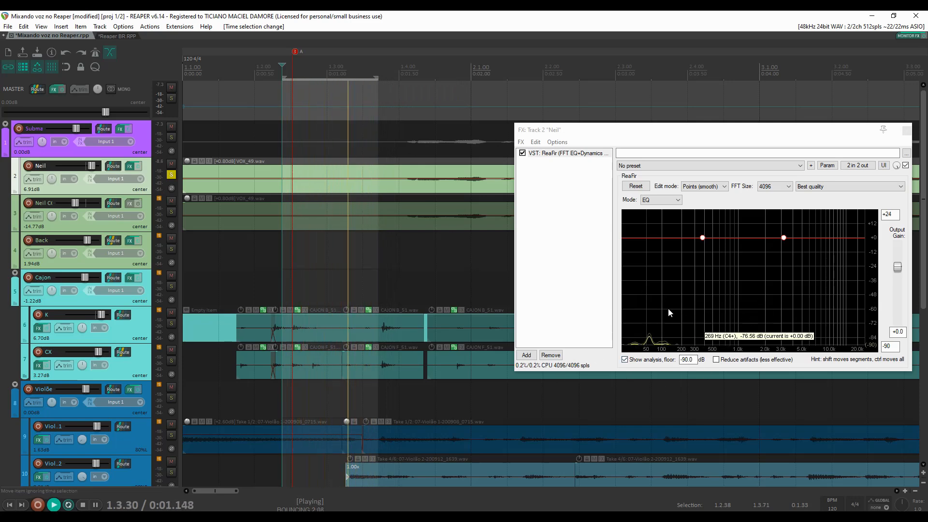
key("space")
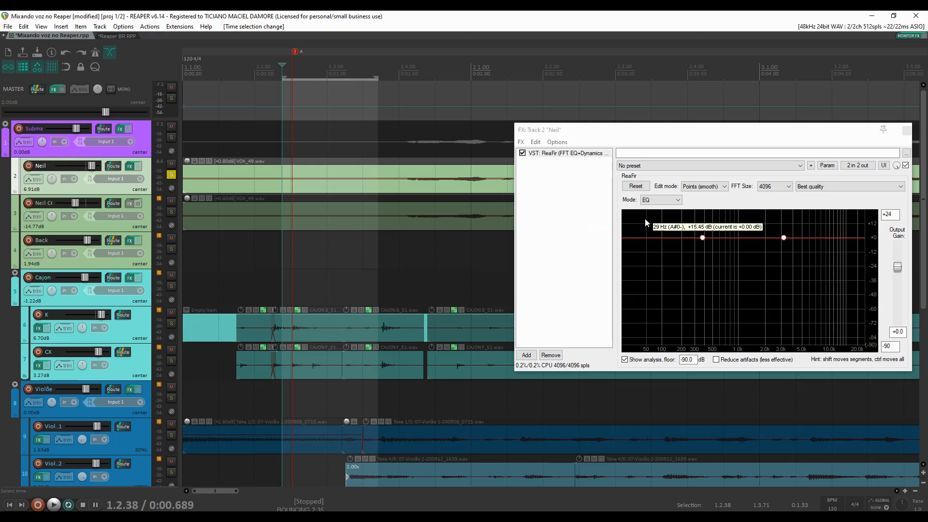
- Set ReaFir to Subtract mode with Precise editing and enable automatic building of the noise profile
left_click(661, 202)
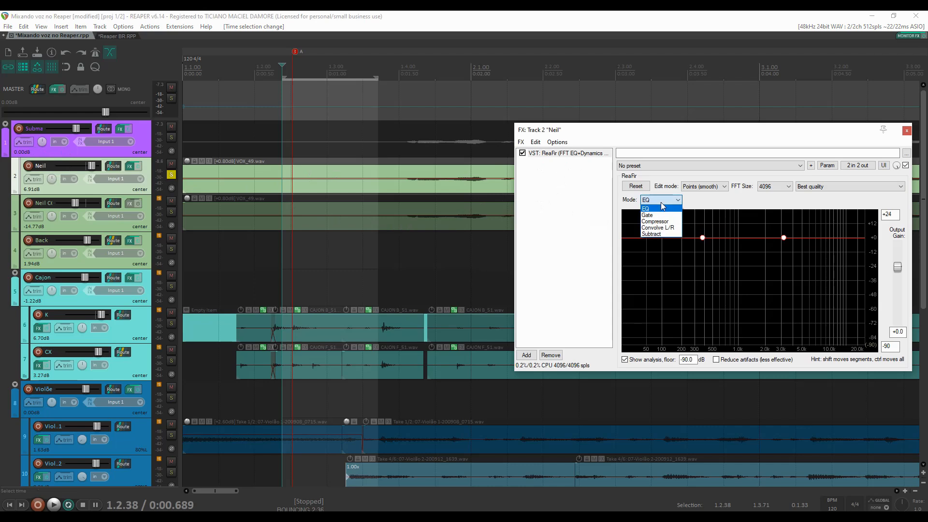
left_click(654, 234)
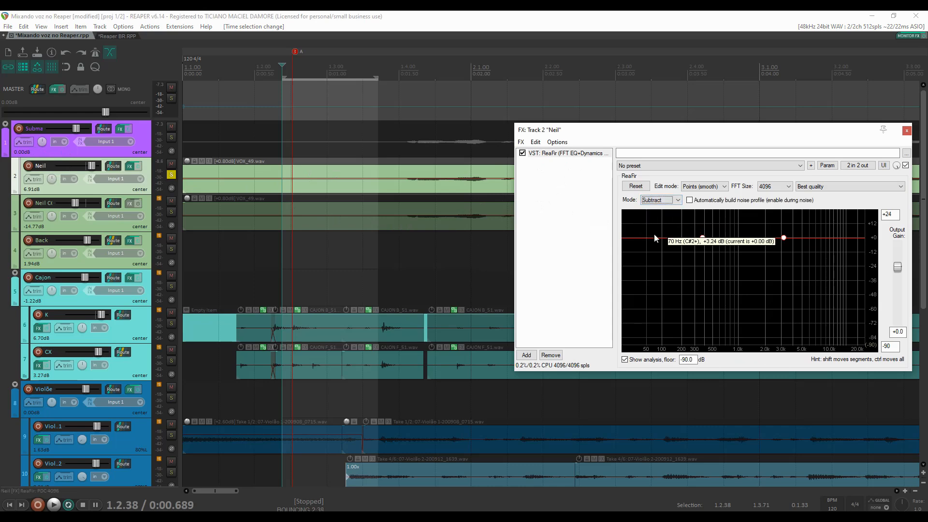
left_click(725, 187)
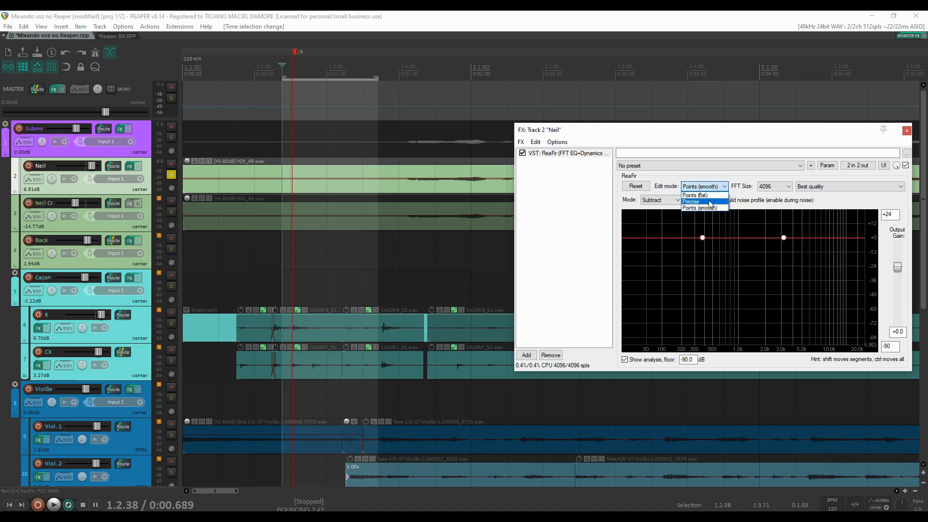
left_click(710, 202)
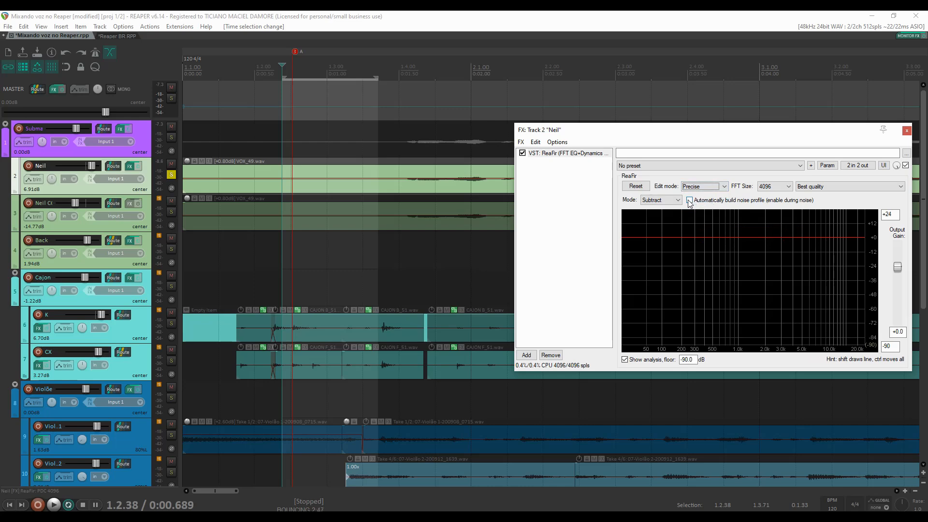
left_click(690, 201)
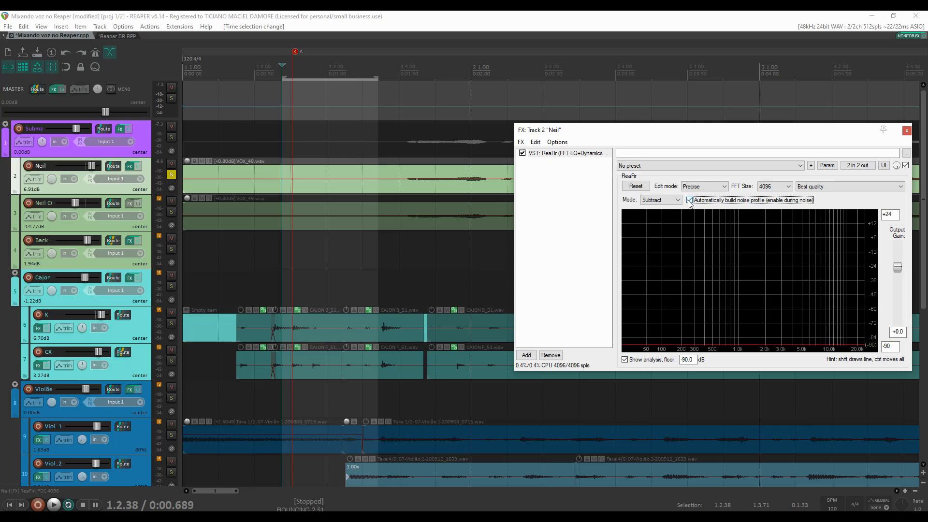
- Capture the noise profile from the looped passage, stop its automatic building, and clear the time selection
key("space")
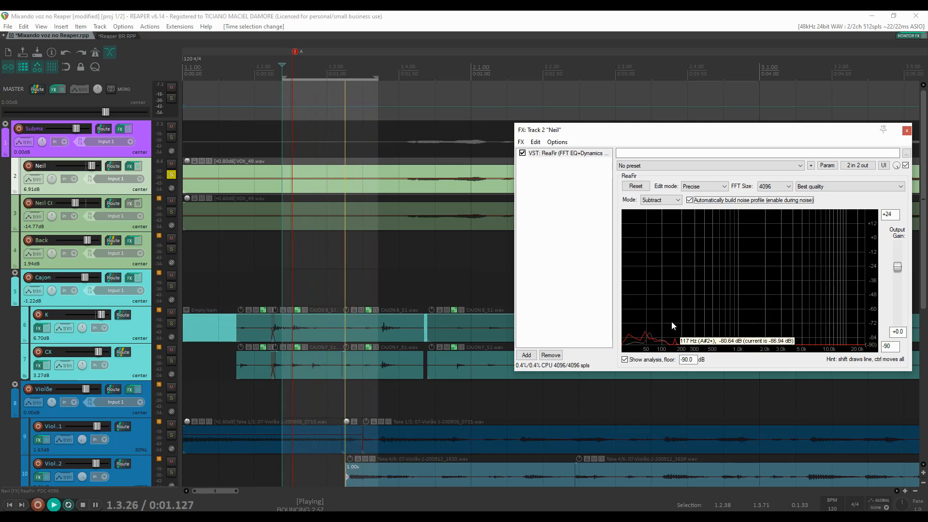
key("space")
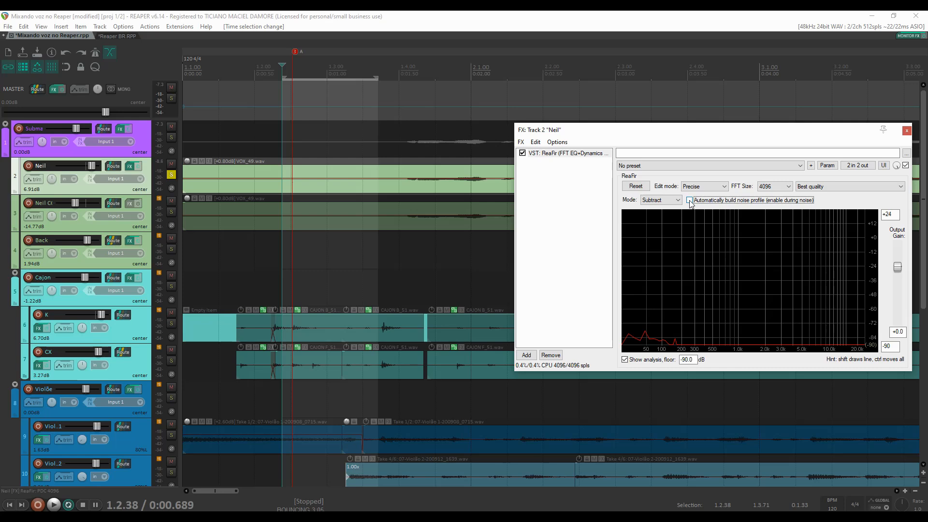
key("Escape")
key("Escape")
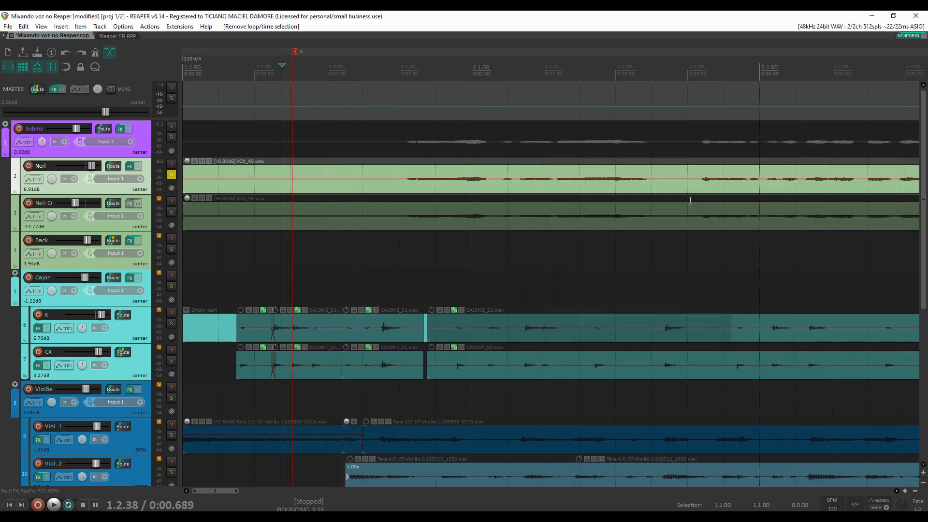
- Play the soloed vocal with noise subtraction active and examine the captured profile curve in ReaFir
key("space")
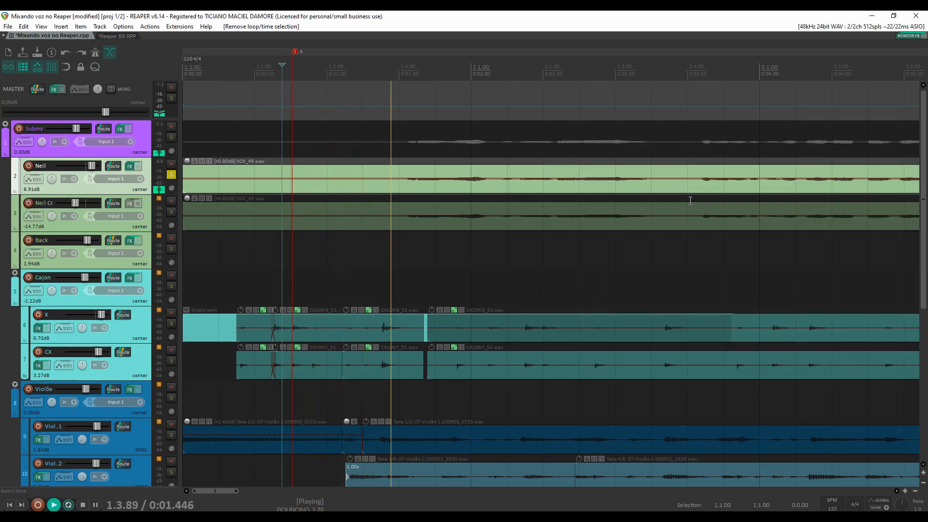
left_click(133, 168)
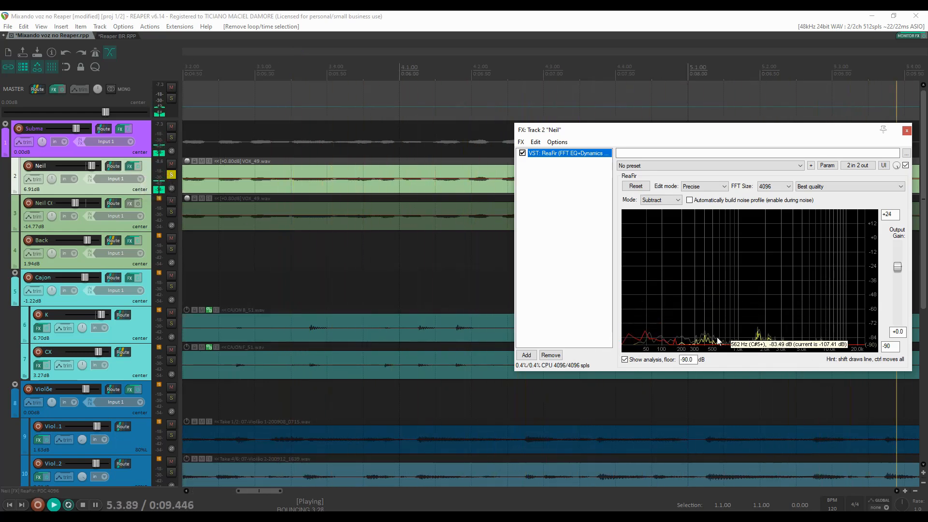
key("space")
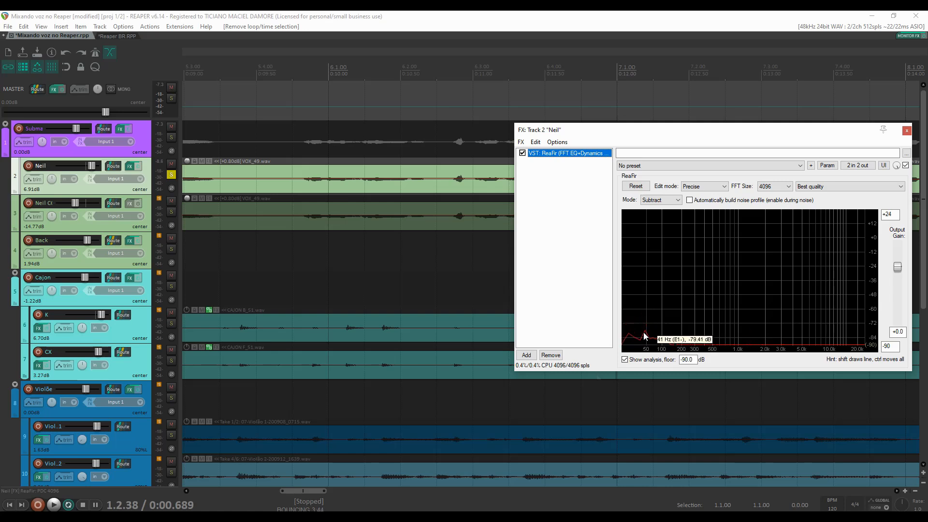
left_click(644, 333)
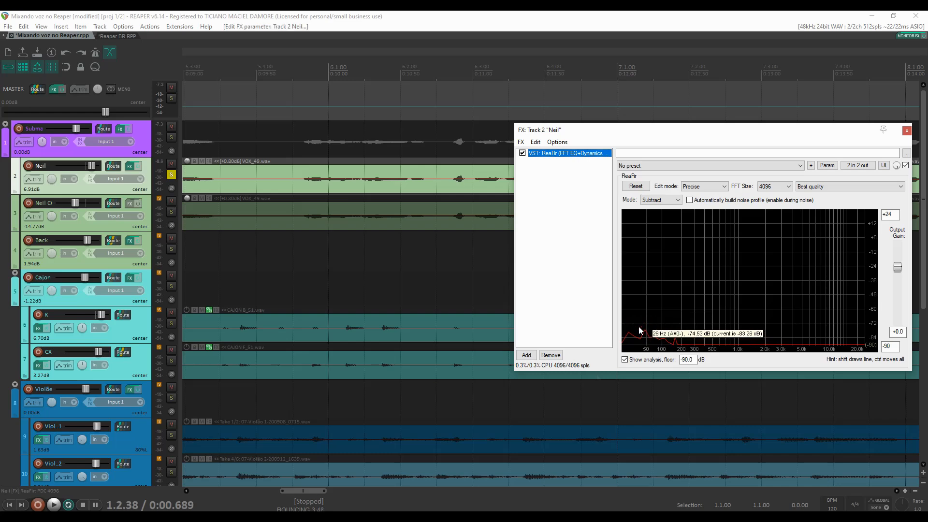
- Replace ReaFir with the ReaTune effect on the track 2 vocal
left_click(551, 355)
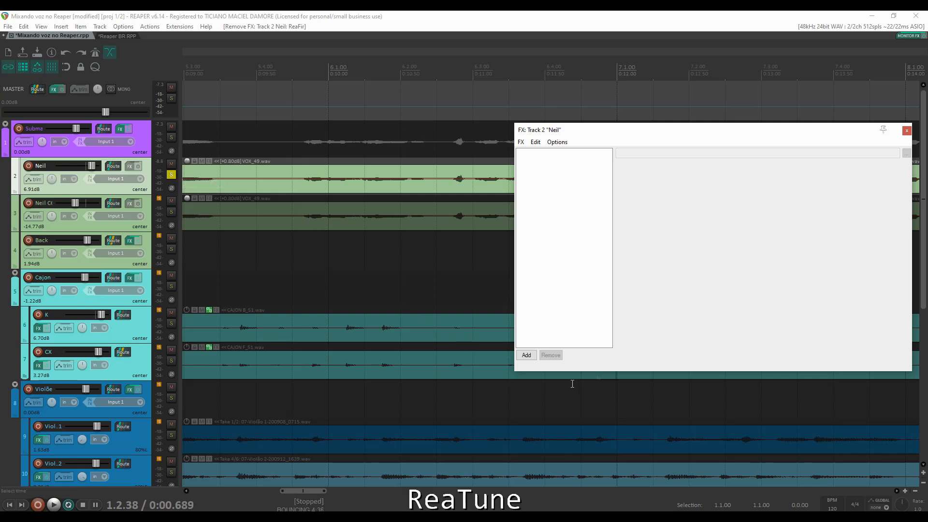
left_click(526, 355)
left_click(725, 177)
left_click(807, 408)
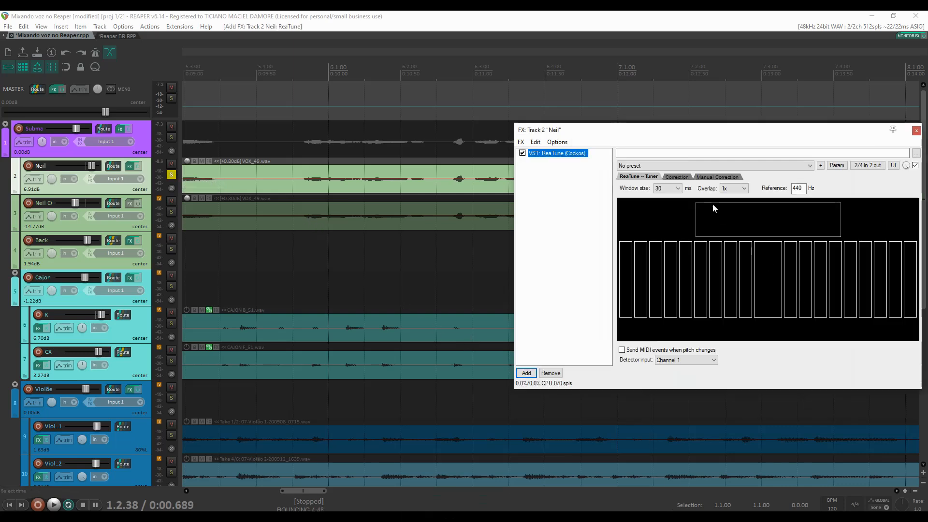
- Enable ReaTune's automatic pitch correction with the key of C Minor, and also allow the note B
left_click(678, 178)
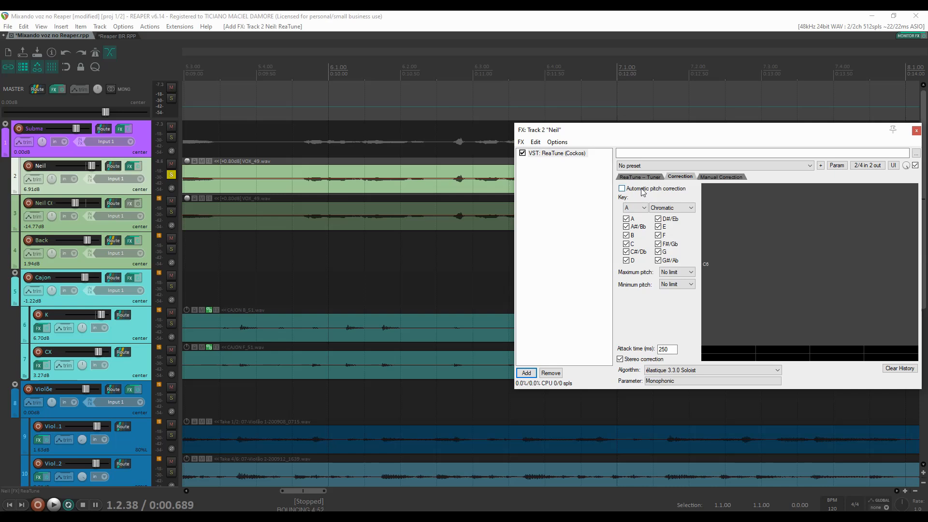
left_click(643, 208)
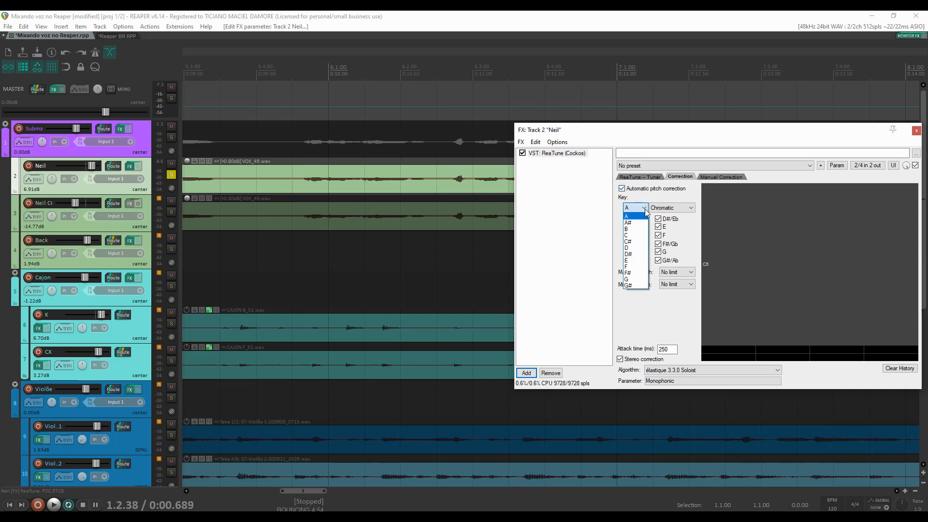
left_click(627, 236)
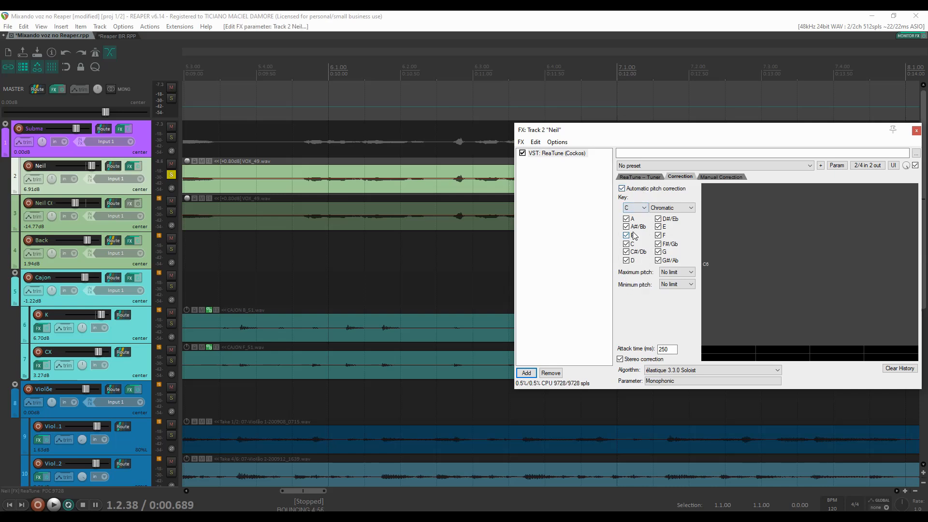
left_click(671, 208)
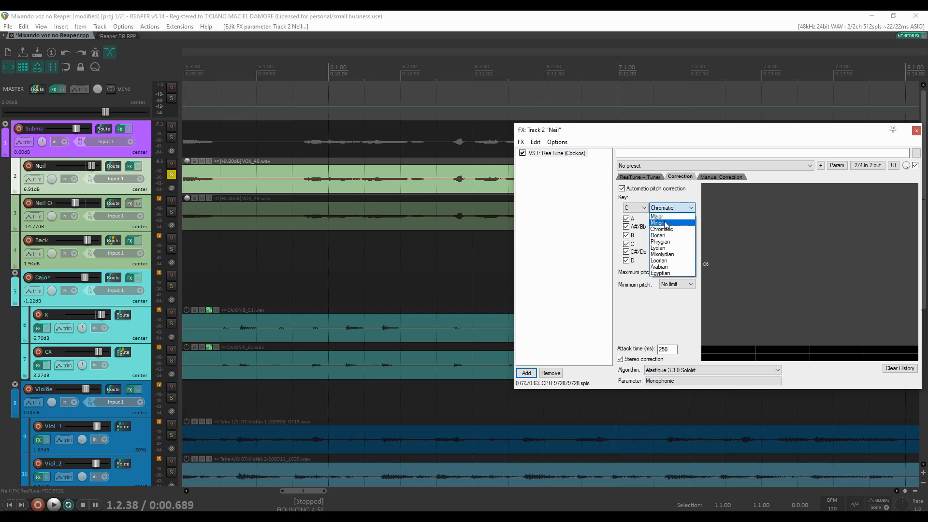
left_click(665, 224)
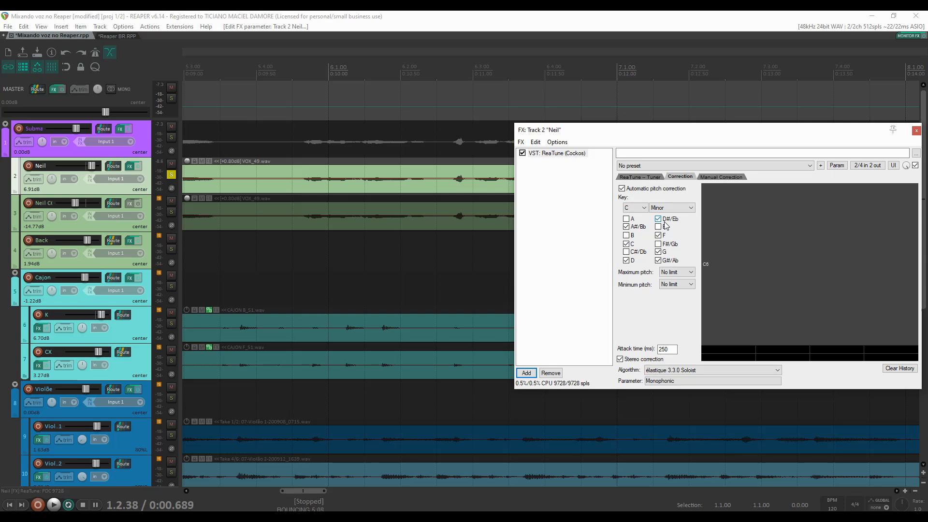
left_click(626, 235)
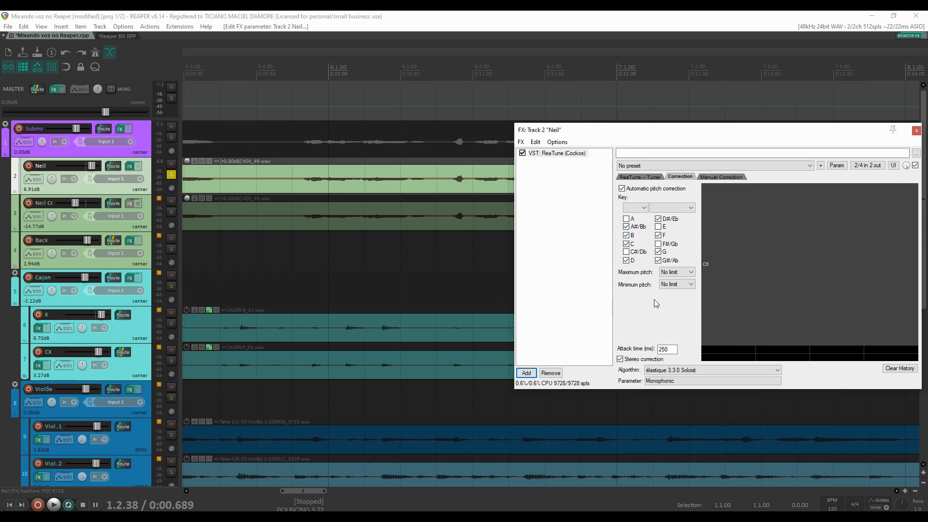
- Set the pitch correction attack time to 15 ms and close the track's effects window
left_click(673, 347)
type("15")
left_click(917, 131)
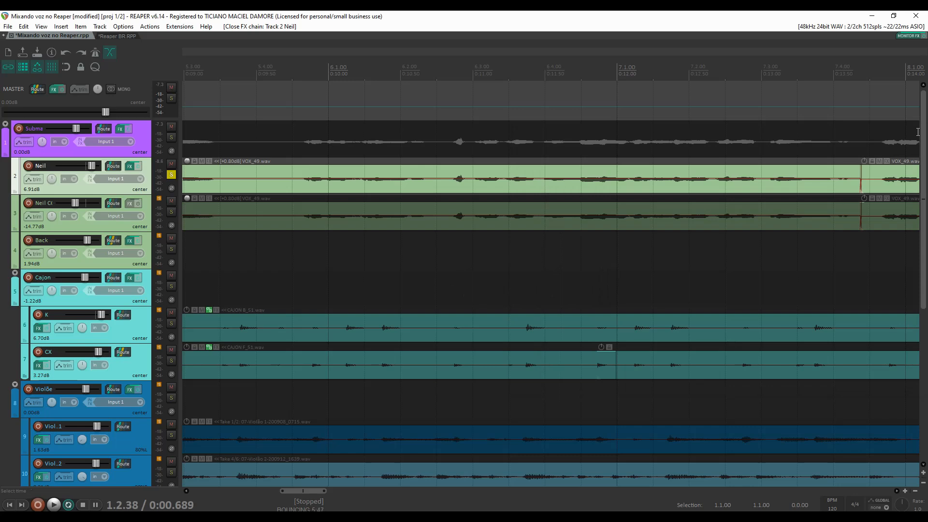
- Set the time selection to the section between markers 4 and 5 and play the soloed vocal there
scroll(918, 132, "down", 7)
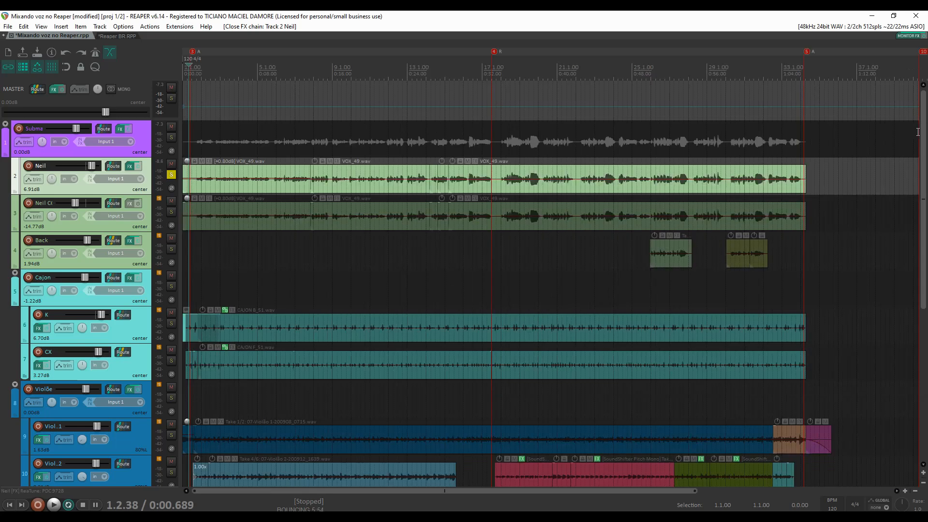
double_click(633, 53)
key("space")
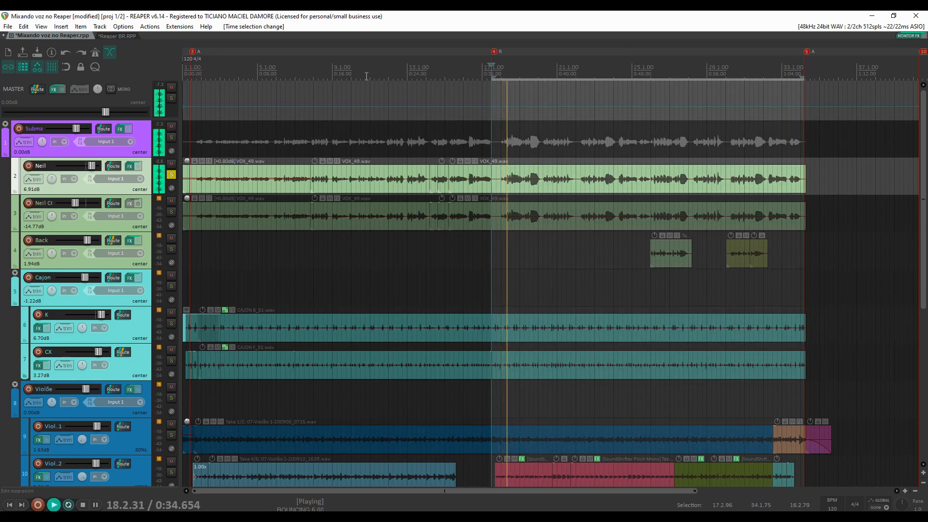
- Reopen track 2's effects, set ReaTune's attack time to 15 ms, and play the section to hear the correction
left_click(130, 168)
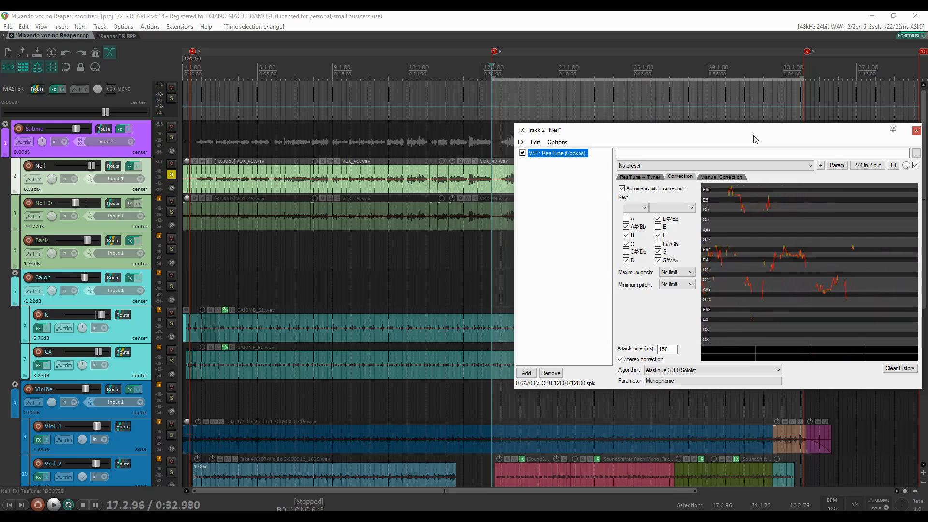
left_click(671, 349)
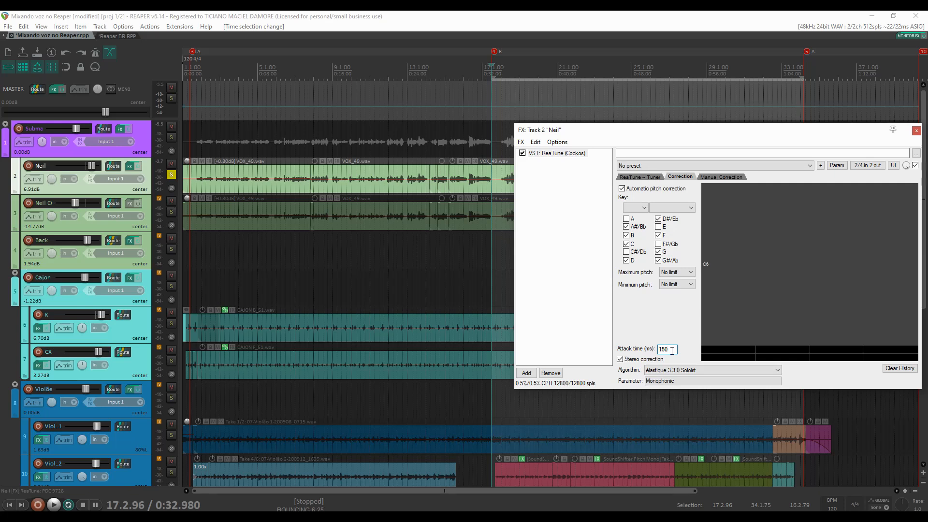
key("Tab")
key("space")
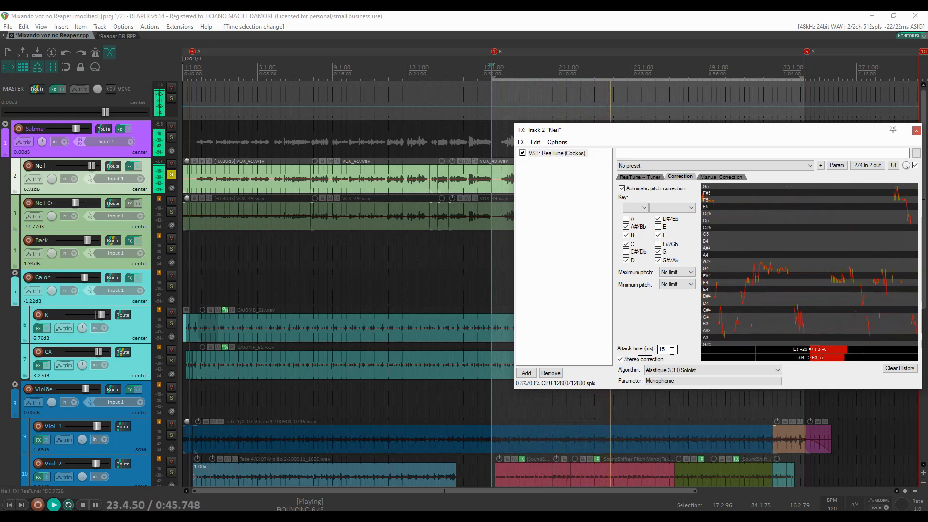
key("space")
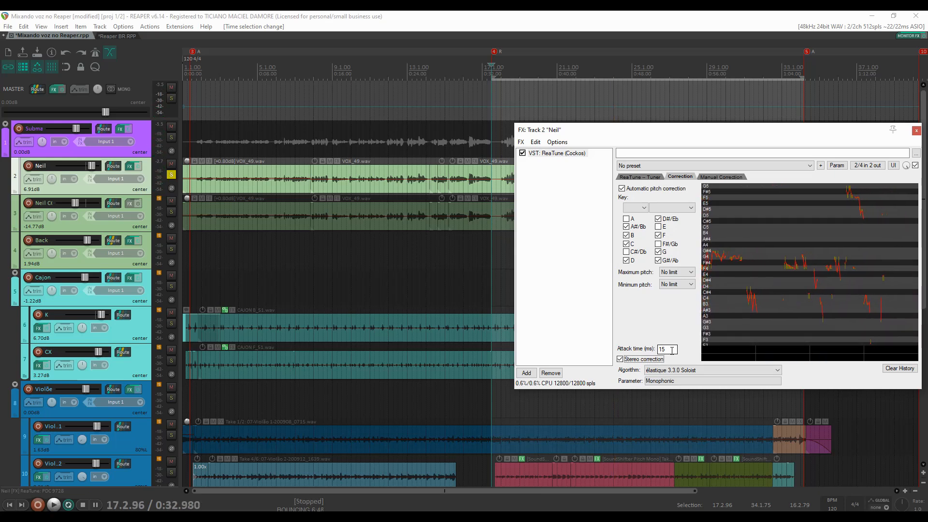
- Set ReaTune's attack time to 150 ms and turn off automatic pitch correction
left_click(669, 349)
type("0")
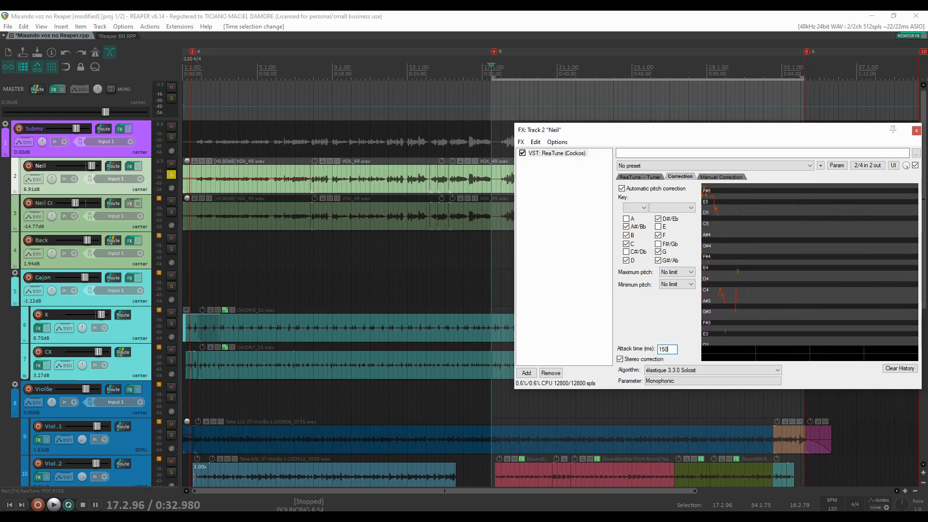
left_click(674, 190)
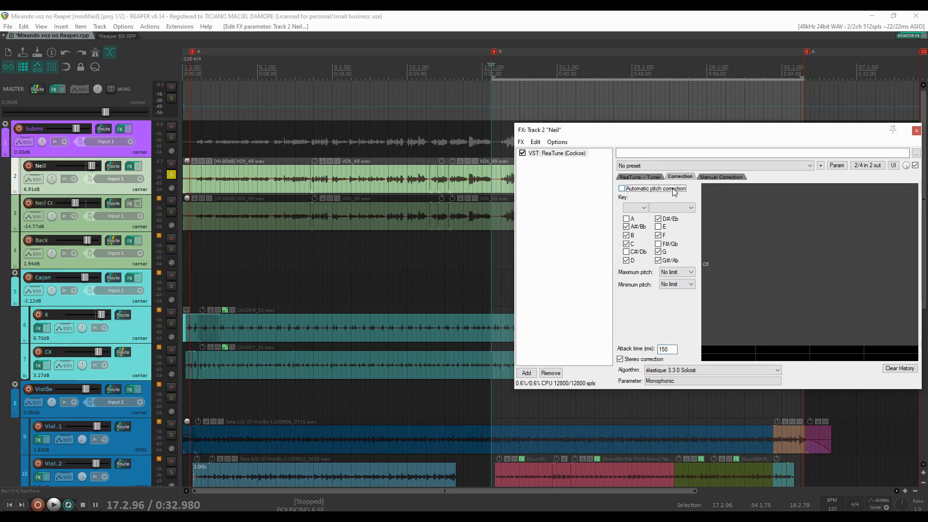
- Enable manual correction and pitch tracking in ReaTune, and play the selected section to capture the vocal's pitch curve
left_click(726, 178)
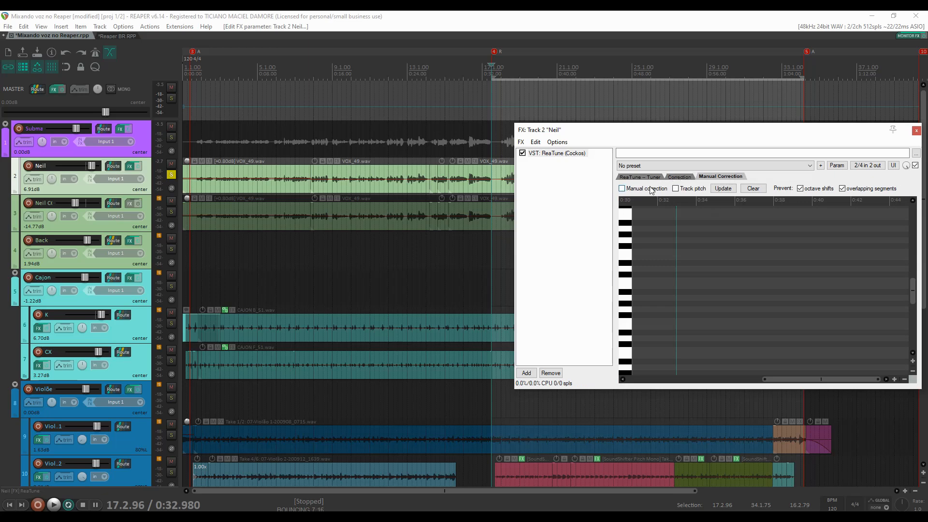
left_click(682, 189)
key("space")
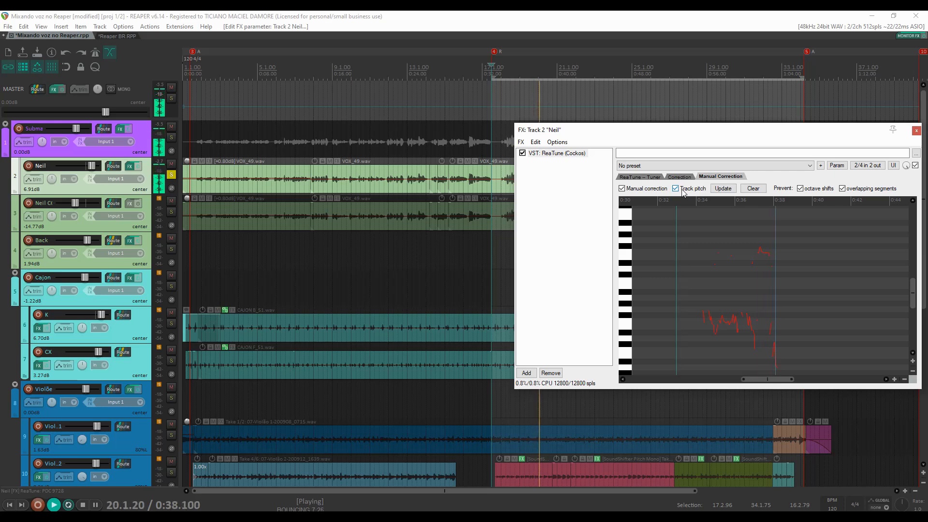
key("space")
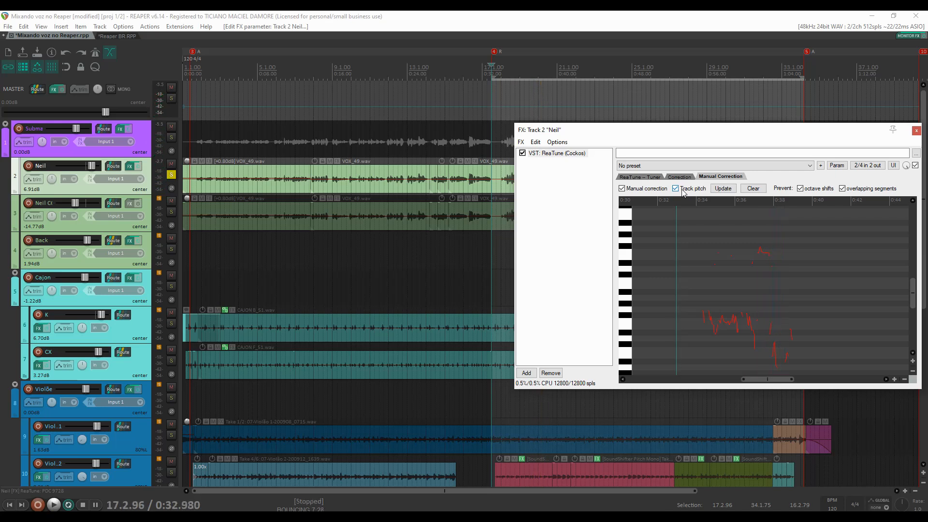
- Draw a short manual correction segment just above the isolated high pitch curve near 0:37, auditioning the phrase from about 0:35.8
left_click(732, 270)
key("space")
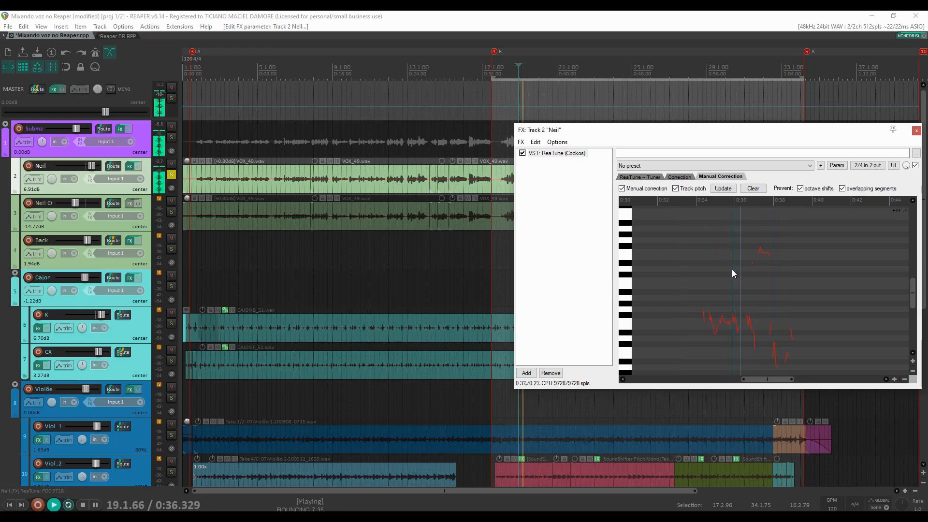
key("space")
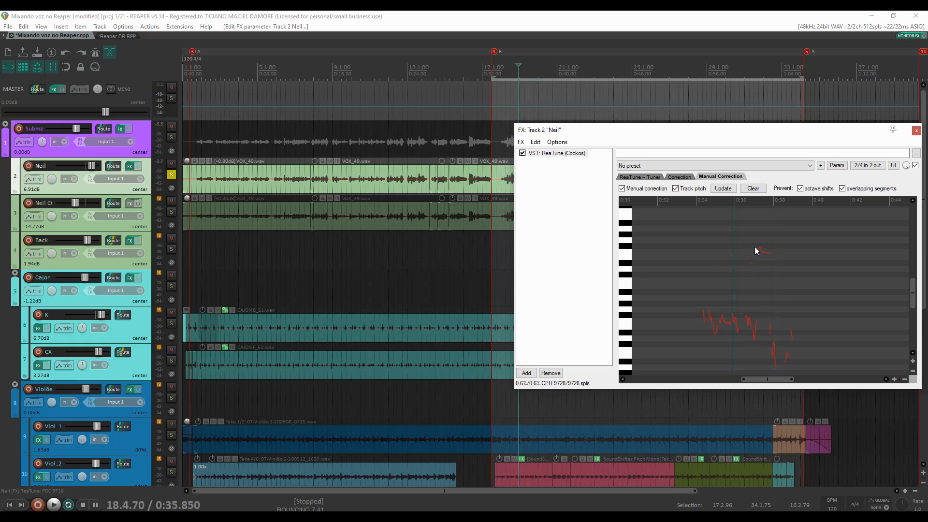
left_click_drag(755, 247, 764, 246)
key("space")
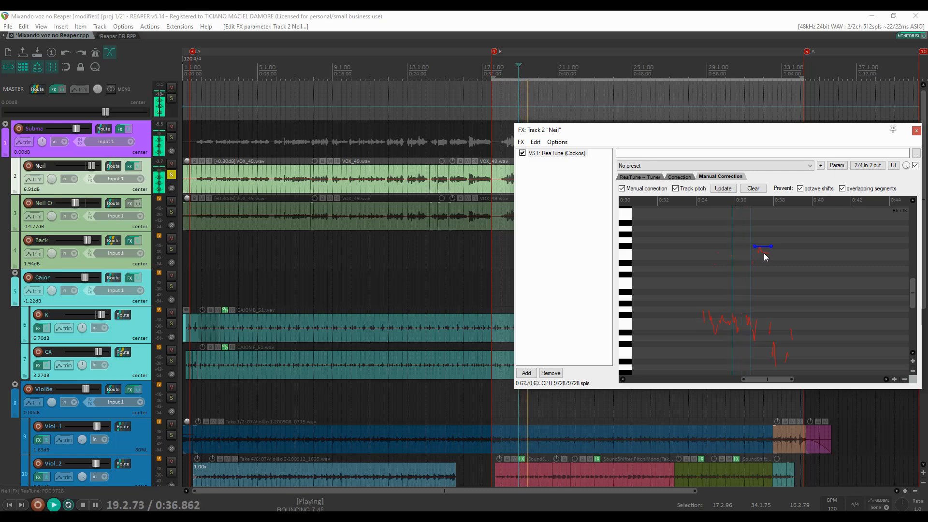
key("space")
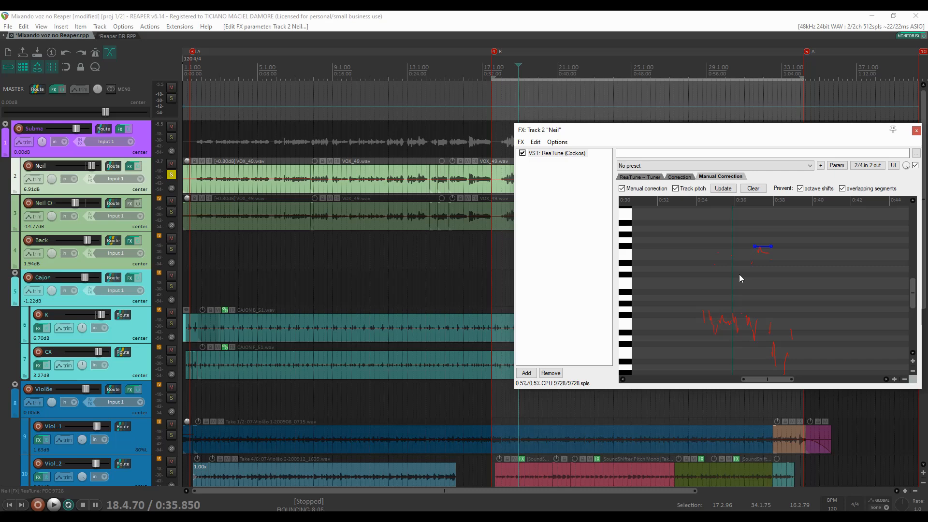
- Replace ReaTune with the ReaEQ effect on track 2
left_click(558, 154)
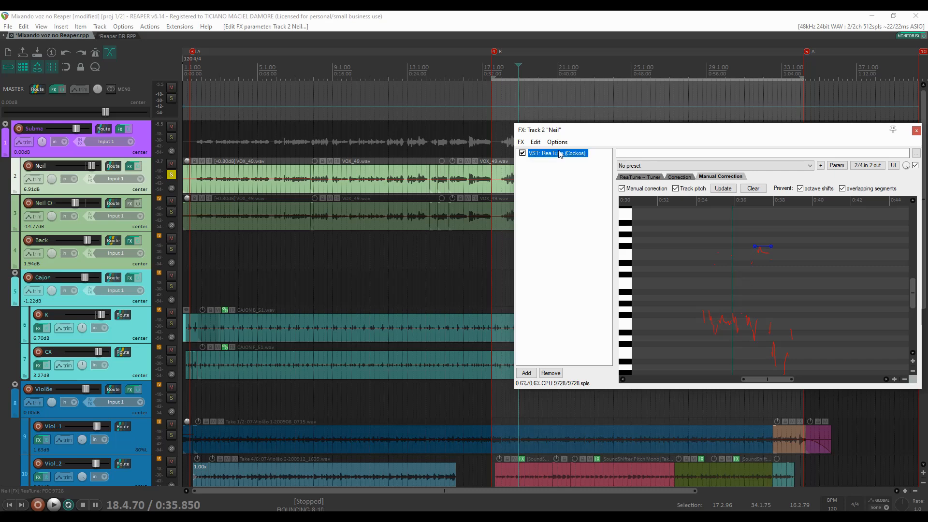
left_click(551, 372)
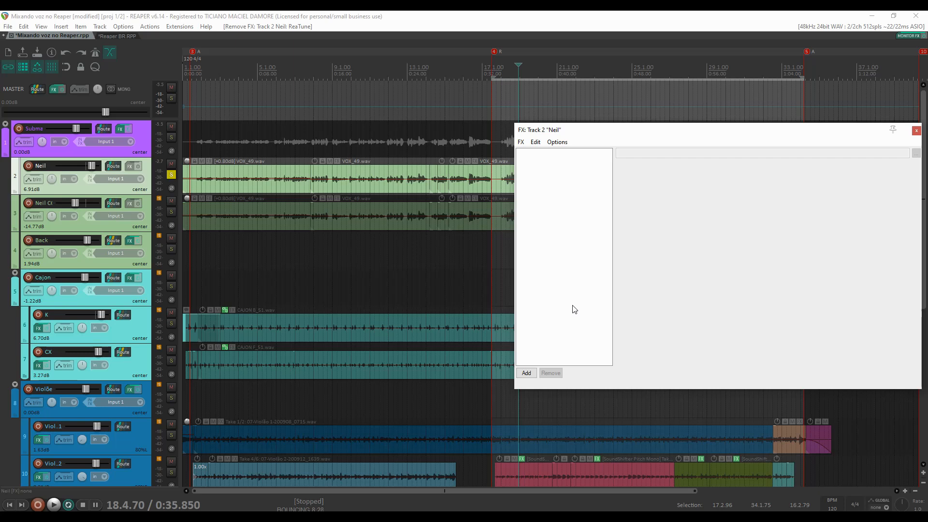
left_click(531, 373)
type("rea")
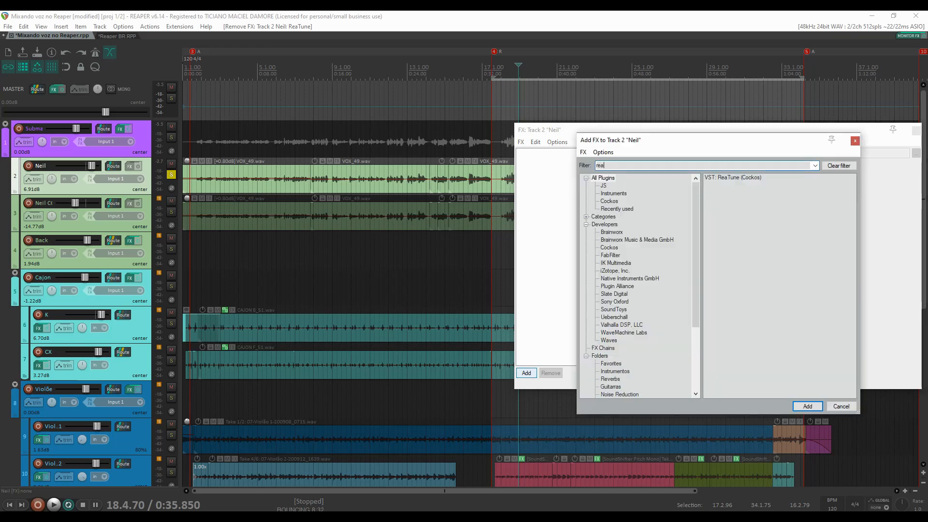
type("eq")
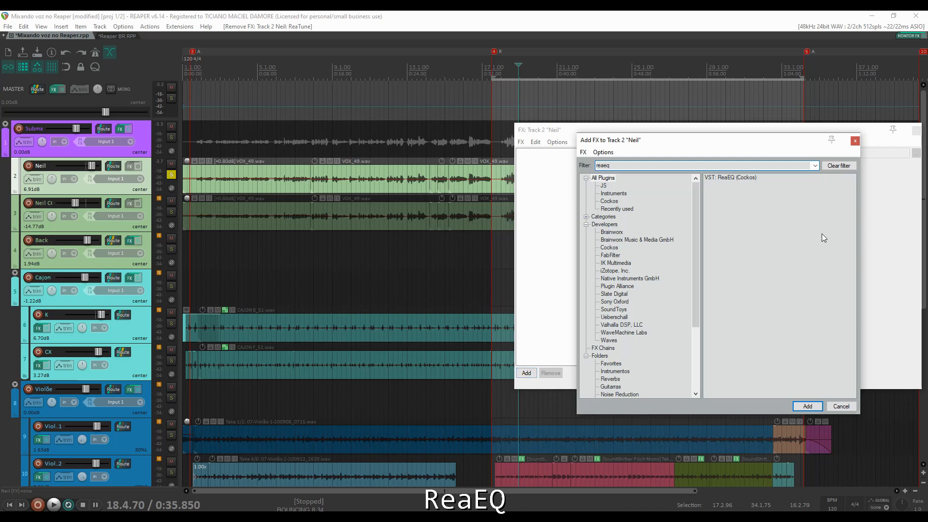
left_click(745, 181)
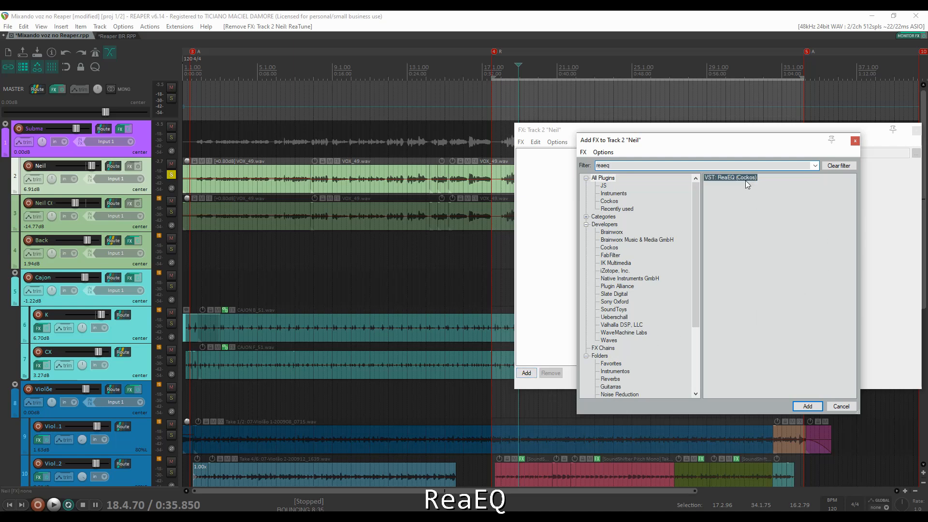
left_click(805, 406)
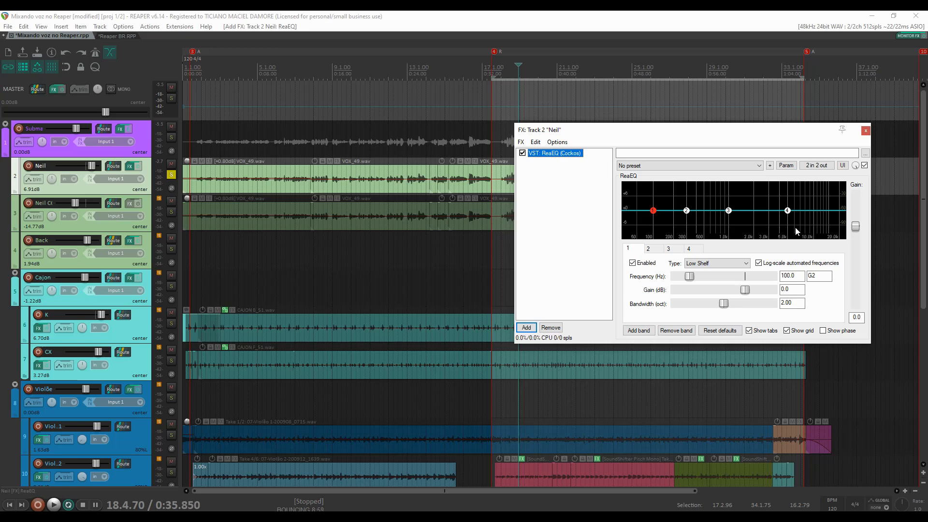
- Play the vocal through ReaEQ, and make band 1 a High Pass filter at 99.6 Hz
key("space")
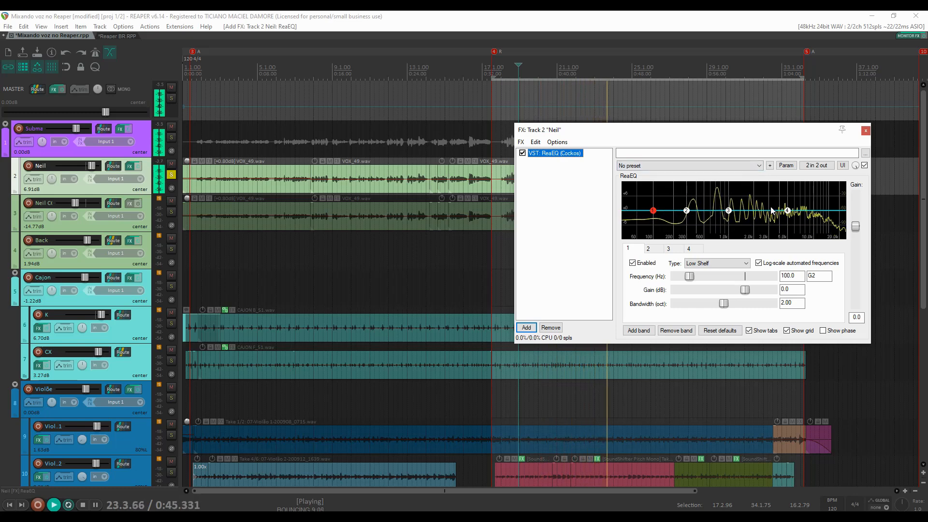
key("space")
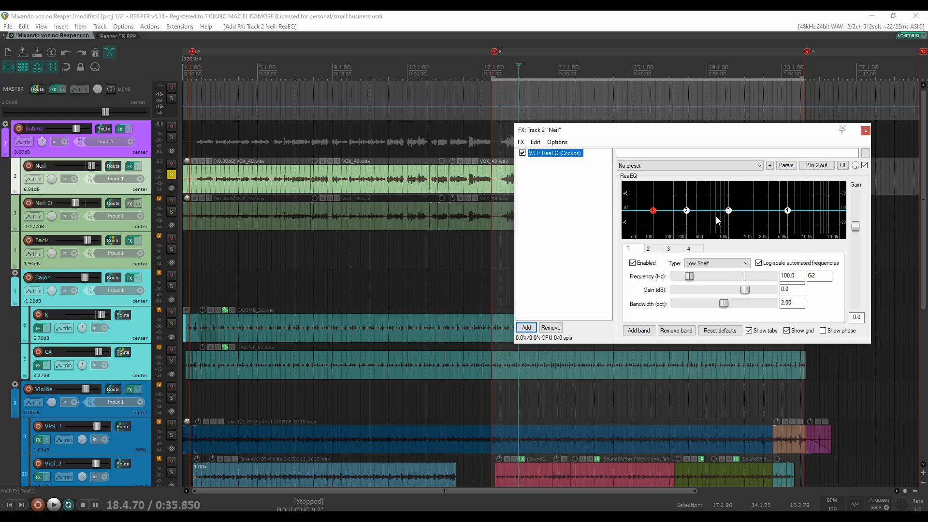
left_click(719, 267)
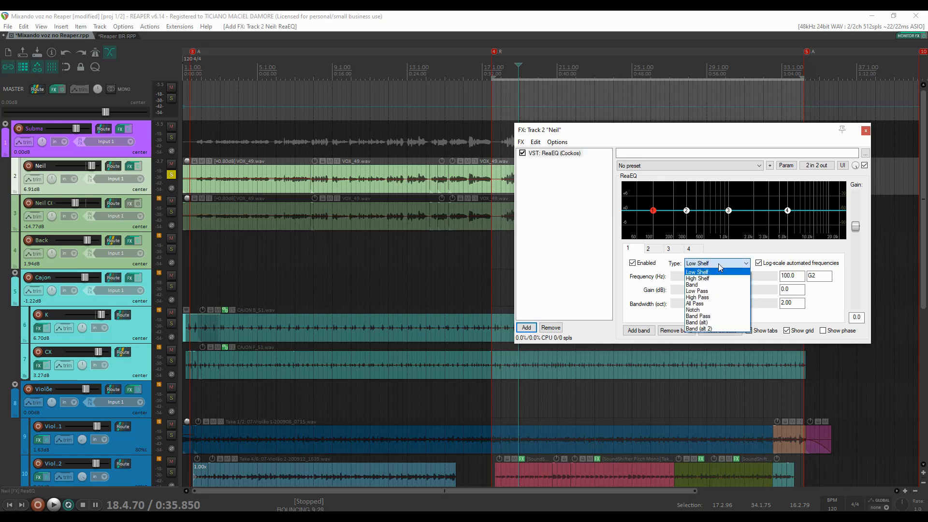
left_click(710, 297)
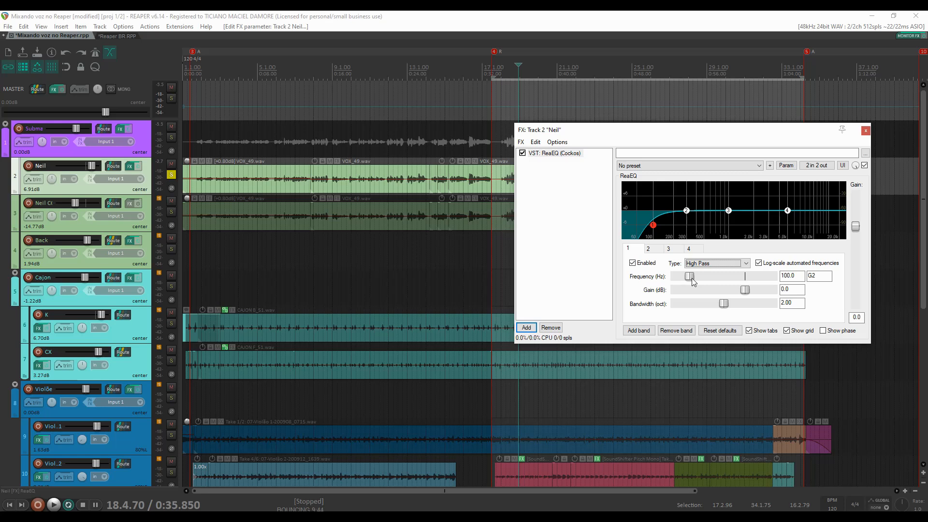
key("space")
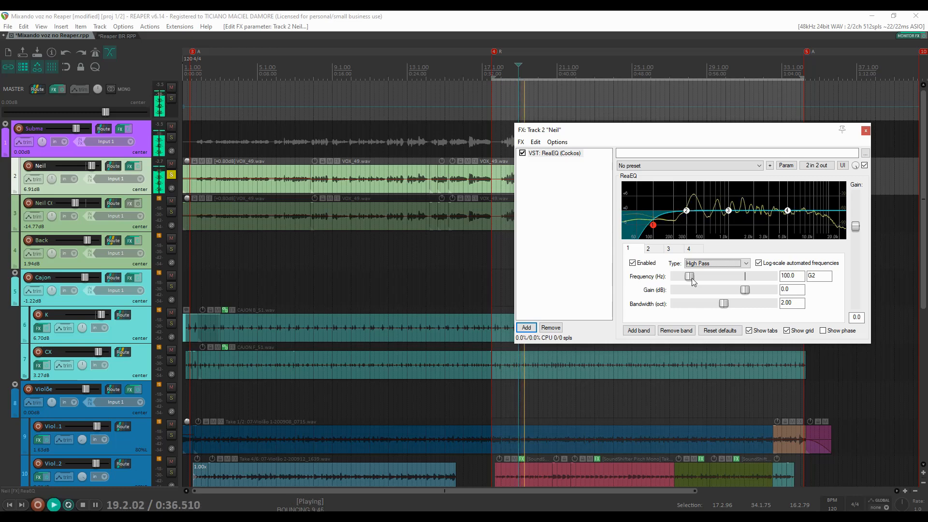
mouse_move(692, 279)
left_mouse_down()
mouse_move(747, 277)
mouse_move(692, 277)
left_mouse_up()
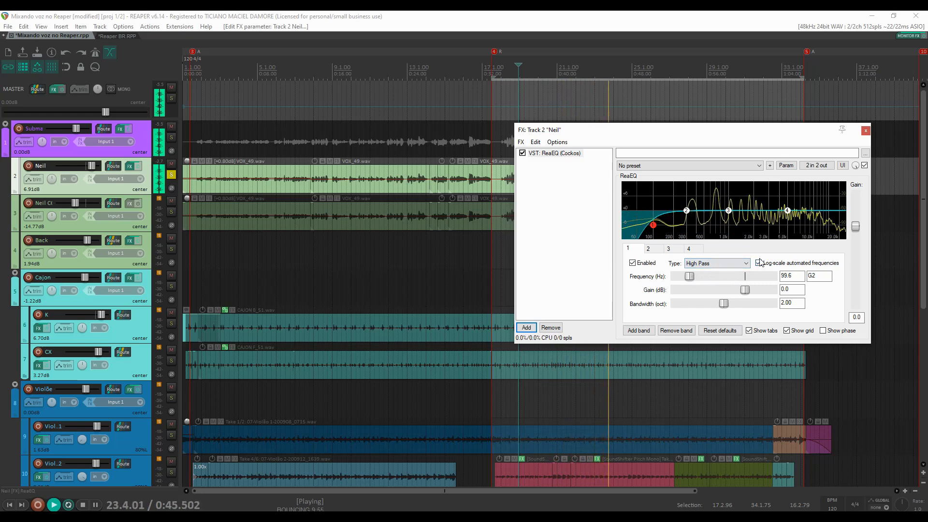
key("space")
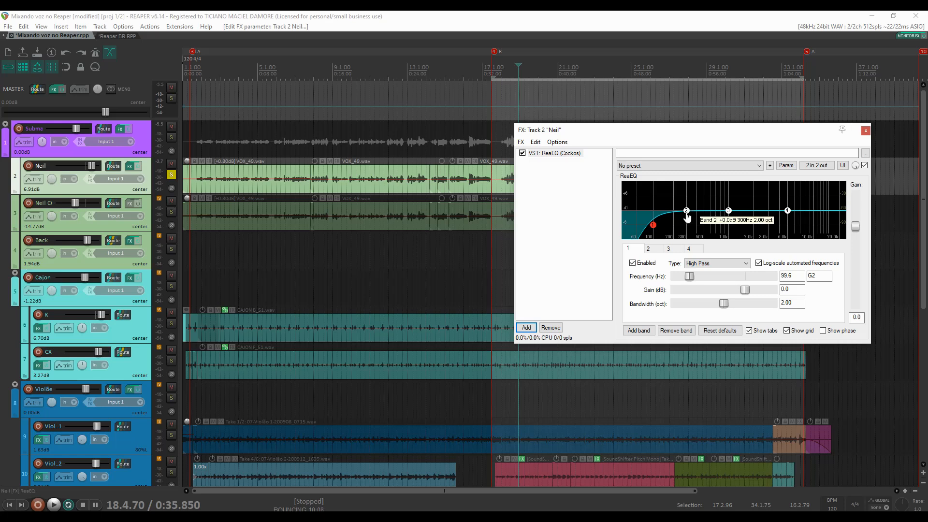
- Set ReaEQ band 2 to a 3.0 dB boost at 282.9 Hz with a 0.68-octave bandwidth while auditioning the vocal
key("space")
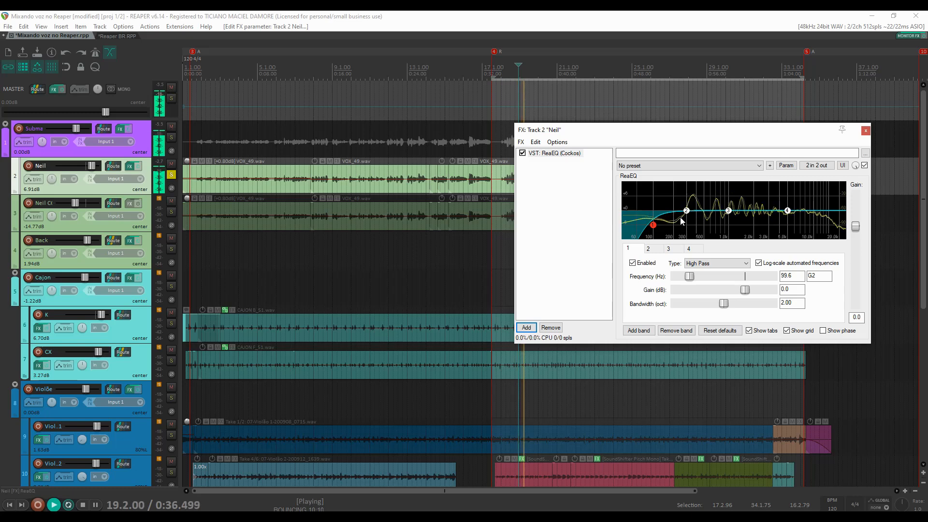
left_click_drag(685, 212, 688, 204)
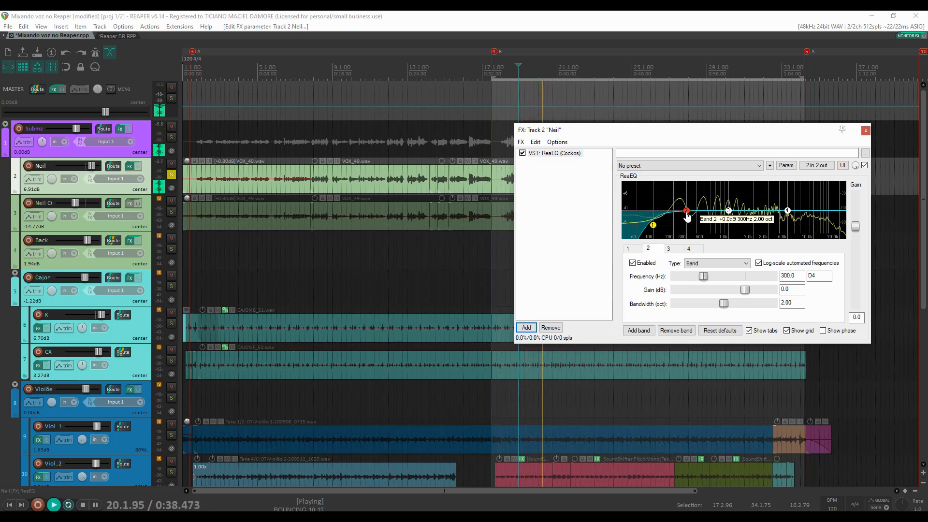
left_click_drag(691, 202, 685, 200)
key("space")
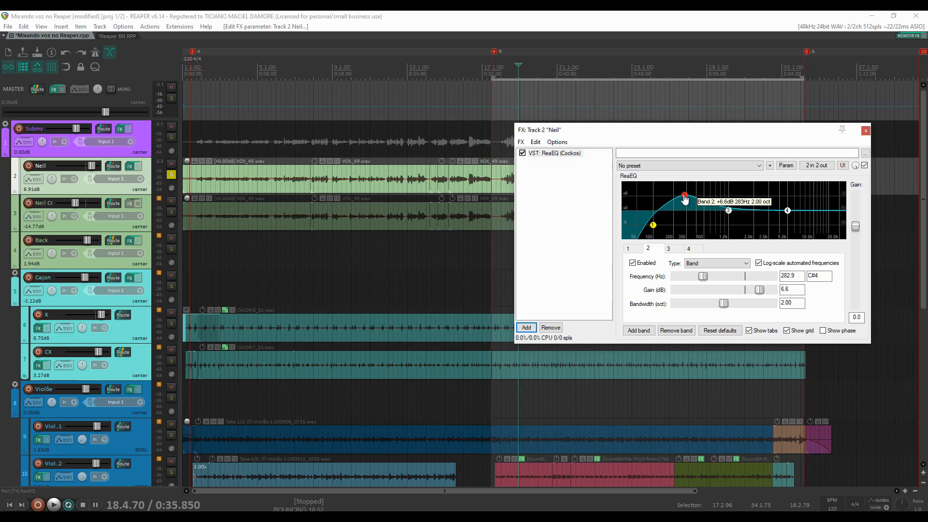
left_click_drag(686, 199, 685, 208)
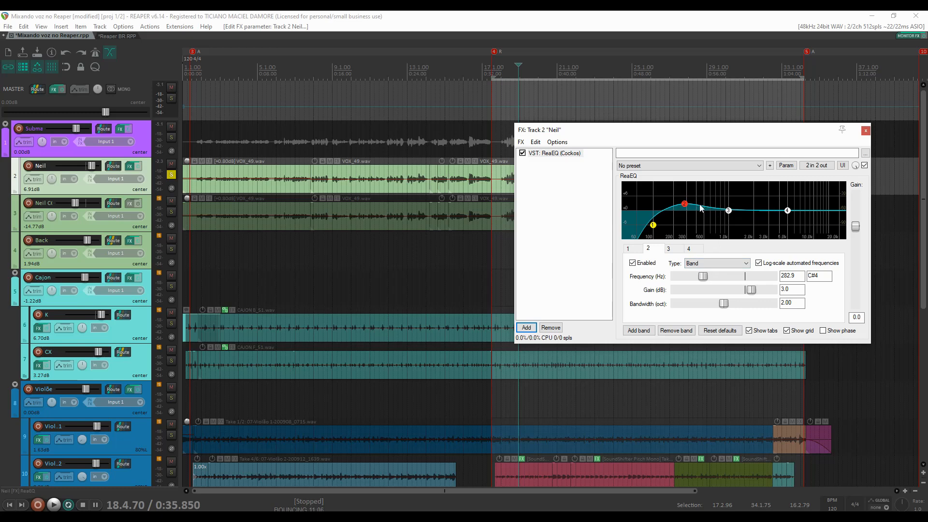
left_click_drag(724, 304, 694, 312)
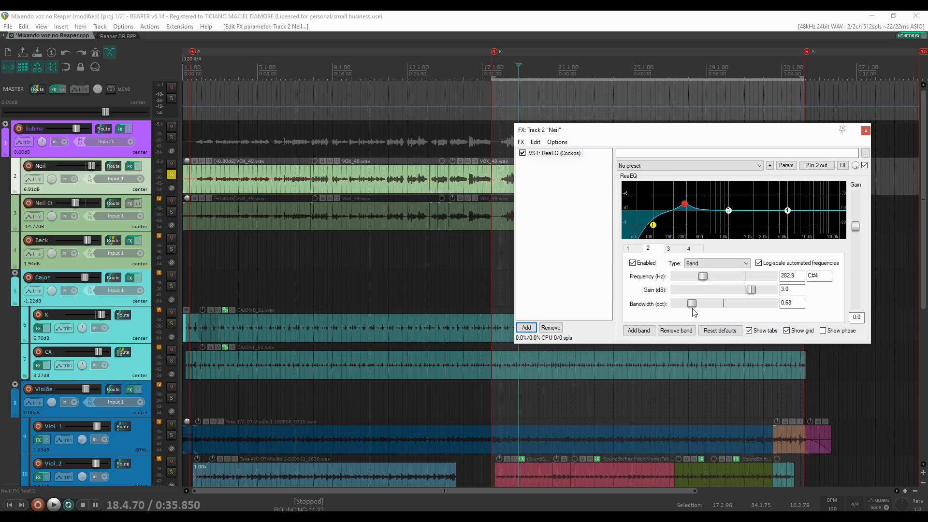
- Unsolo the track 2 vocal, play the full mix, and lower band 2's gain to -1.6 dB
left_click(171, 174)
key("space")
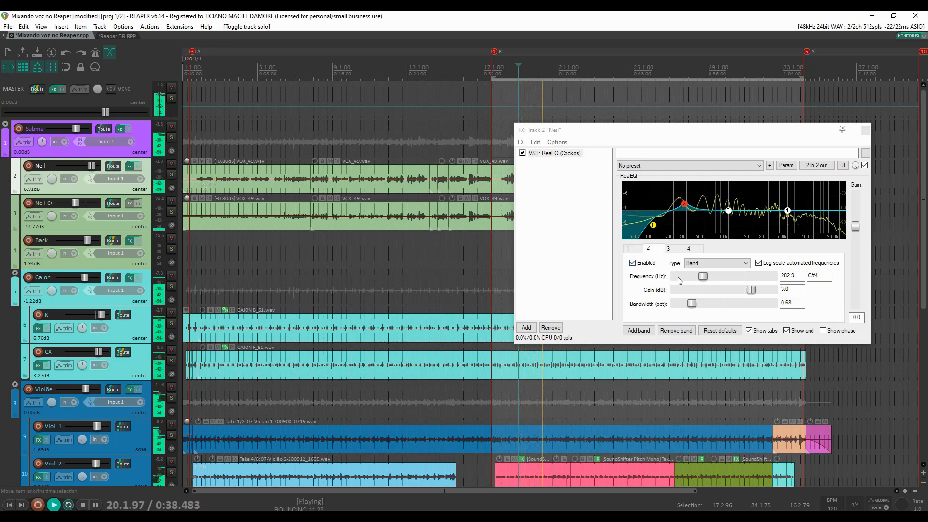
mouse_move(751, 293)
left_mouse_down()
mouse_move(770, 292)
mouse_move(708, 291)
mouse_move(739, 292)
left_mouse_up()
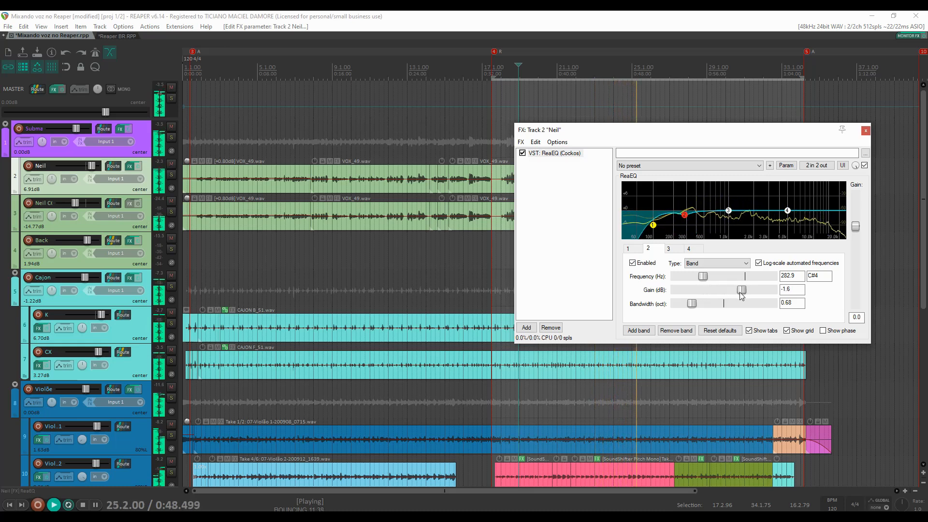
- Set ReaEQ band 3 to a 9.0 dB boost at 572.3 Hz while auditioning the full mix
key("space")
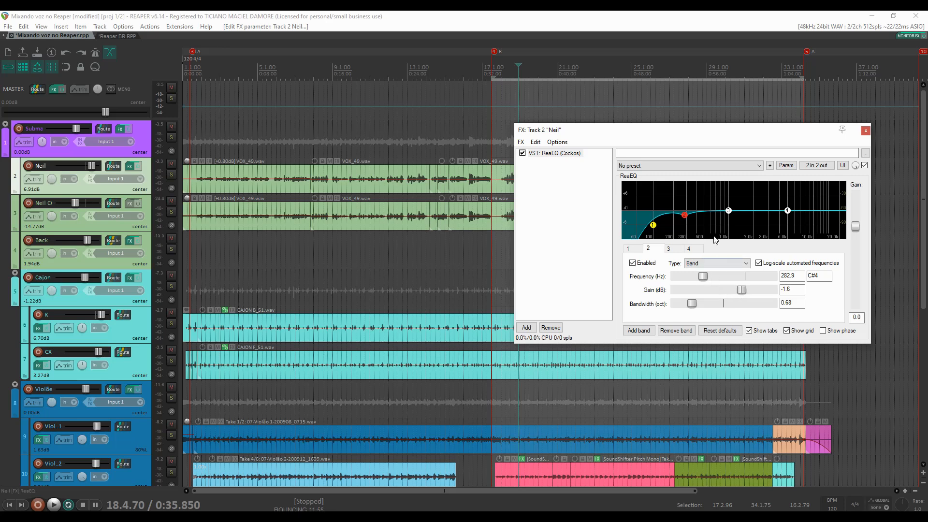
left_click(672, 250)
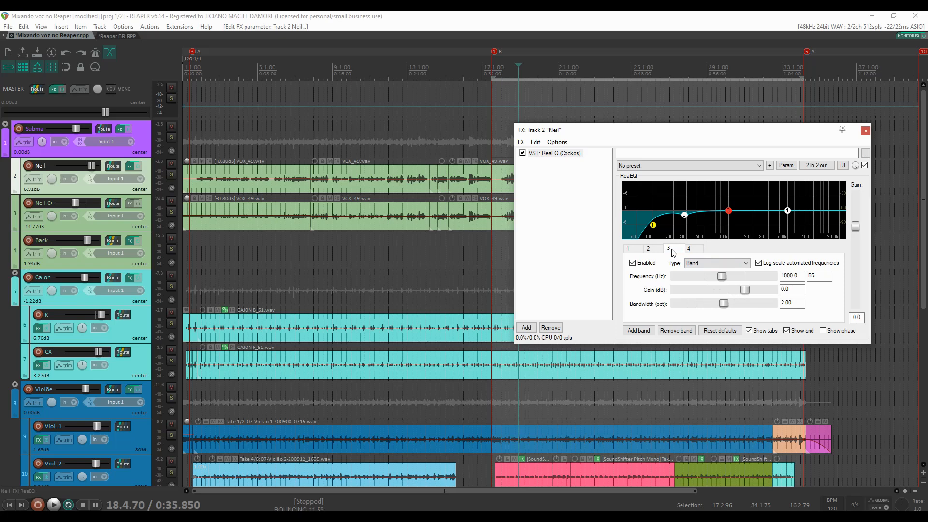
key("space")
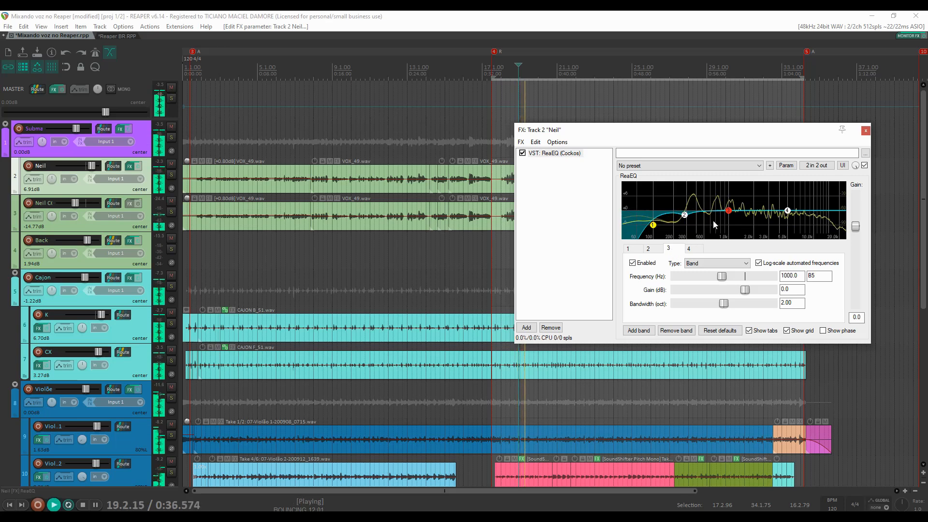
left_click_drag(729, 211, 709, 193)
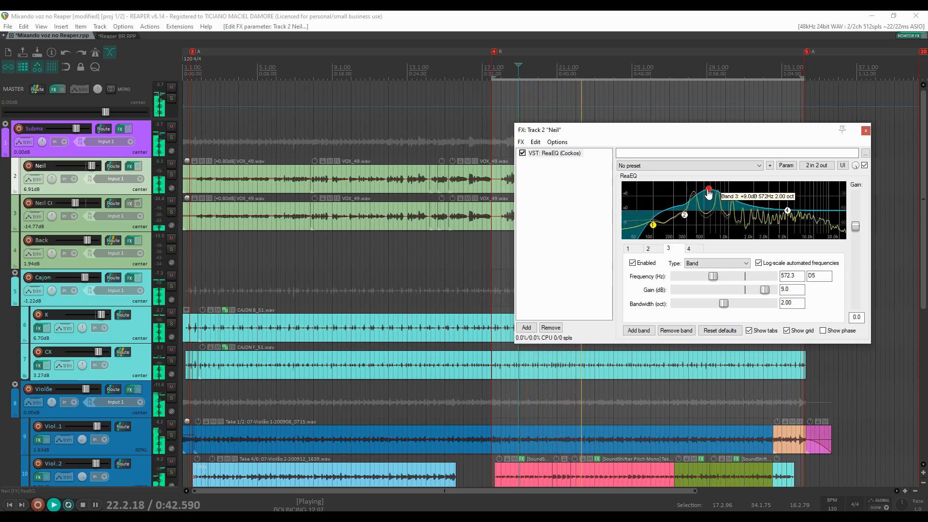
key("space")
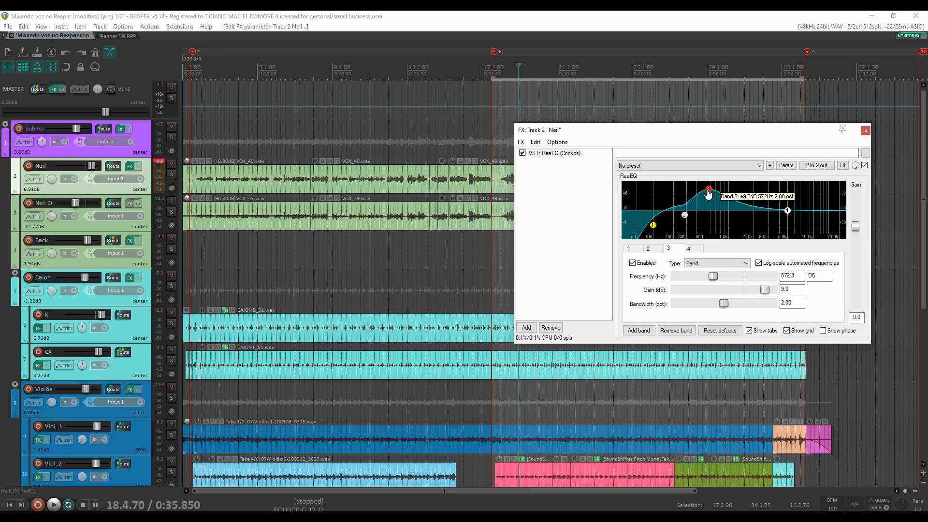
- Narrow band 3's bandwidth to 0.74 octaves and lower its gain to -1.0 dB during playback
key("space")
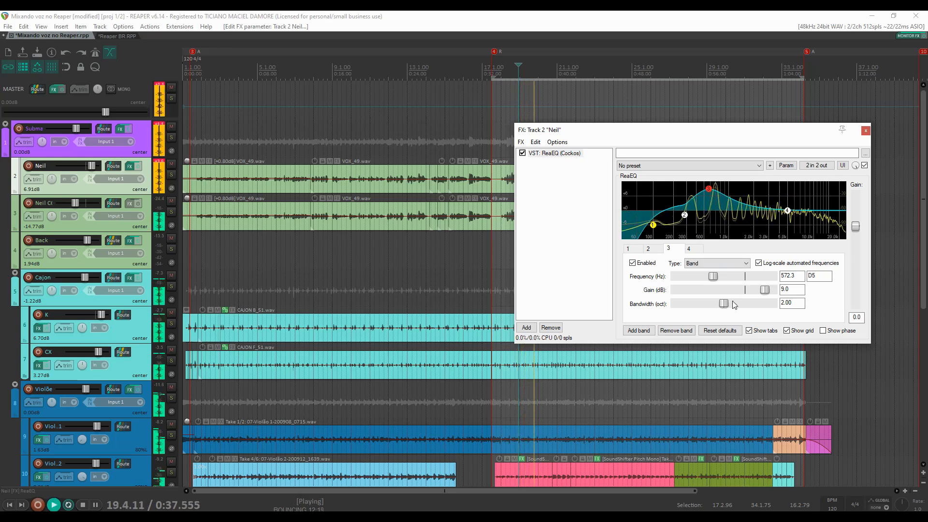
left_click_drag(723, 303, 692, 311)
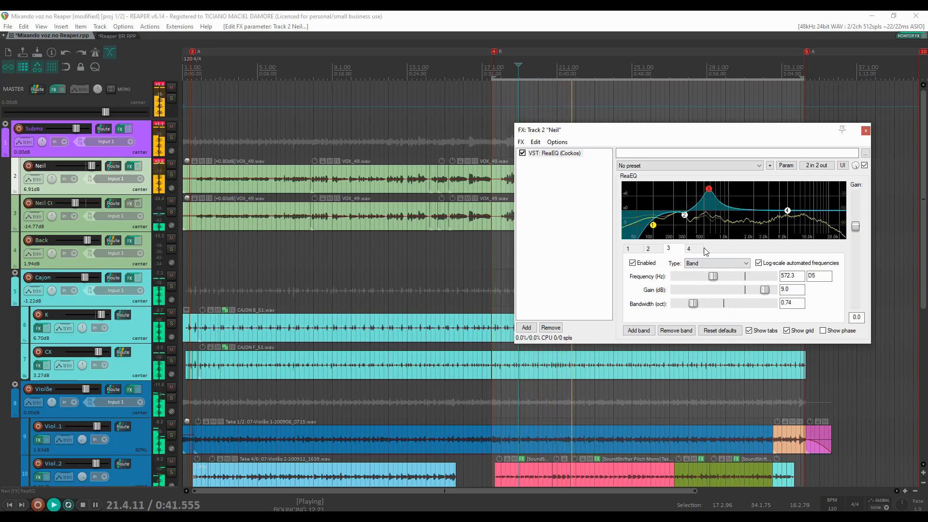
left_click_drag(764, 290, 740, 292)
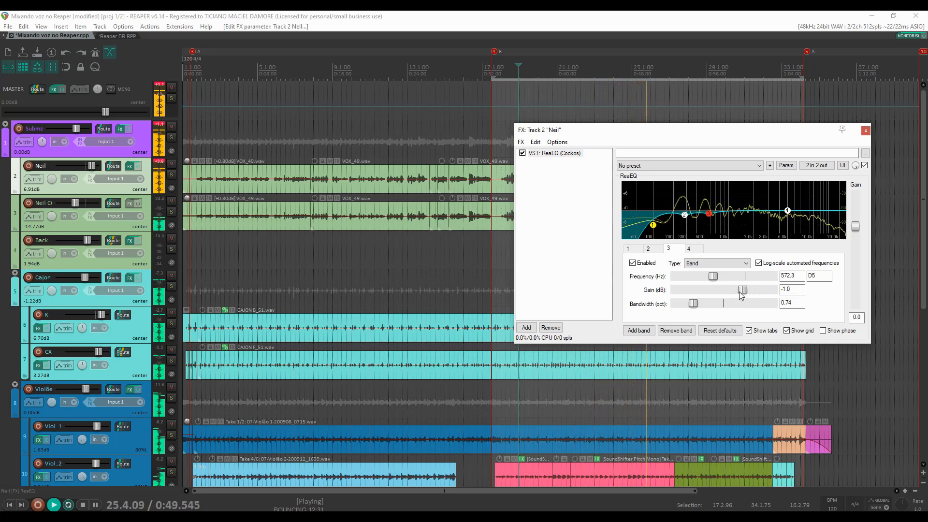
key("space")
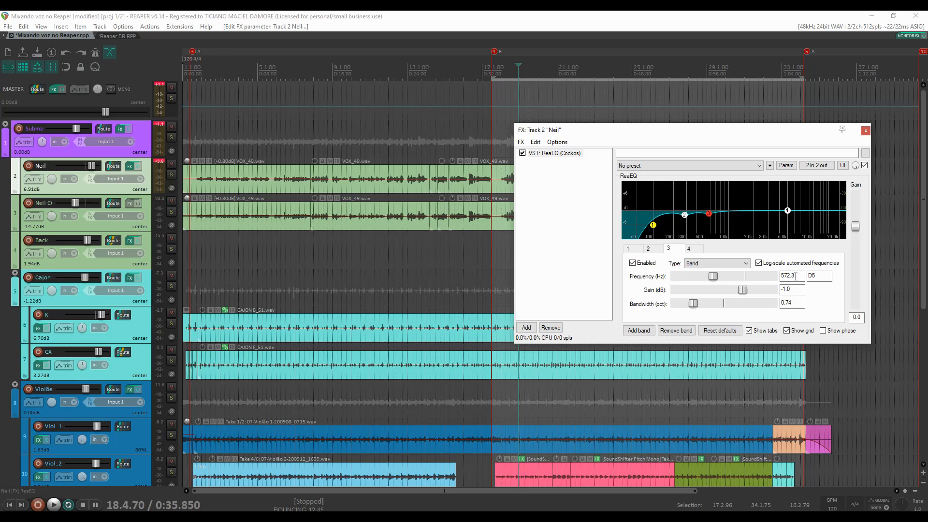
- Change band 4 to the Band type and boost it 9.4 dB at 1074.7 Hz with a 0.76-octave bandwidth while auditioning
left_click(698, 251)
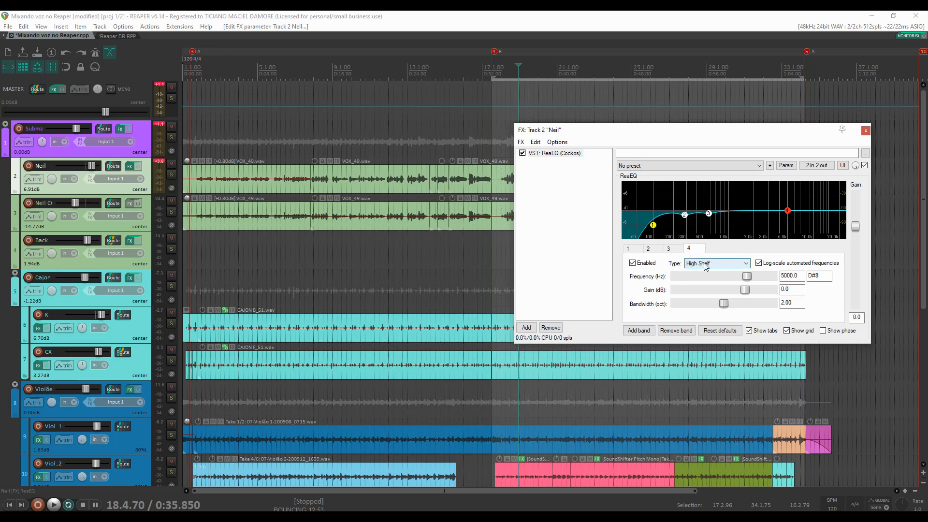
left_click(705, 266)
left_click(702, 289)
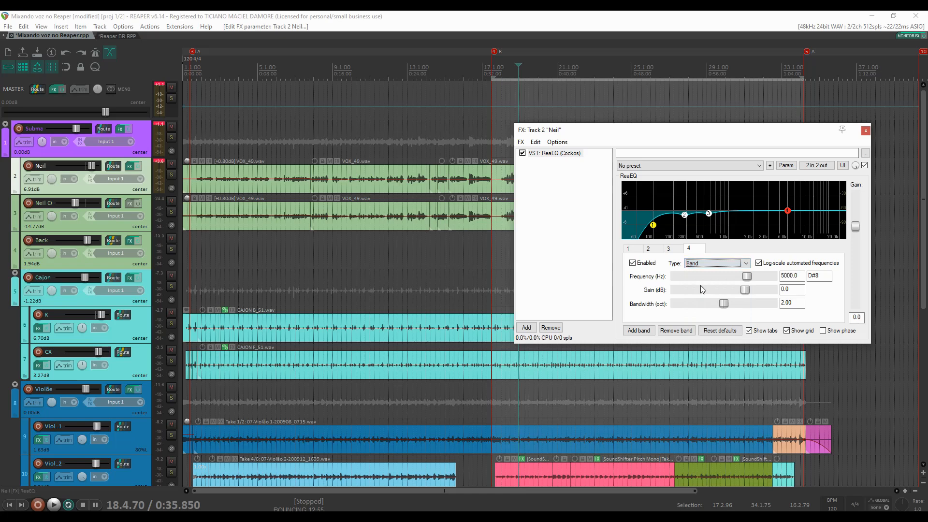
key("space")
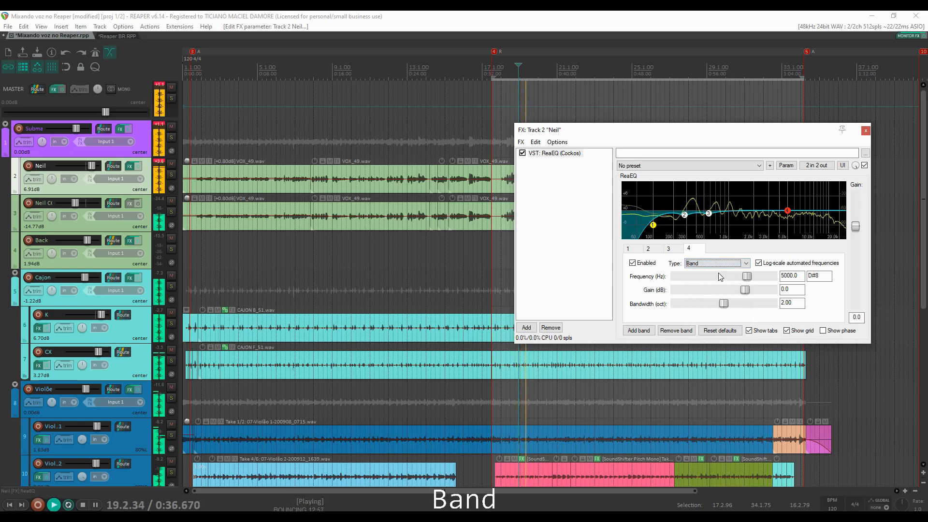
left_click_drag(787, 210, 731, 191)
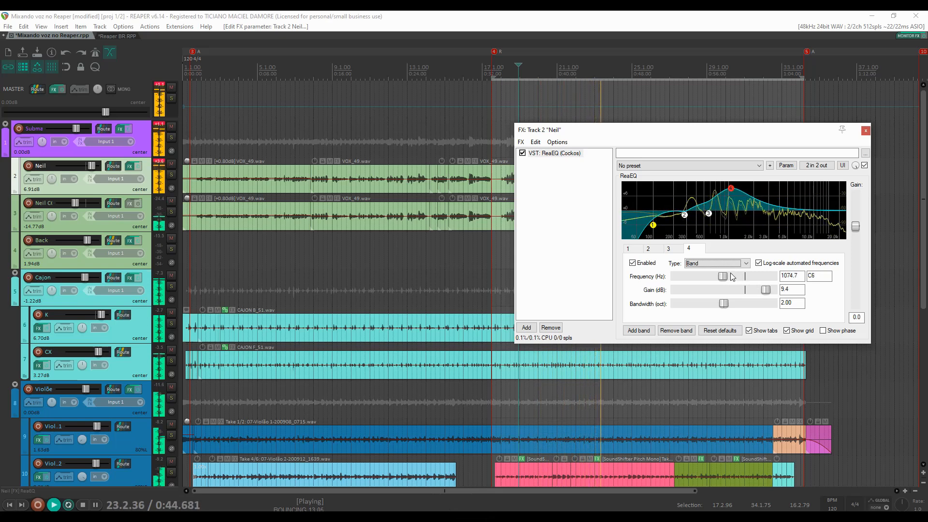
left_click_drag(723, 303, 694, 303)
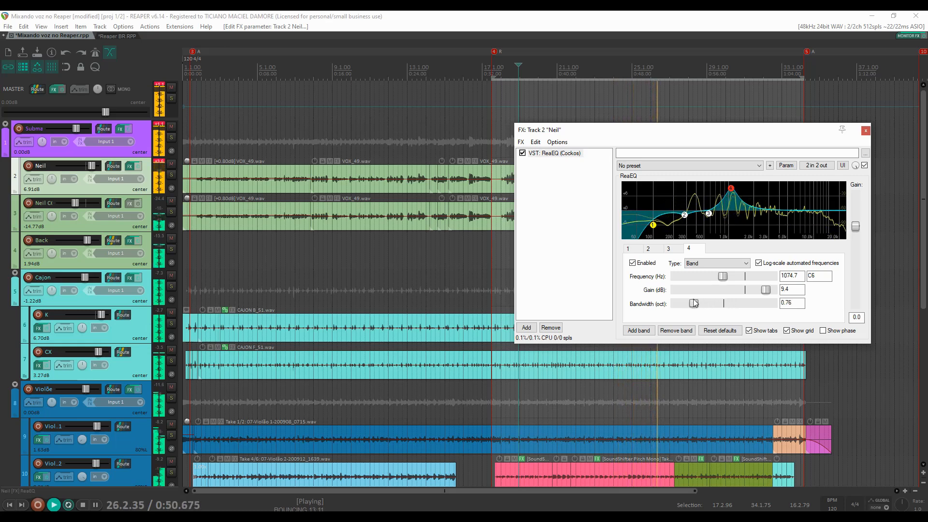
key("space")
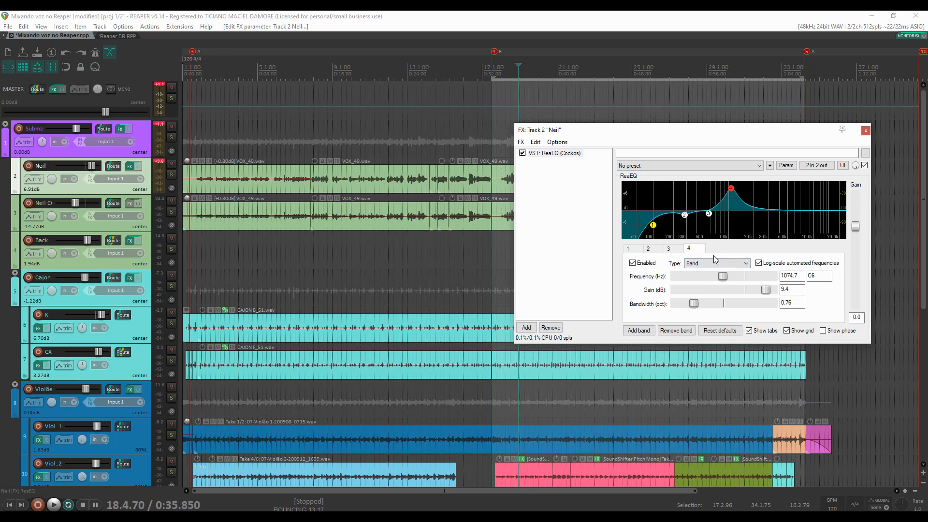
- Play the mix and lower band 4's gain to -0.8 dB
key("space")
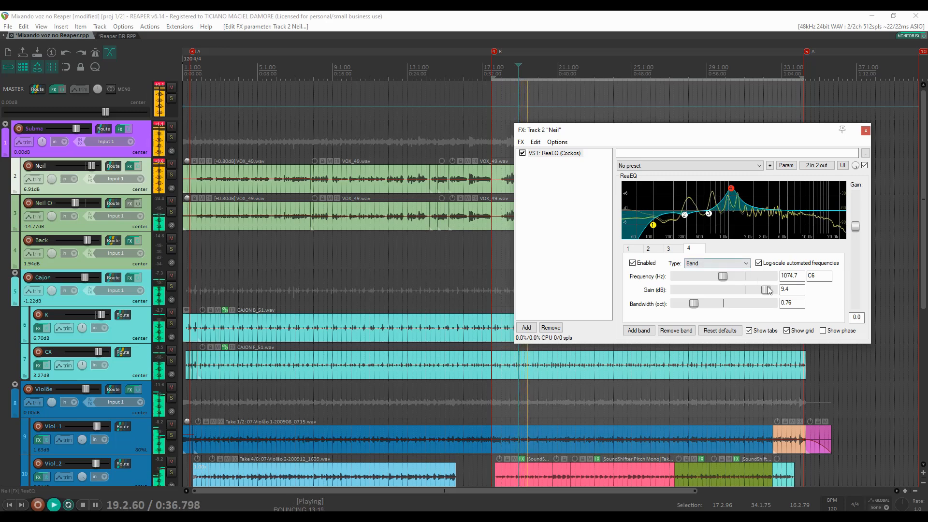
left_click_drag(766, 289, 743, 297)
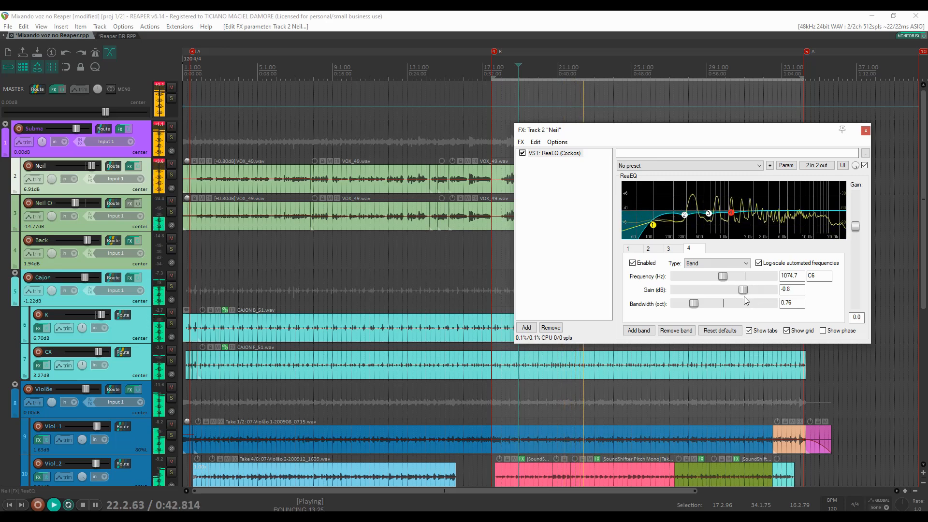
key("space")
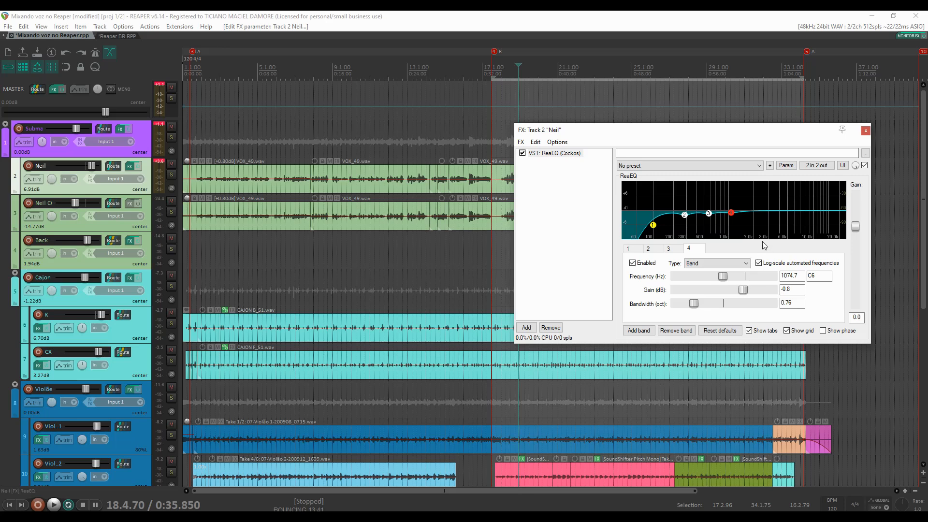
- Add a fifth EQ band and set it to a 2.2 dB boost at 3341.0 Hz while the mix plays
left_click(640, 330)
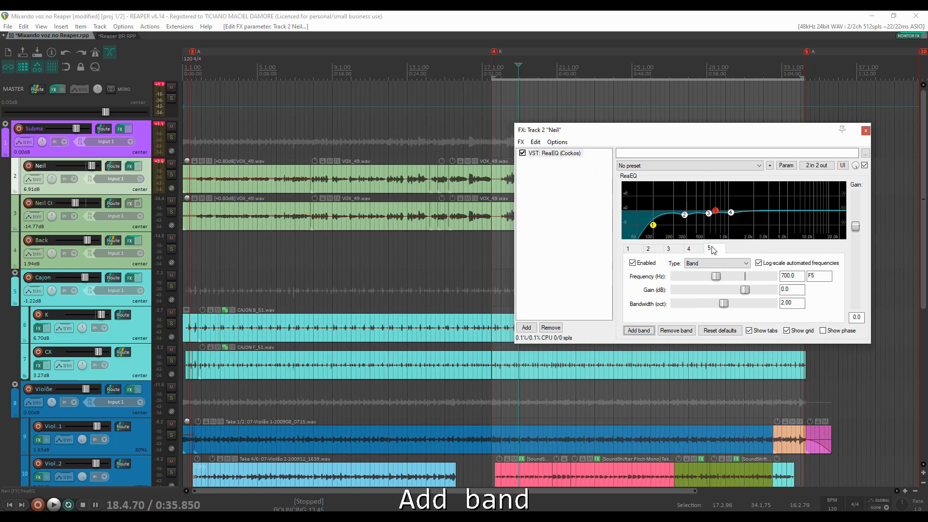
key("space")
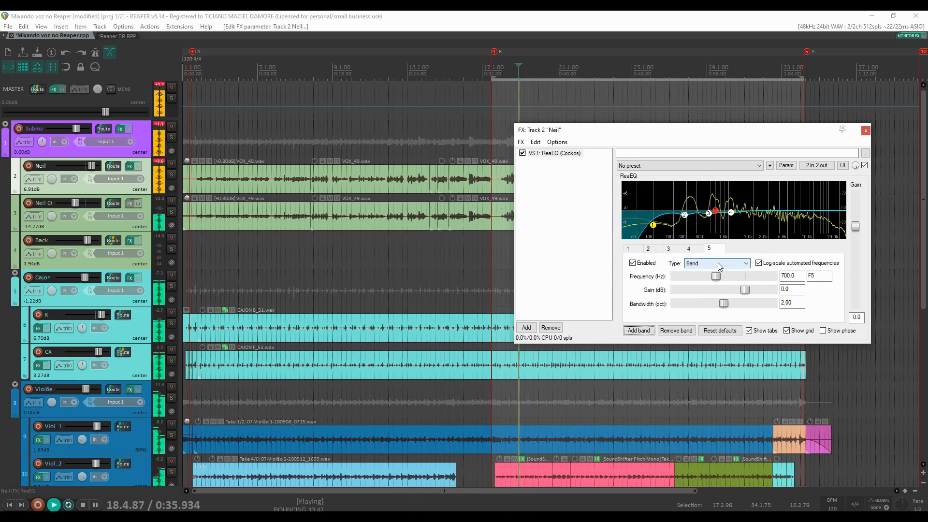
left_click_drag(720, 213, 774, 208)
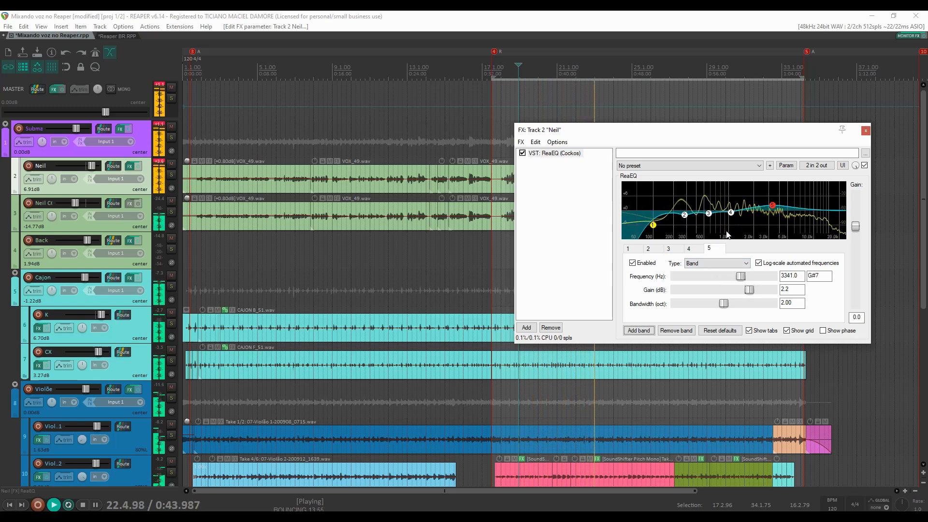
- Compare the mix with band 5 disabled and enabled, and narrow its bandwidth to 1.22 octaves
left_click(633, 263)
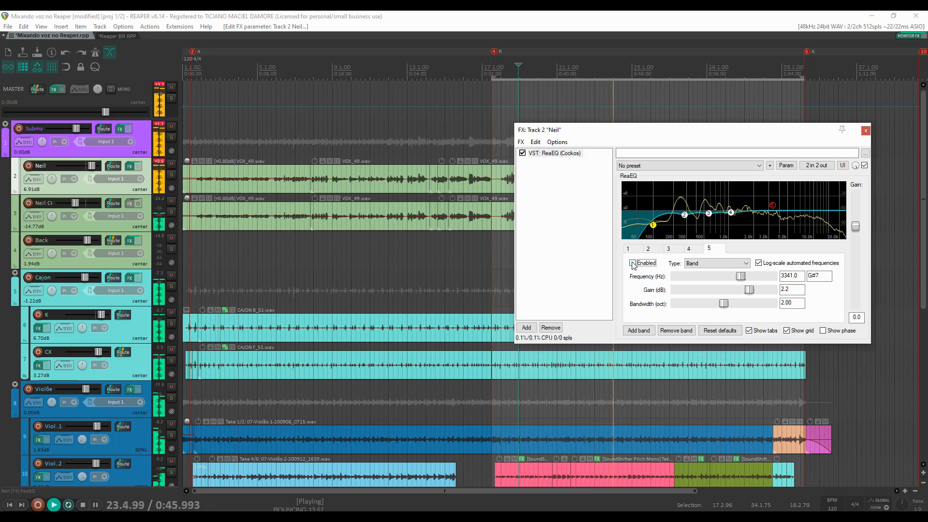
left_click(633, 264)
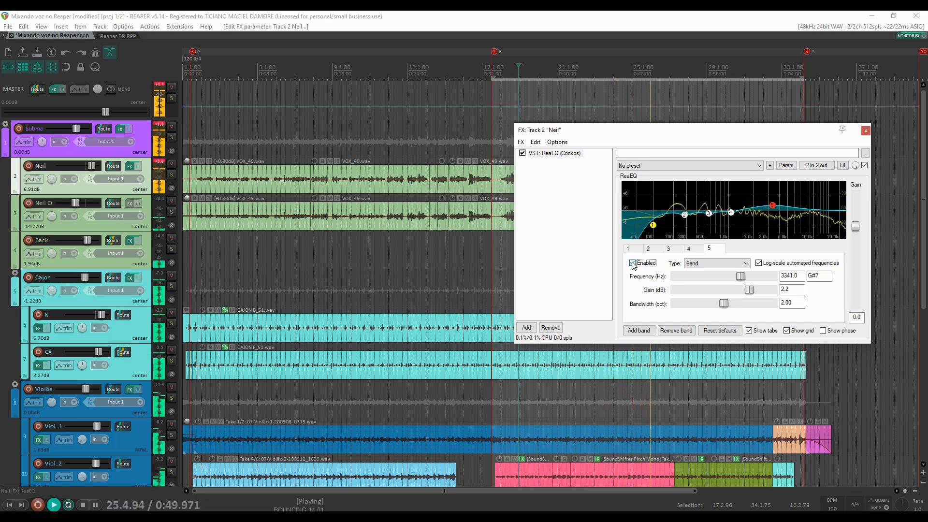
left_click_drag(725, 306, 706, 309)
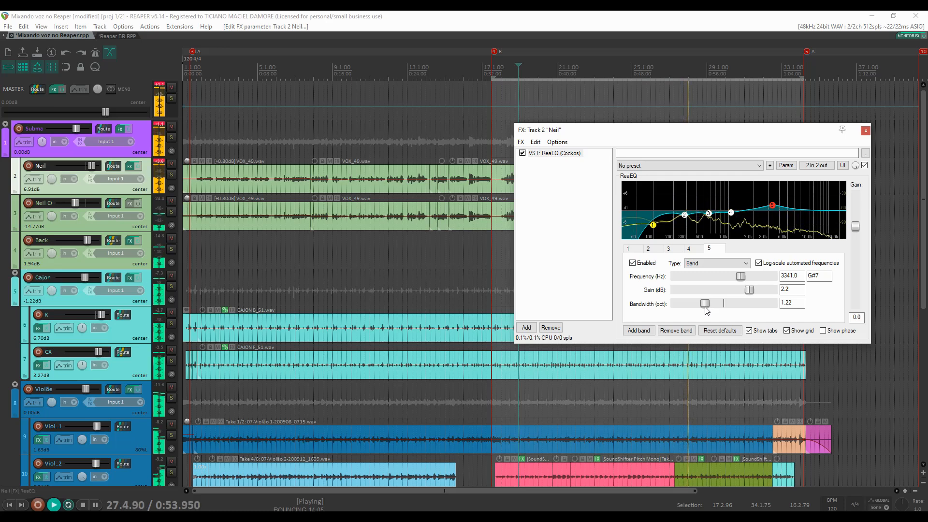
key("space")
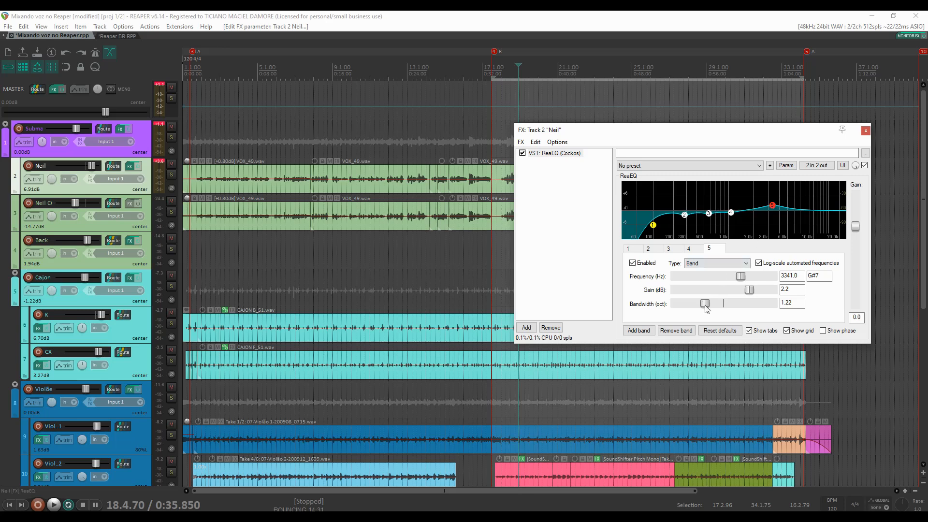
mouse_move(705, 305)
left_mouse_down()
mouse_move(659, 314)
mouse_move(701, 314)
left_mouse_up()
- Add the ReaComp compressor to track 2 after ReaEQ and load its "stock - Modern Vocal" preset
left_click(527, 328)
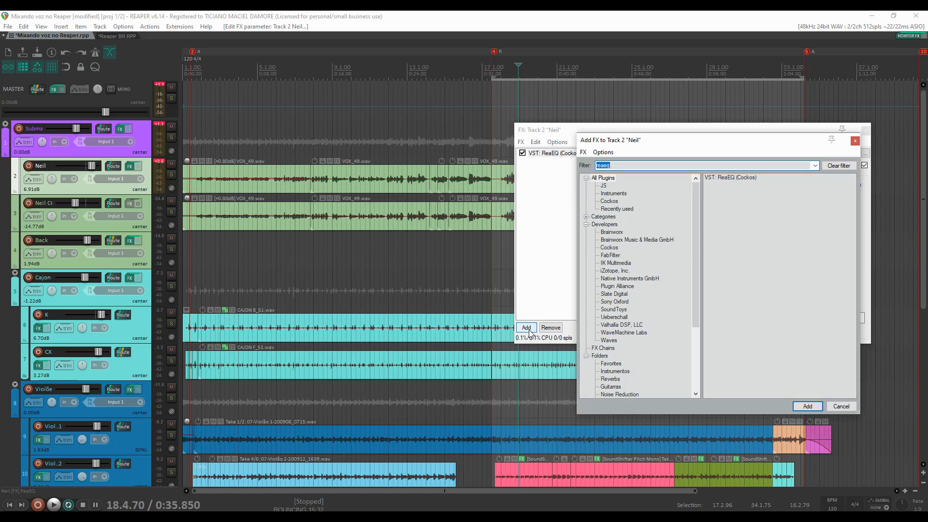
type("reacomp")
left_click(731, 177)
left_click(807, 406)
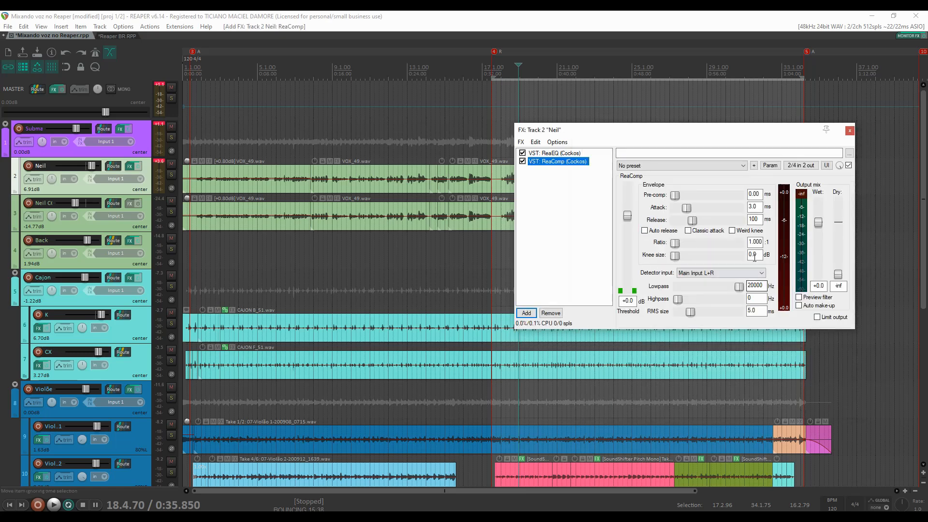
left_click(730, 165)
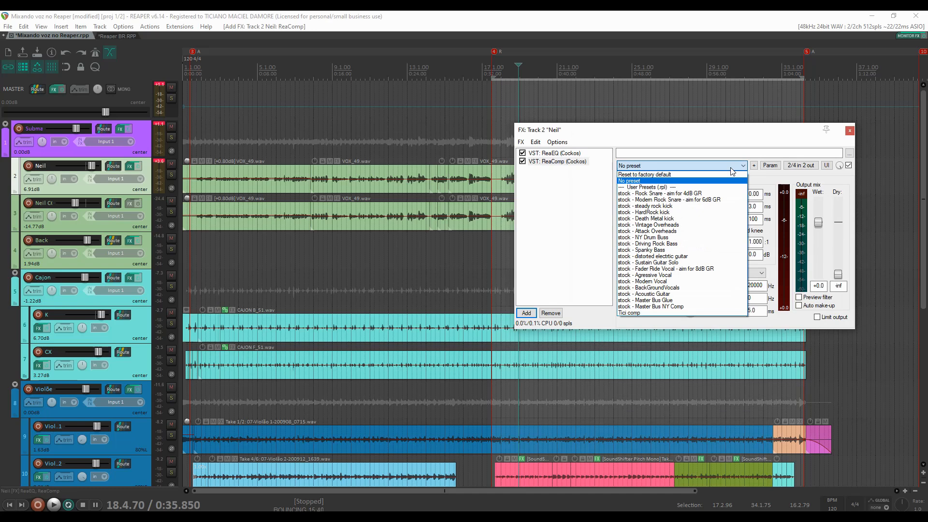
left_click(663, 282)
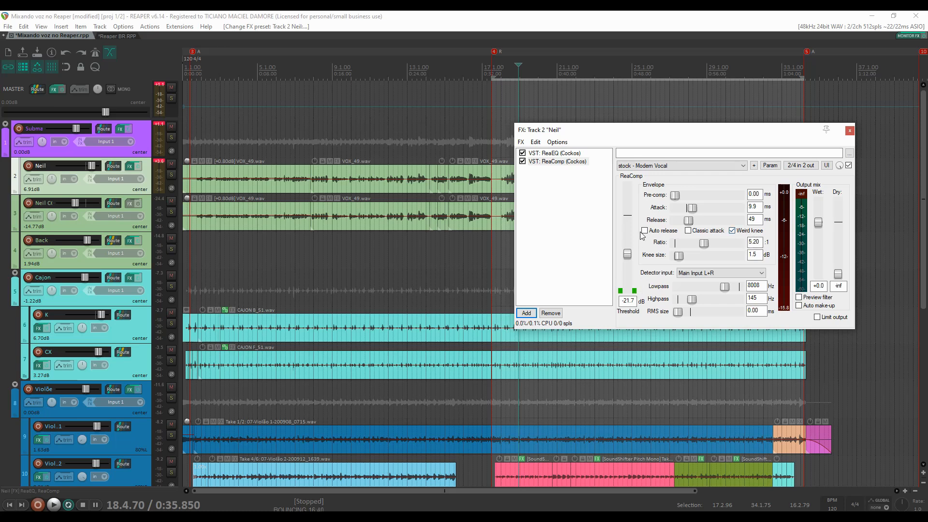
- Play the mix and adjust ReaComp's threshold to -18.6 dB
key("space")
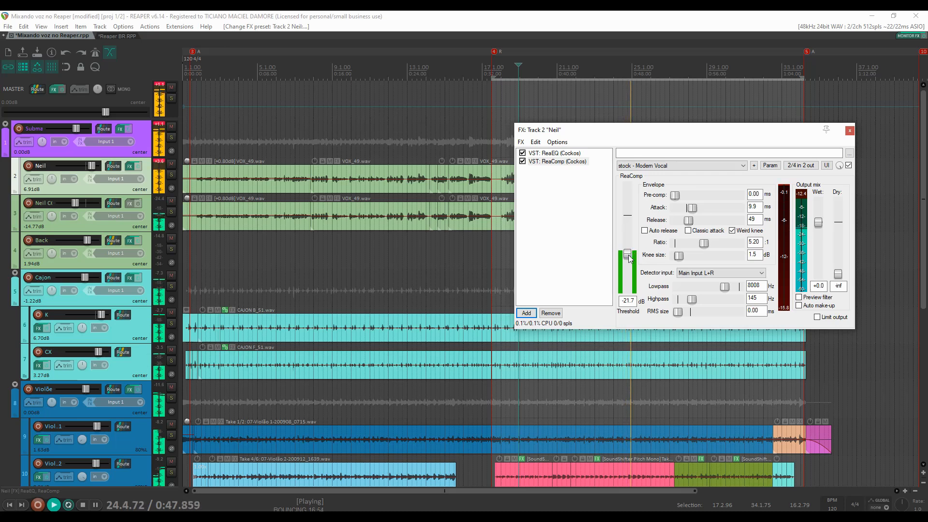
left_click_drag(627, 254, 630, 250)
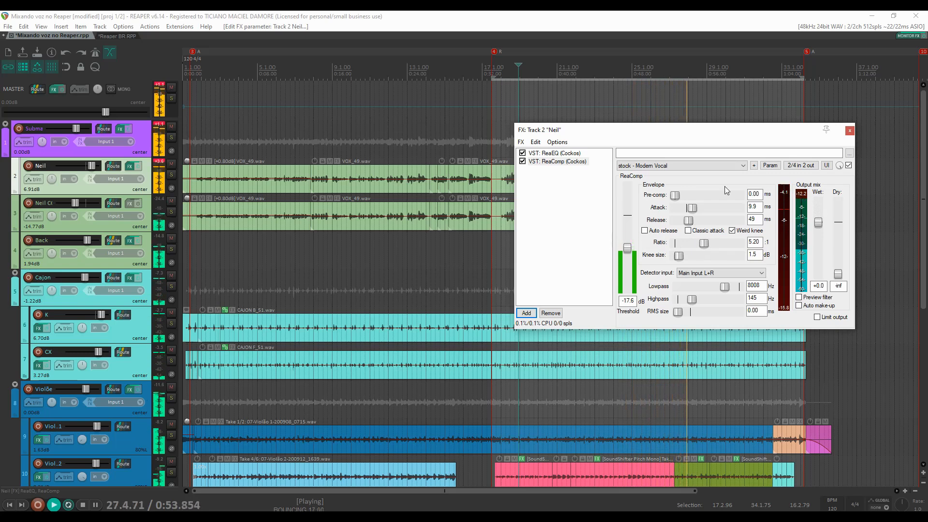
left_click_drag(629, 251, 630, 253)
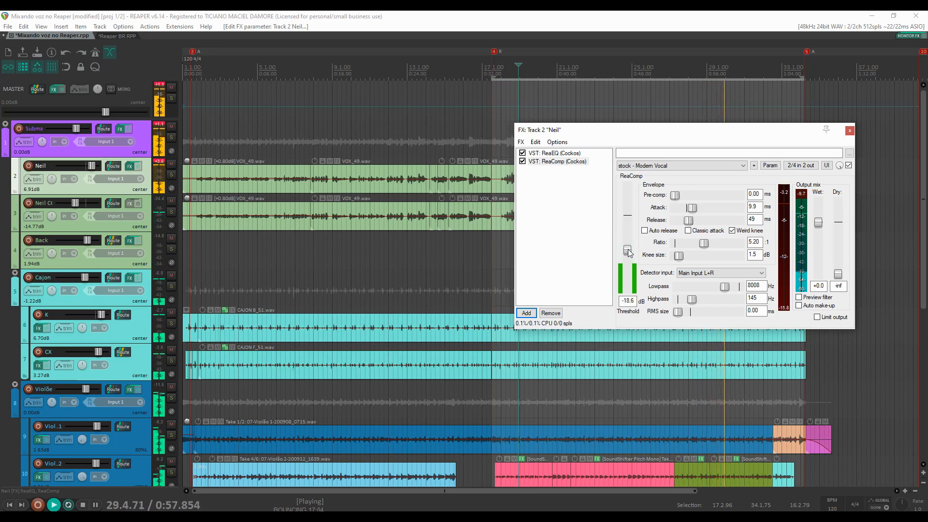
key("space")
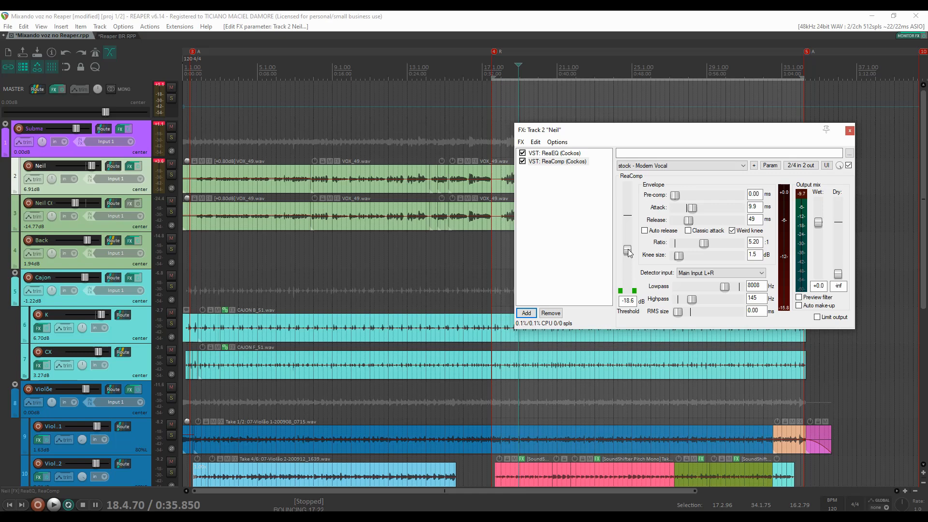
- Add the JS: De-esser effect to track 2 after ReaComp
left_click(526, 313)
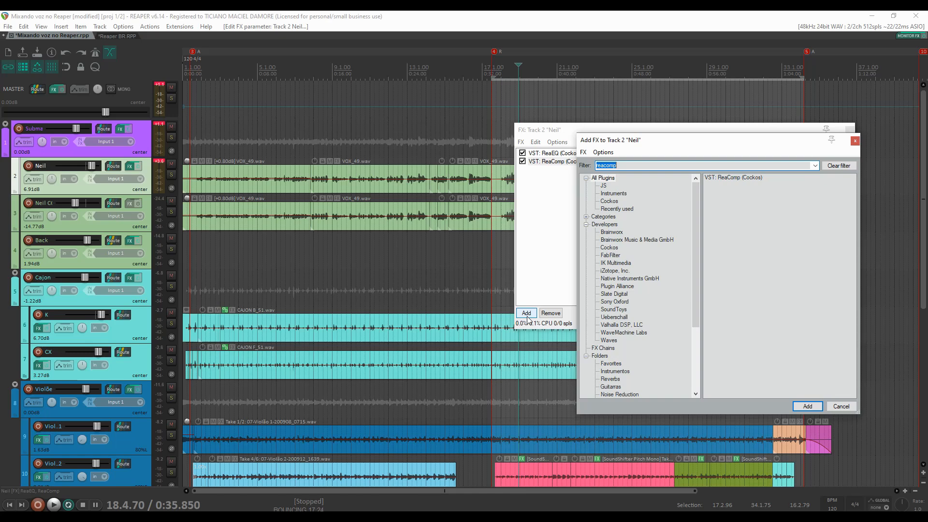
type("dee")
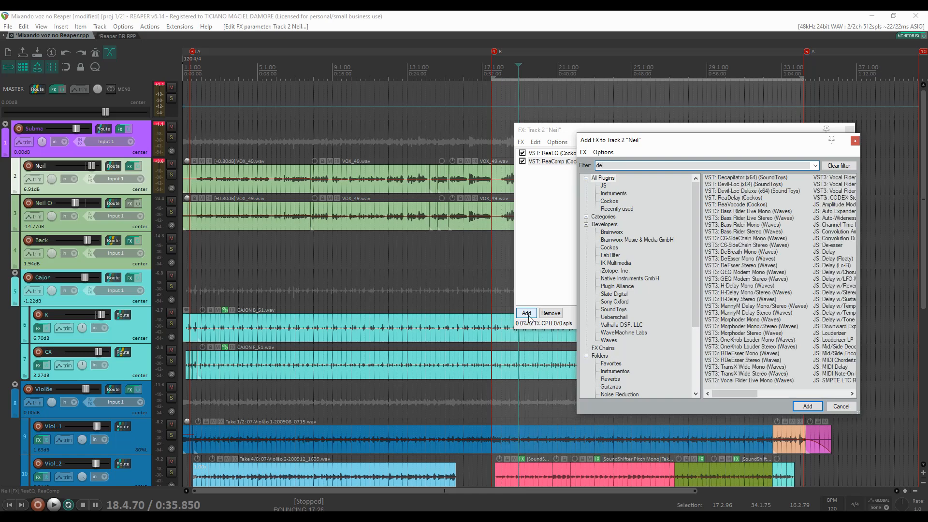
key("BackSpace")
key("BackSpace")
key("BackSpace")
type("js")
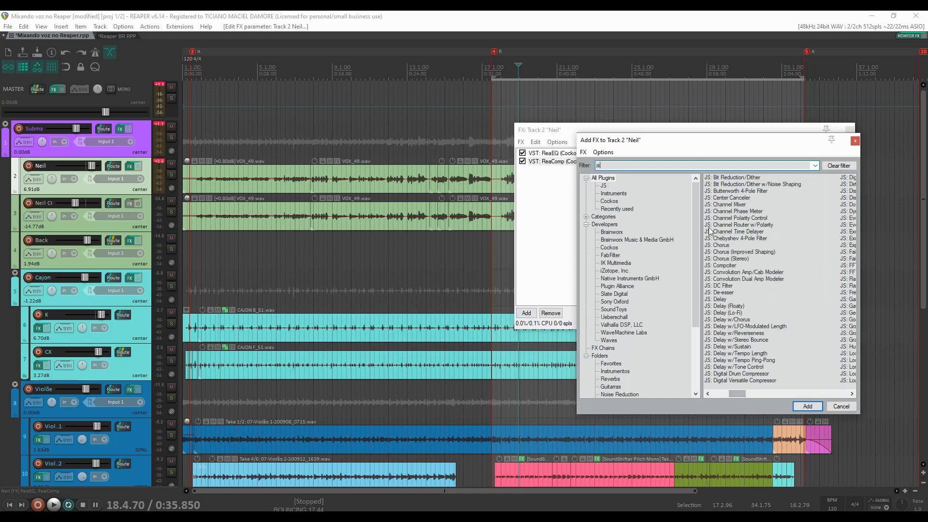
left_click(720, 292)
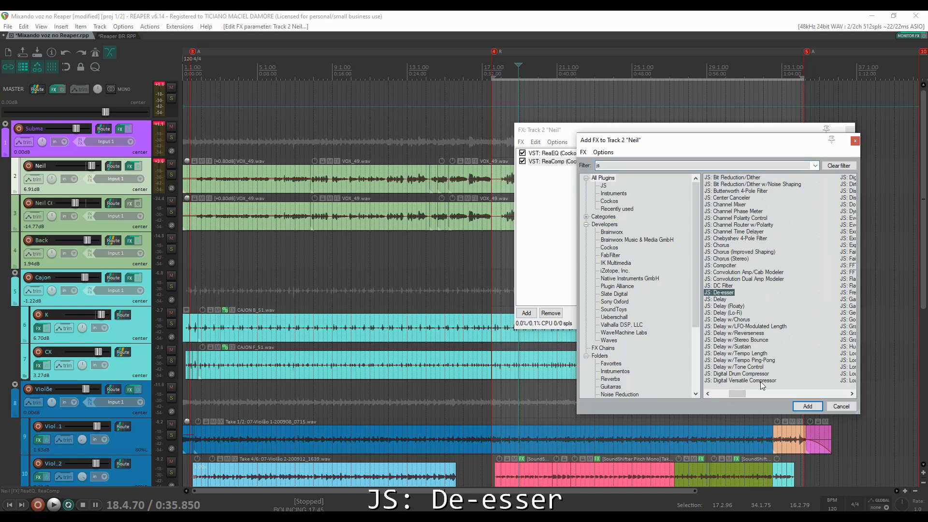
left_click(804, 404)
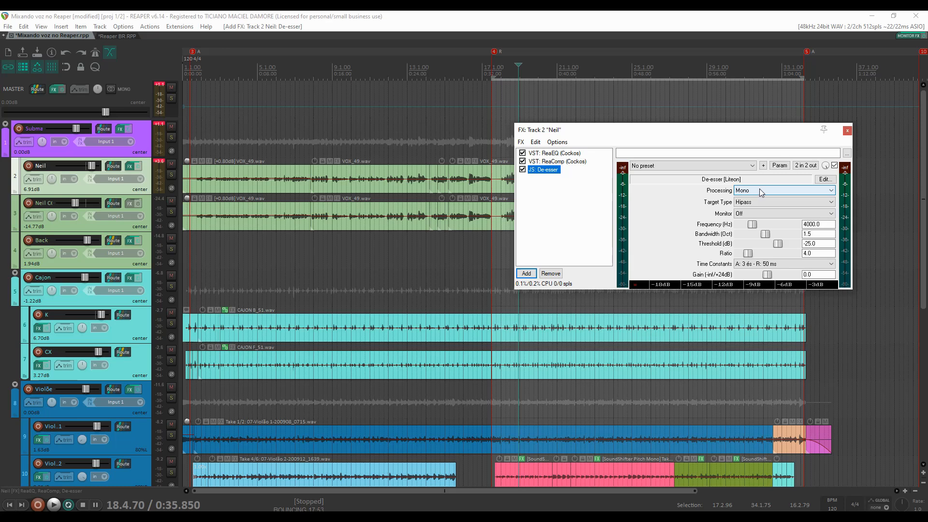
- Set the De-esser's frequency to 8000 Hz and ratio to 5, and lower its threshold to -74.24 dB during playback
left_click(754, 214)
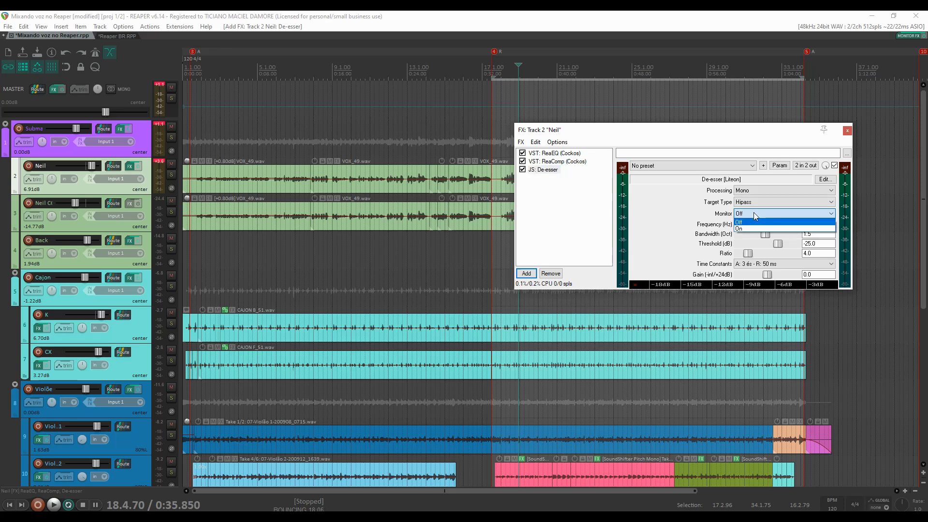
left_click(754, 214)
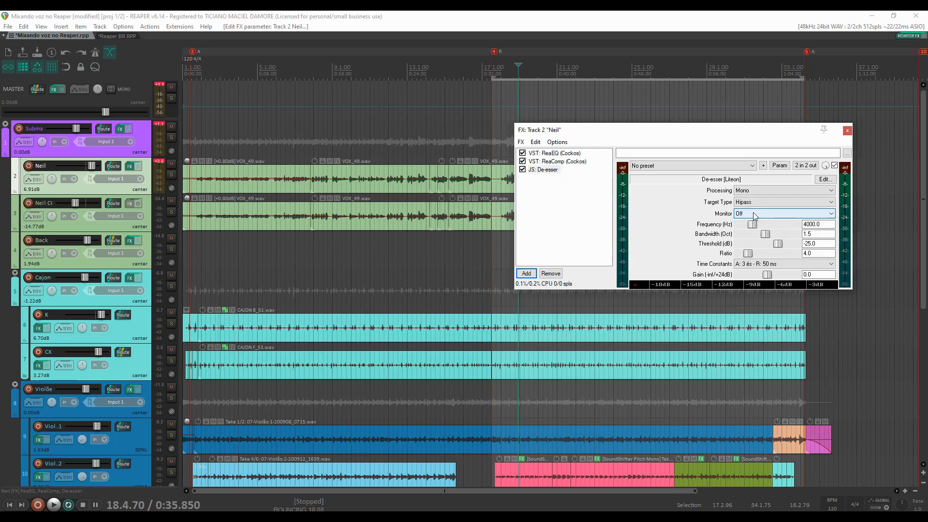
key("Tab")
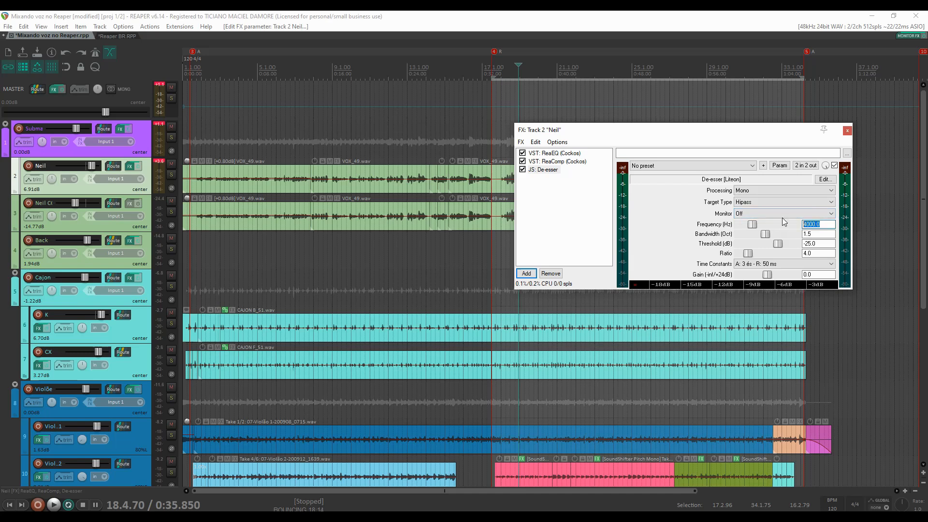
type("800")
key("Tab")
key("Tab")
key("Tab")
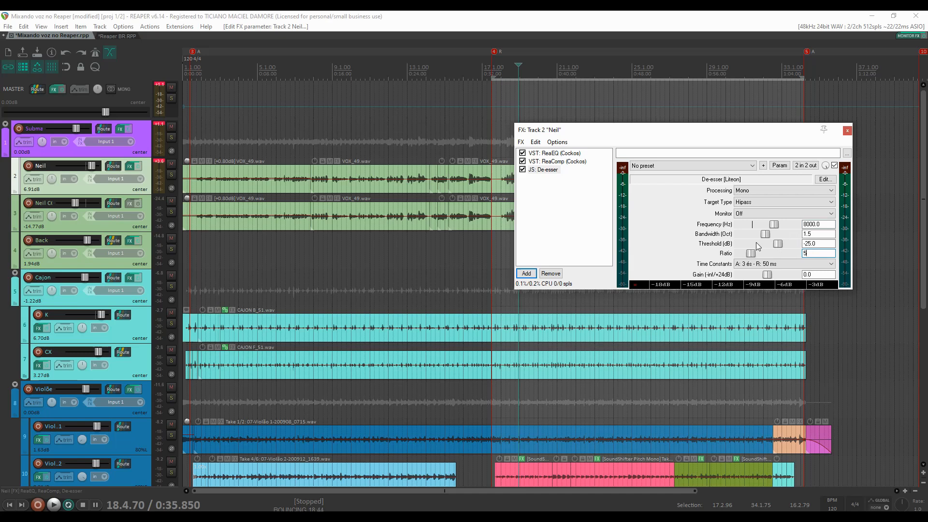
key("space")
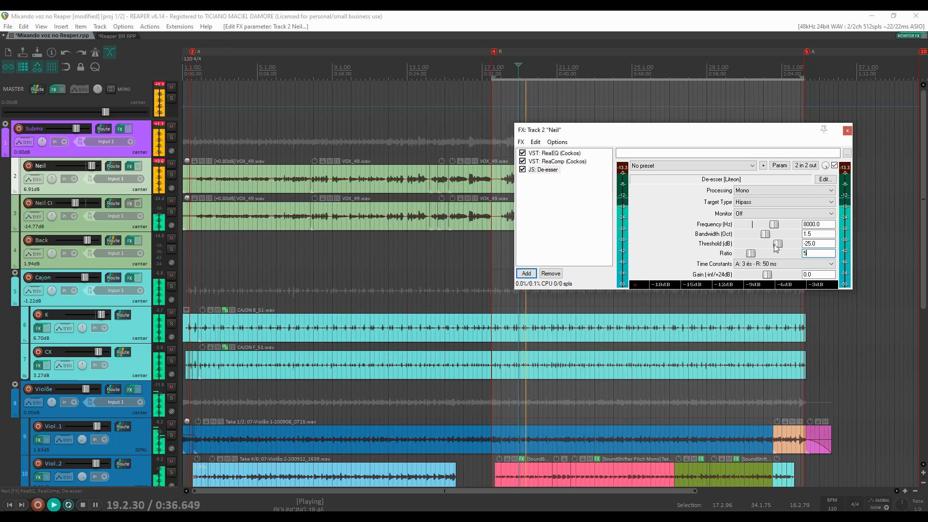
left_click_drag(777, 248, 743, 252)
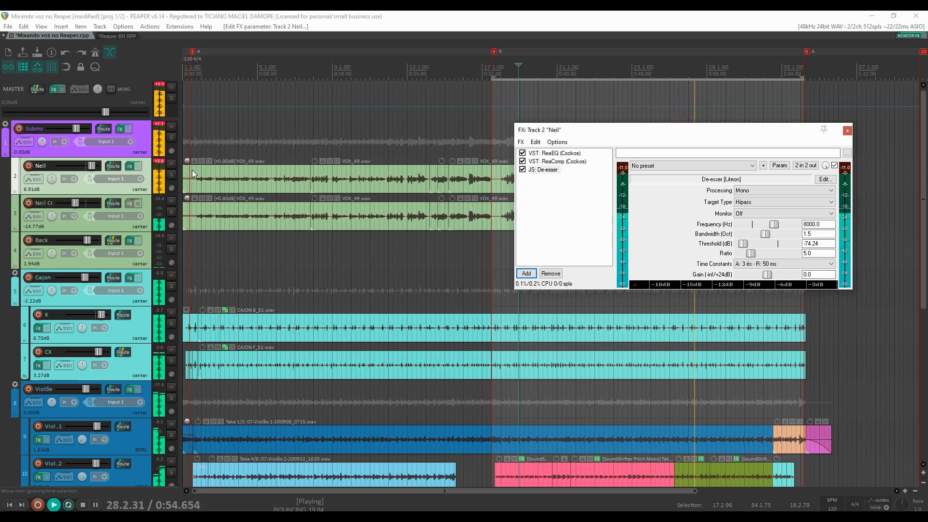
- Solo track 2 and audition the De-esser's monitor signal during playback, switching Monitor on and back off
left_click(172, 174)
left_click(172, 174)
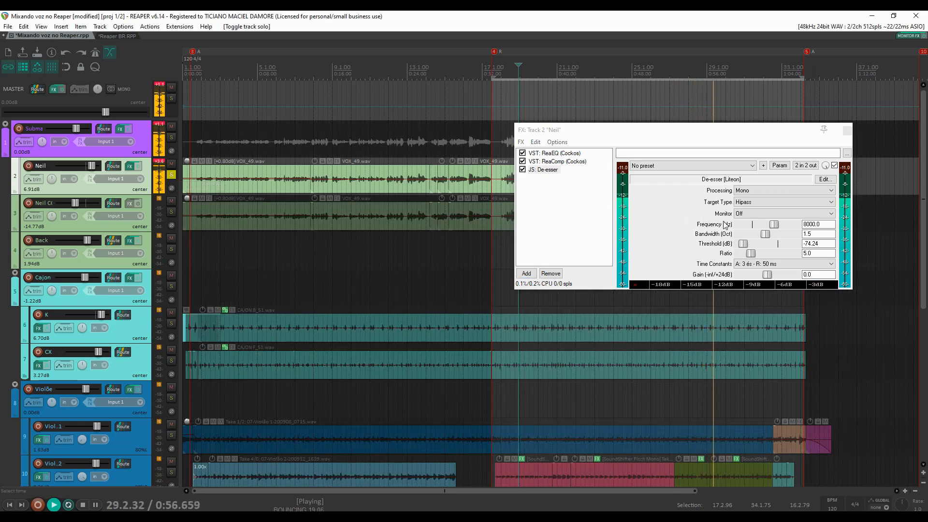
left_click(745, 218)
left_click(742, 226)
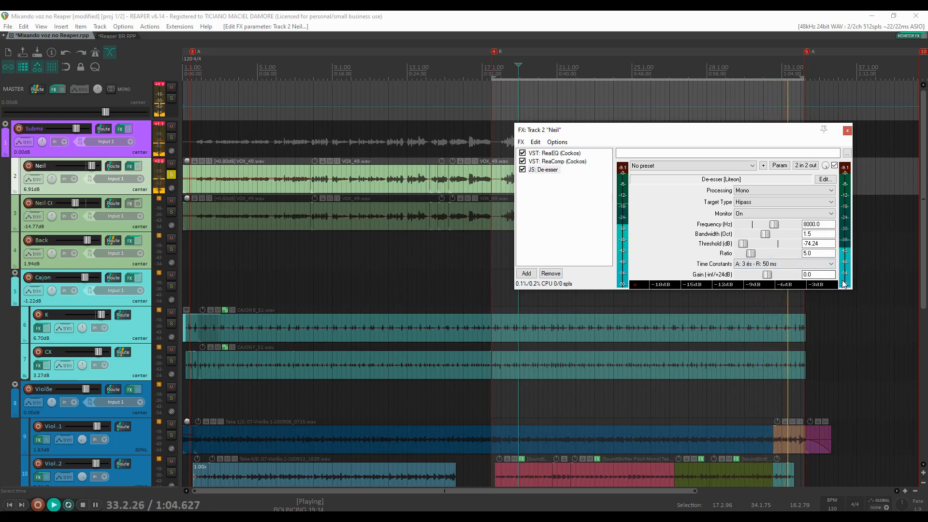
left_click(760, 212)
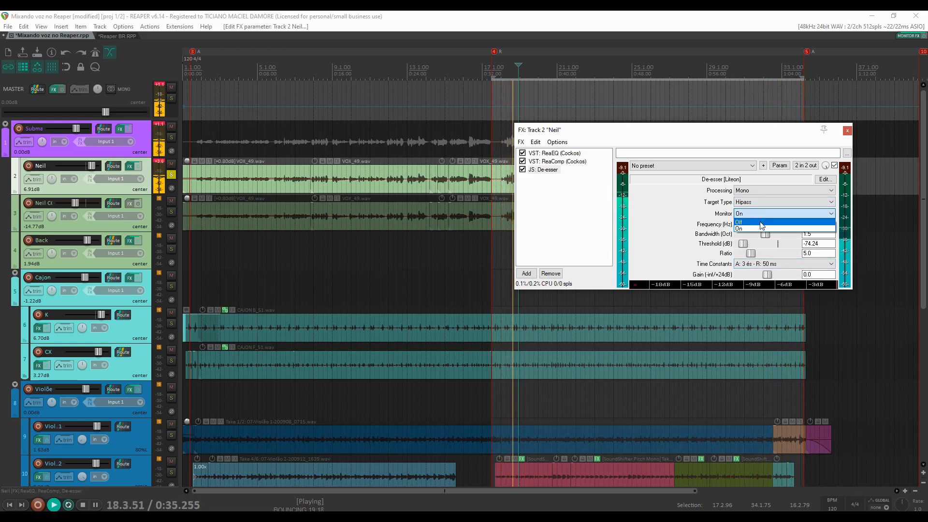
left_click(761, 223)
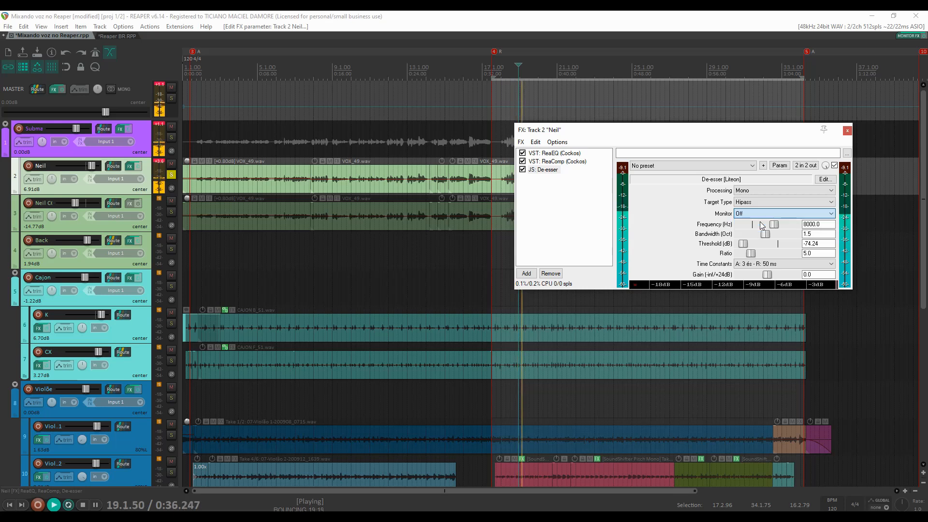
- Compare the soloed vocal with the De-esser bypassed and enabled, stop playback and close track 2's effects chain
left_click(834, 166)
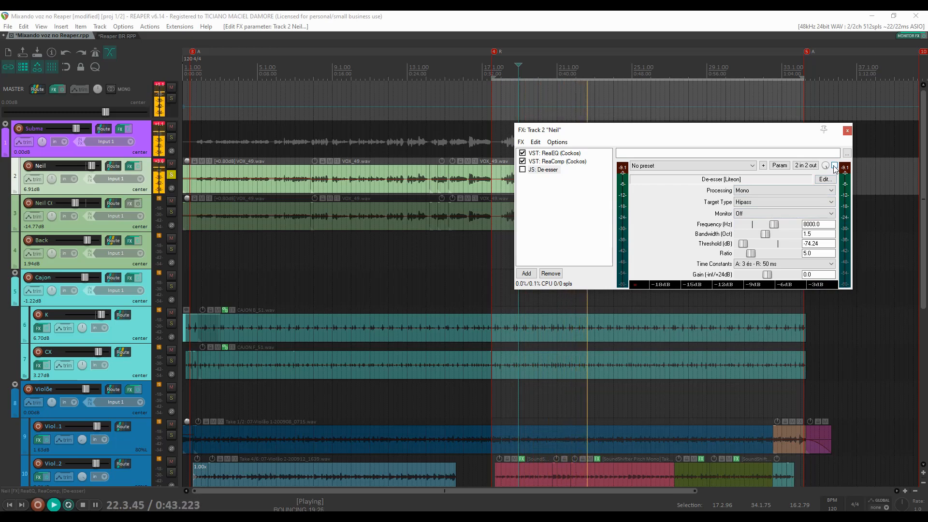
left_click(834, 166)
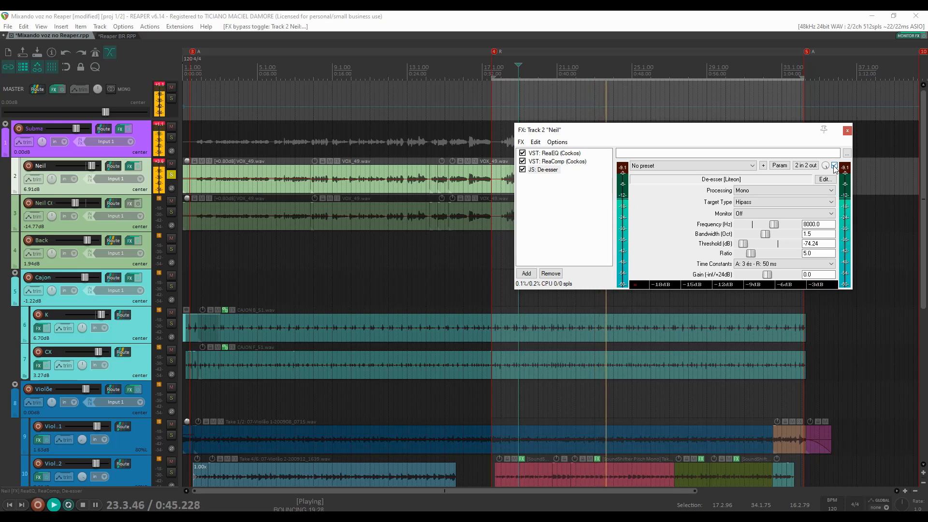
key("space")
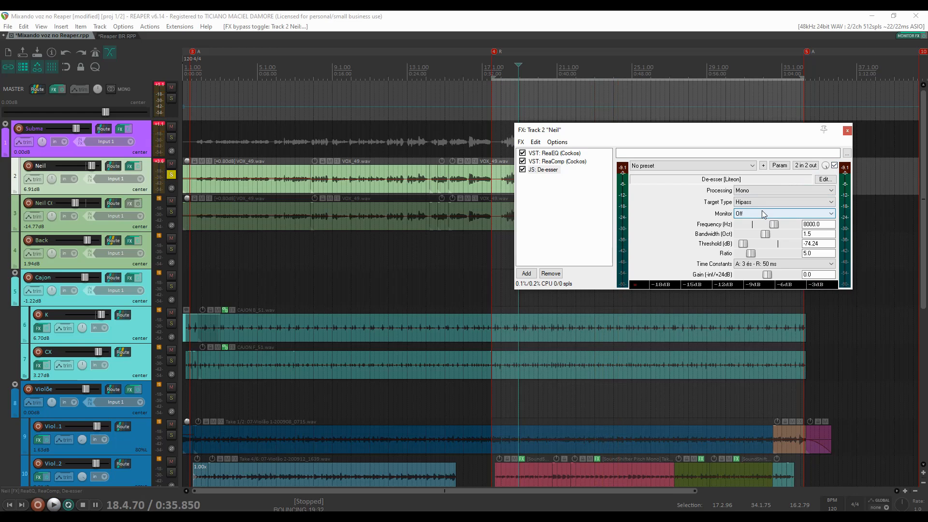
left_click(845, 132)
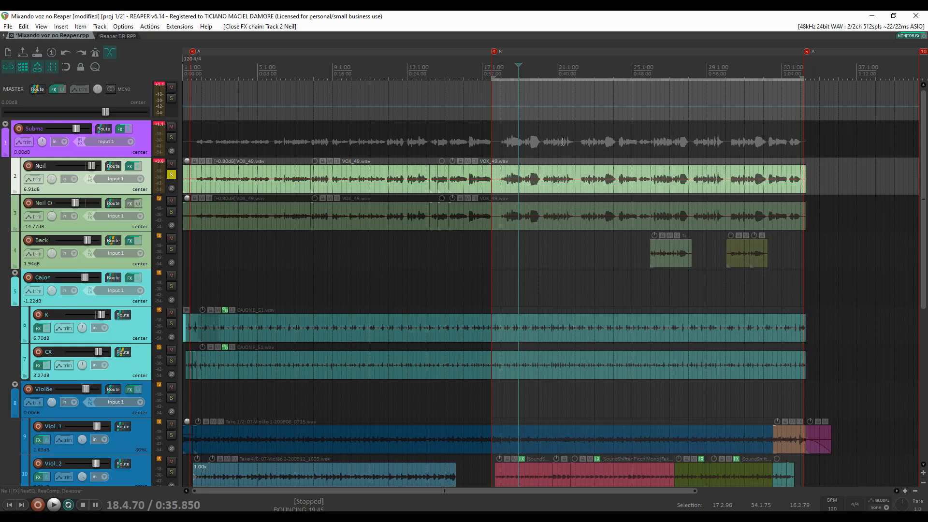
- Show the mixer and inspect ReaVerb on the Room Verb track, including the impulse response files available in the REVERB folder
key("ctrl+m")
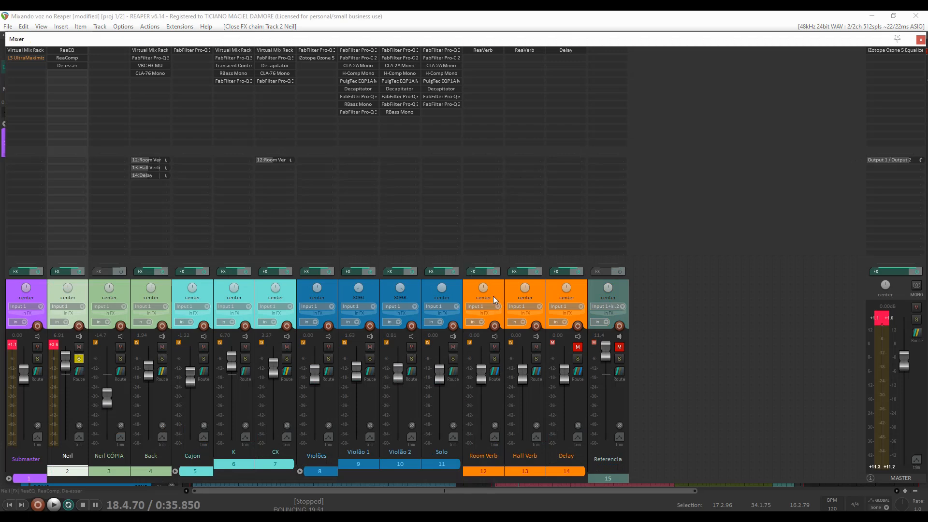
left_click(484, 51)
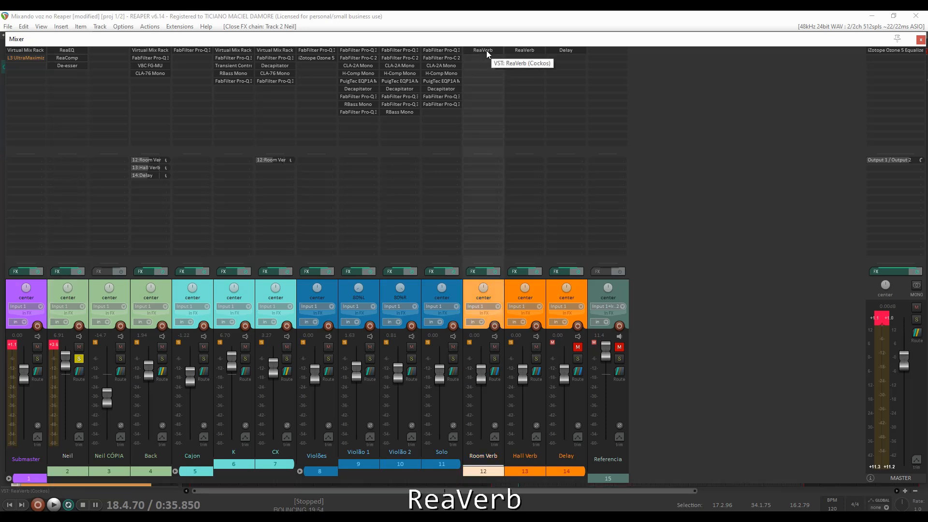
left_click(487, 51)
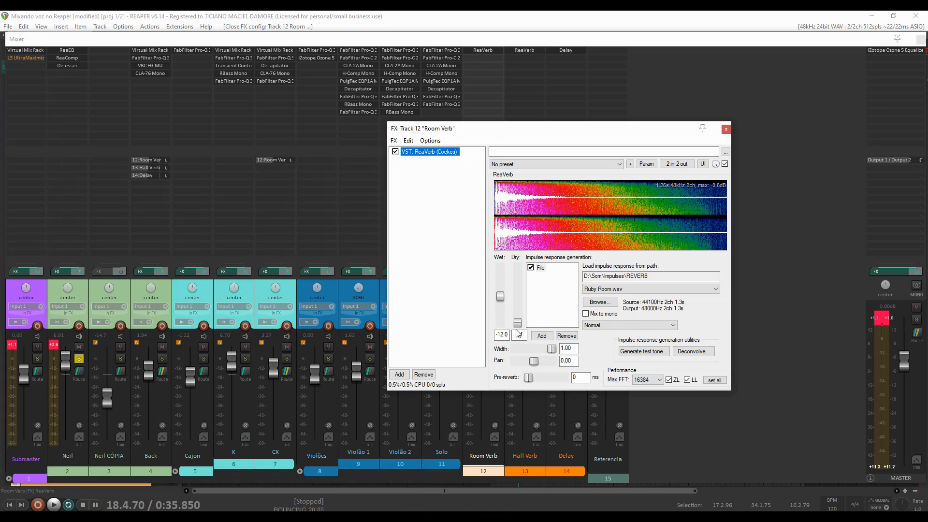
left_click(542, 336)
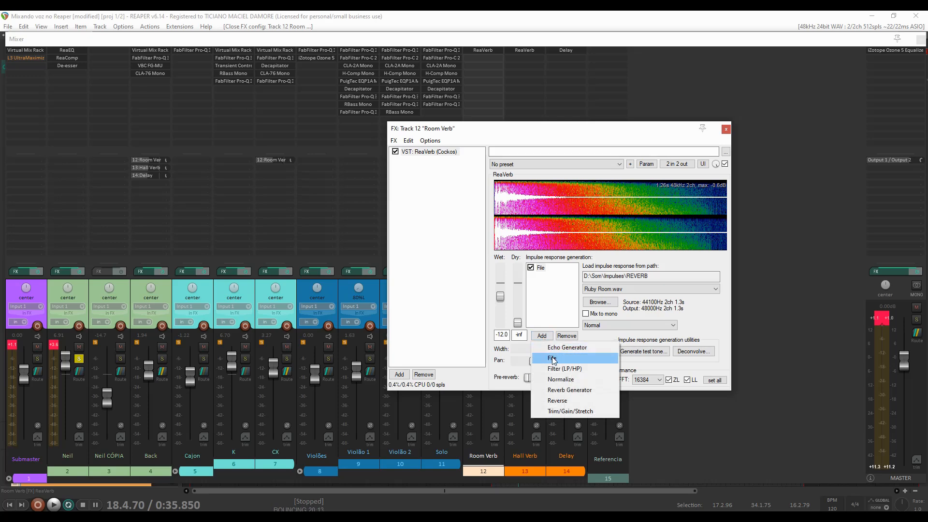
left_click(552, 358)
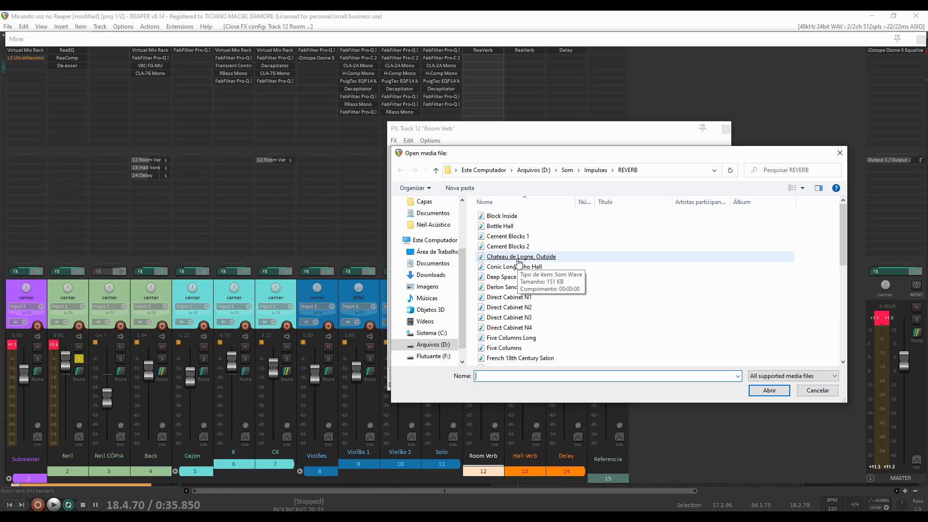
left_click(817, 390)
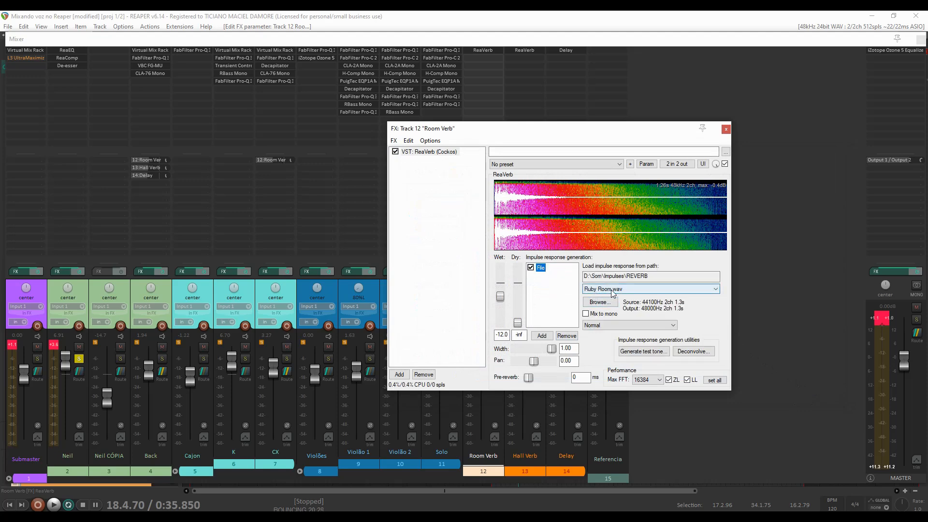
left_click(726, 129)
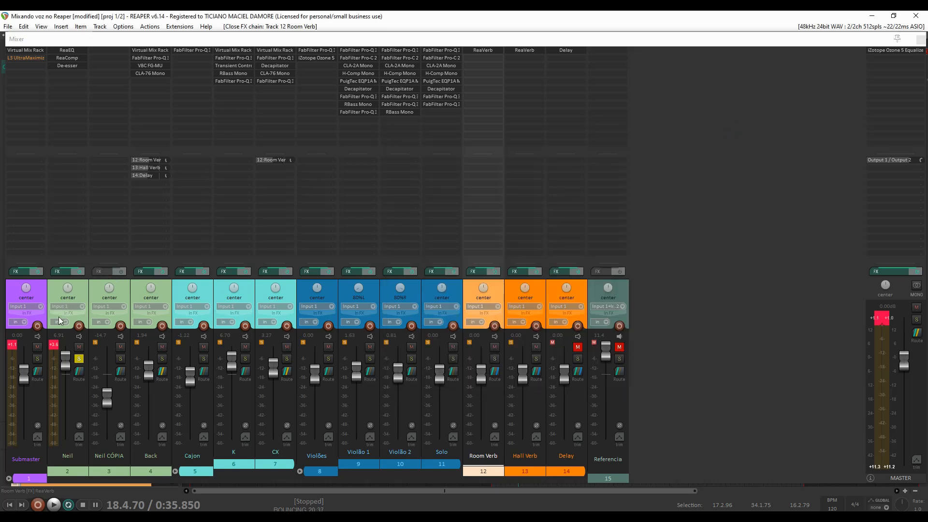
- Create a send from track 2 to track 12 "Room Verb" and review the ReaVerb settings on the receiving track
left_click(81, 375)
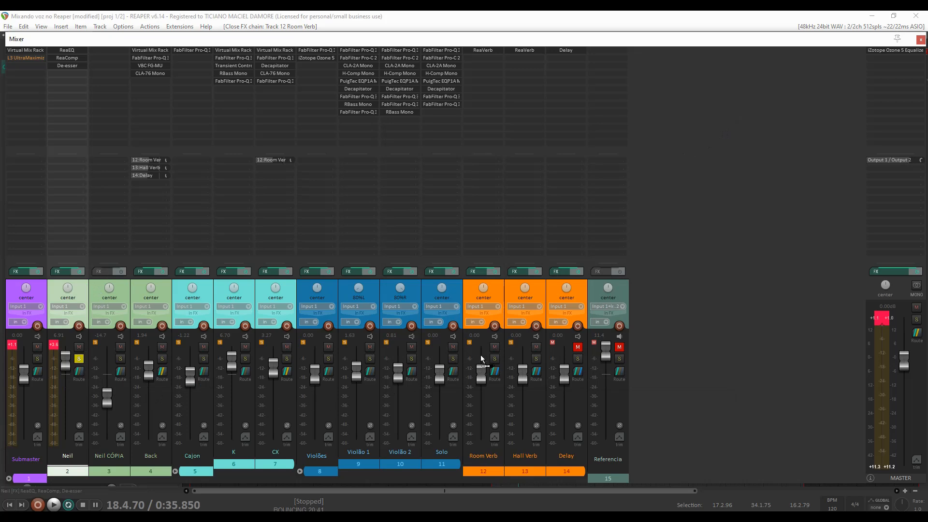
left_click_drag(497, 291, 498, 292)
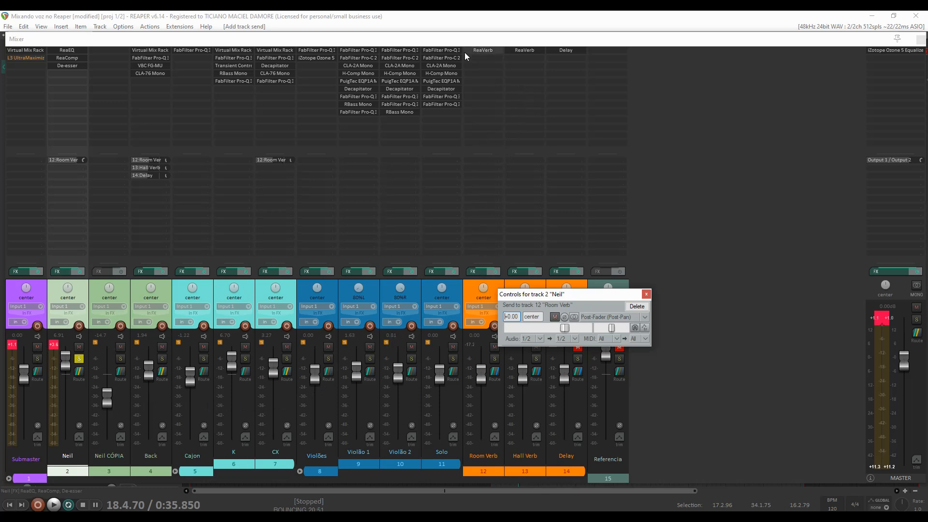
left_click(480, 51)
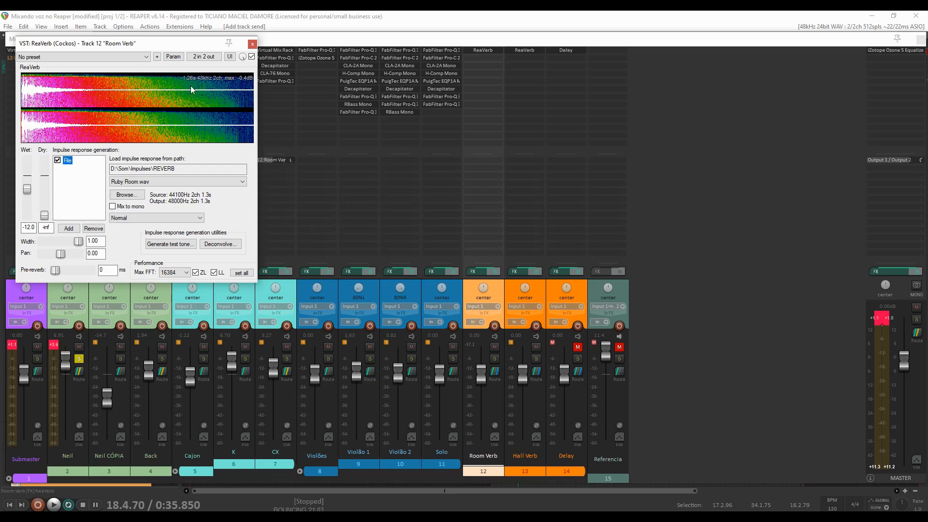
left_click(253, 44)
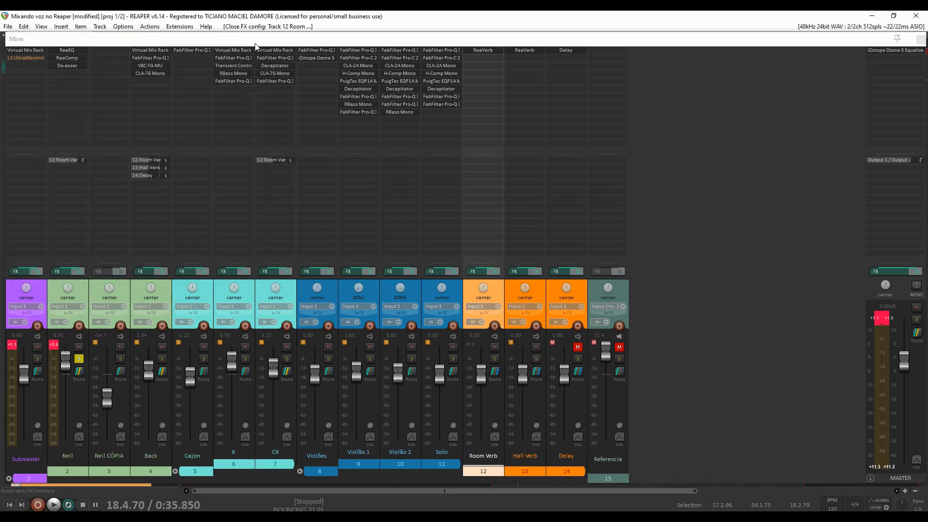
- Lower track 2's send to Room Verb to -19.80 dB while the soloed vocal plays
key("space")
left_click(65, 160)
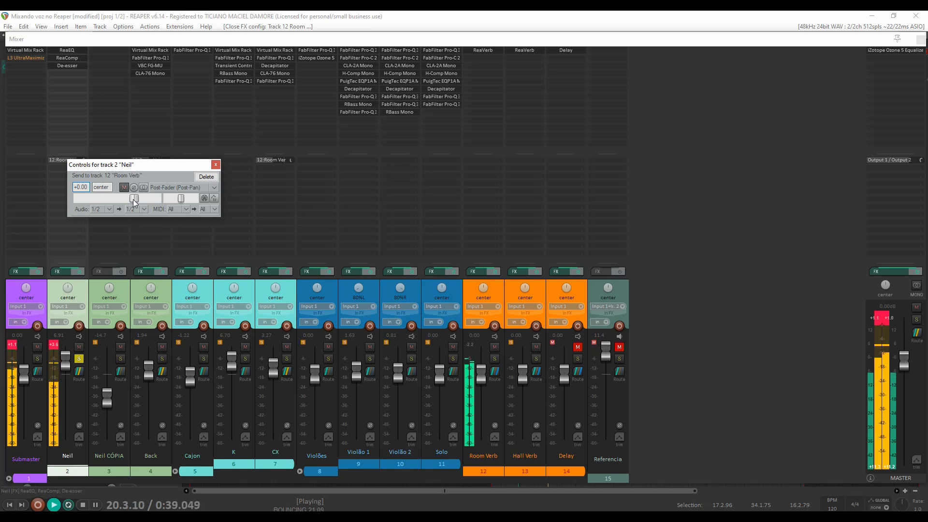
left_click_drag(133, 198, 105, 201)
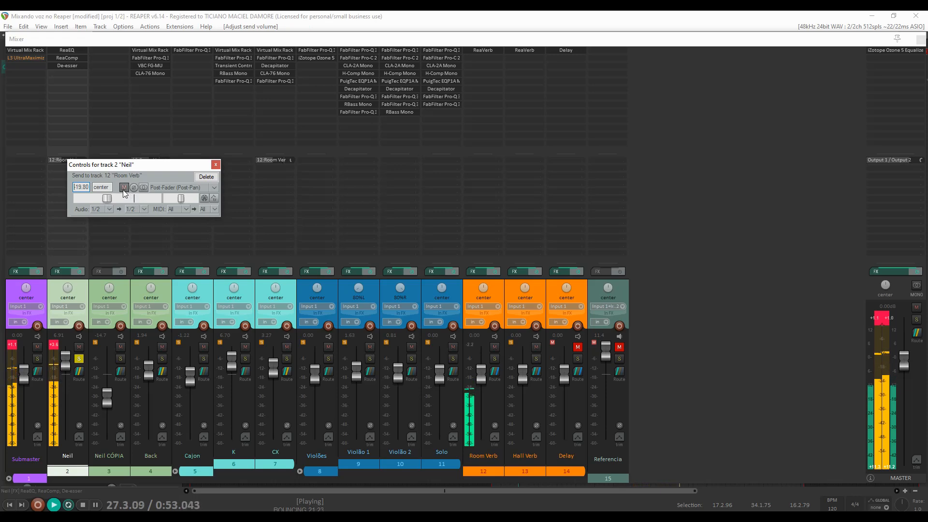
- Compare the vocal with the Room Verb send muted and unmuted, and stop playback
left_click(123, 187)
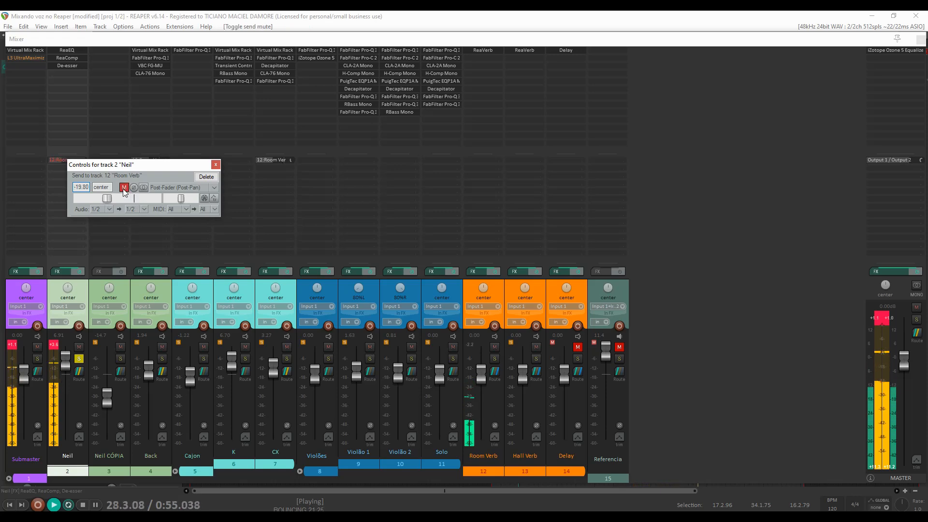
left_click(123, 188)
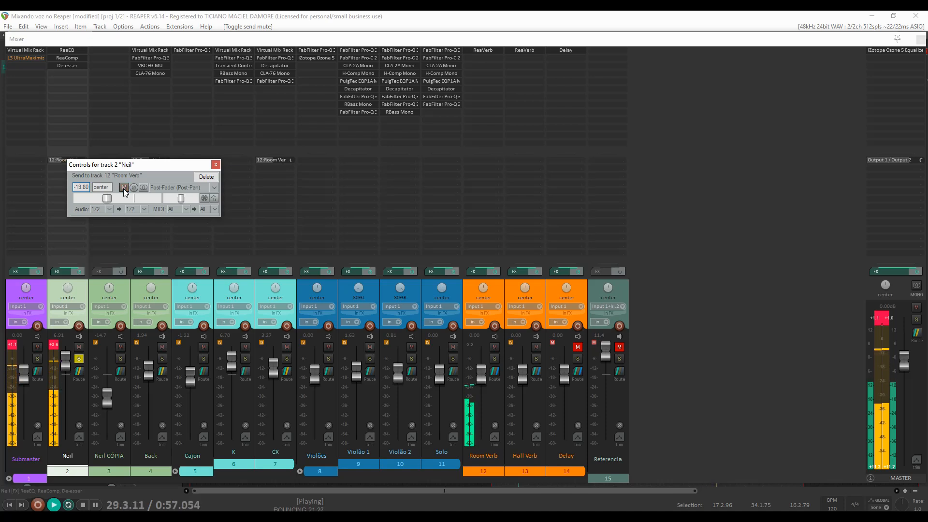
left_click(124, 188)
key("space")
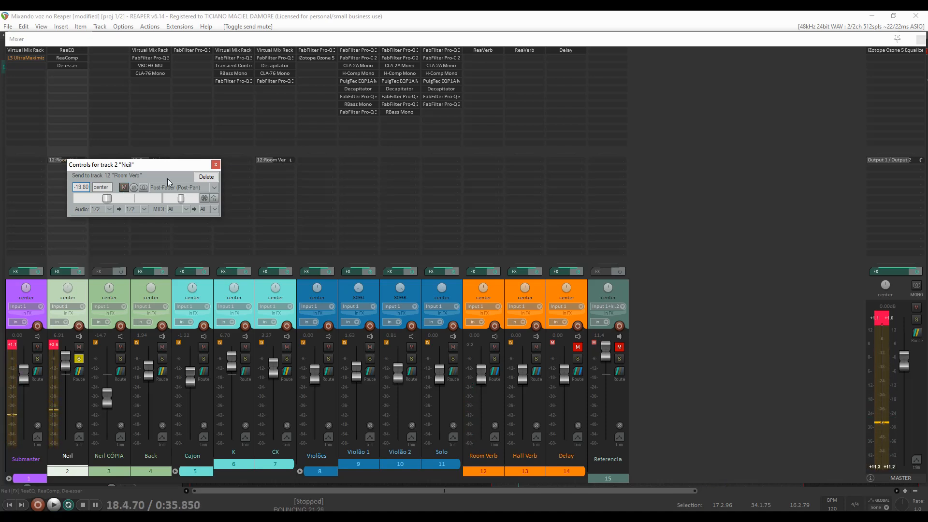
- Unsolo track 2 and listen to the vocal with its Room Verb send in the full mix, stopping playback at the end
left_click(216, 165)
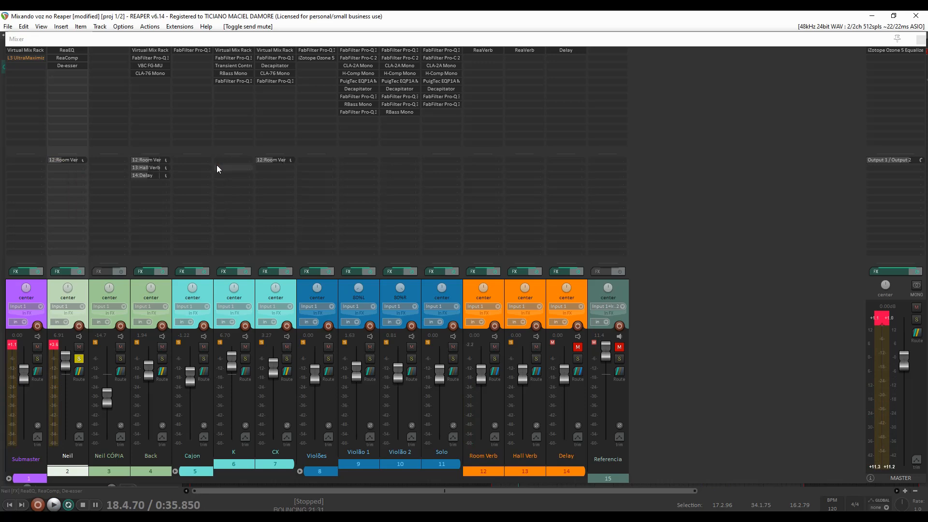
key("space")
left_click(80, 358)
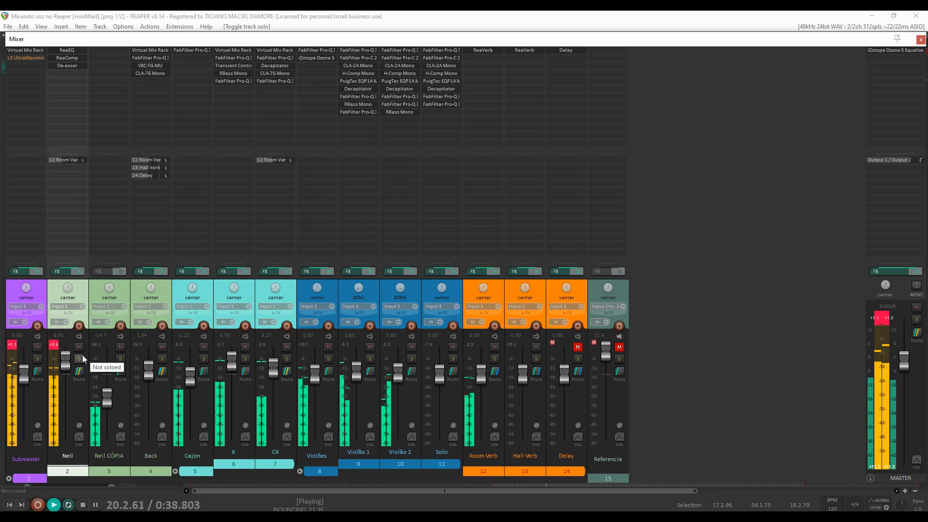
key("space")
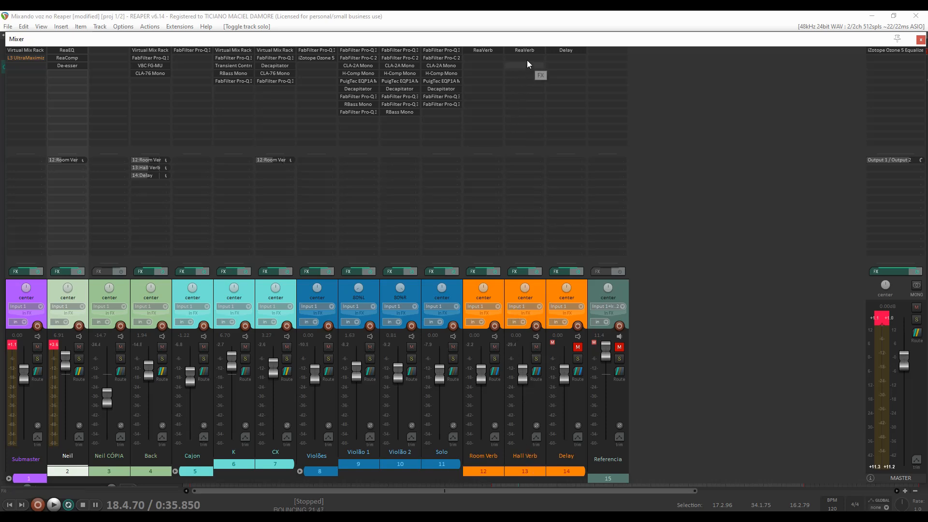
- Review the ReaVerb settings on track 13 "Hall Verb" and create a send from track 2 to that track
left_click(517, 272)
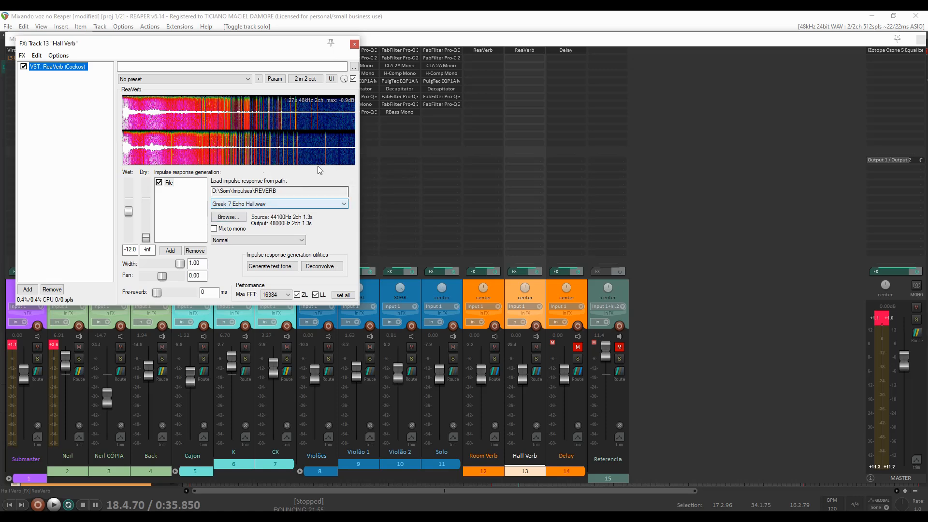
left_click(354, 44)
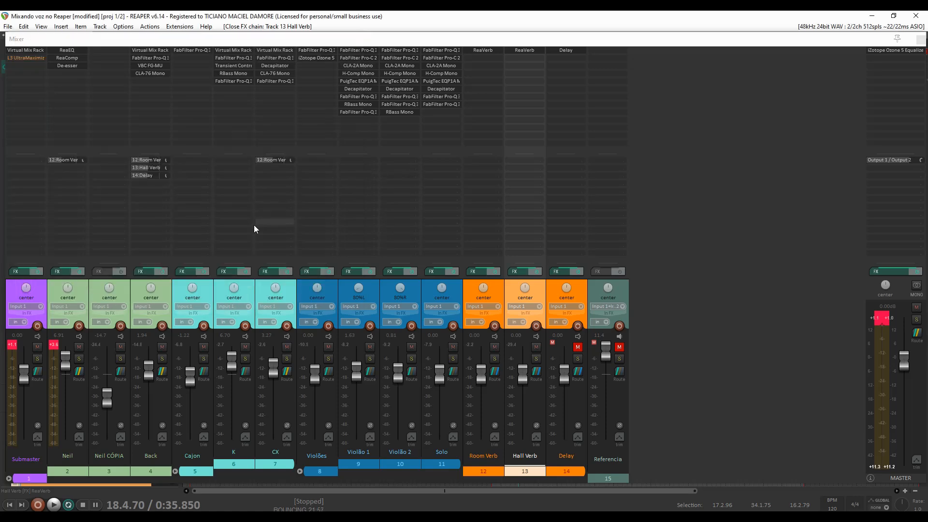
left_click(82, 375)
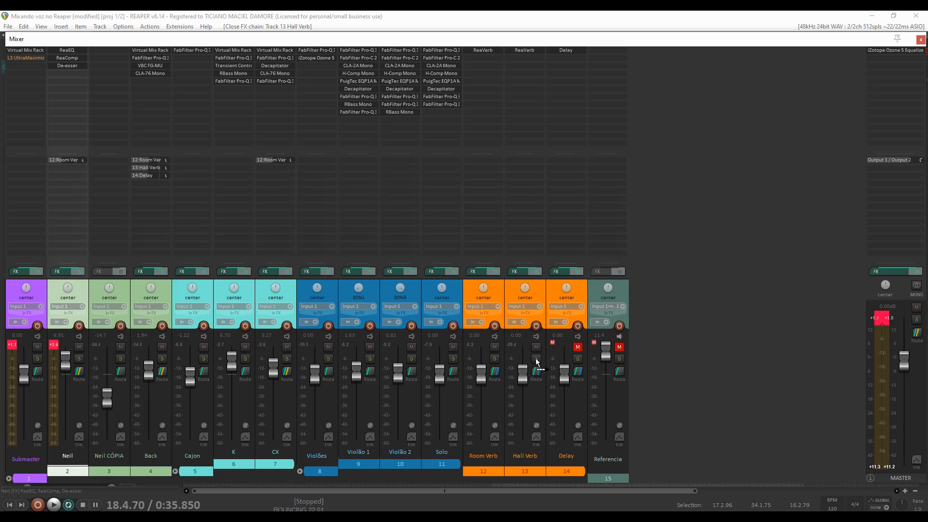
left_click_drag(537, 296, 538, 297)
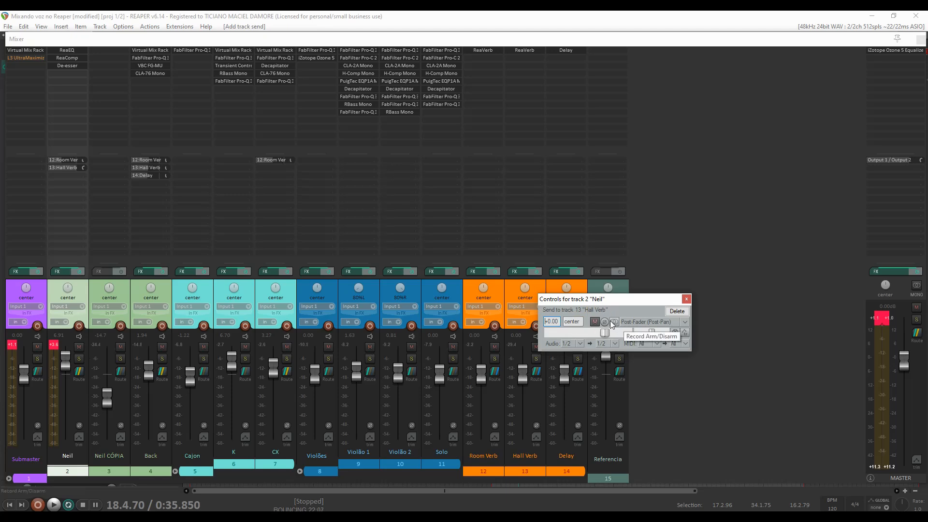
- Lower track 2's send to Hall Verb to -14.13 dB while the soloed vocal plays
key("space")
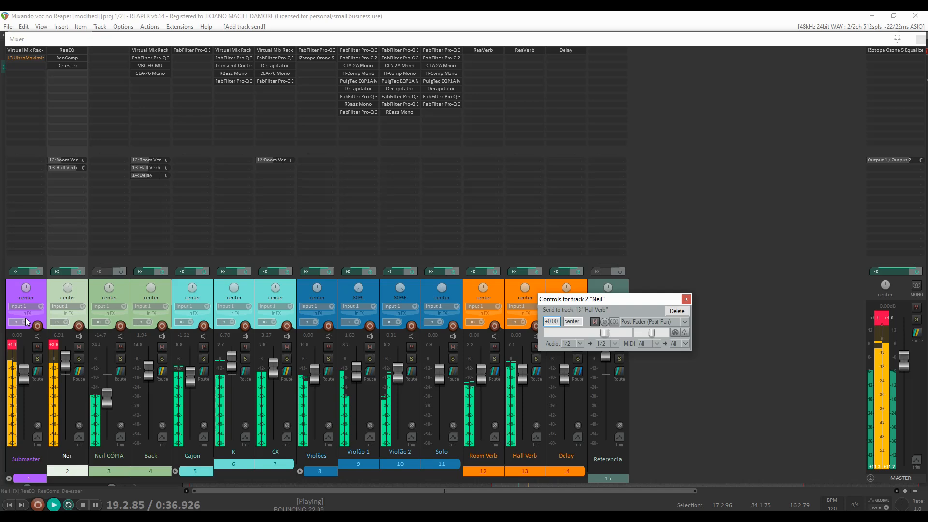
left_click(79, 358)
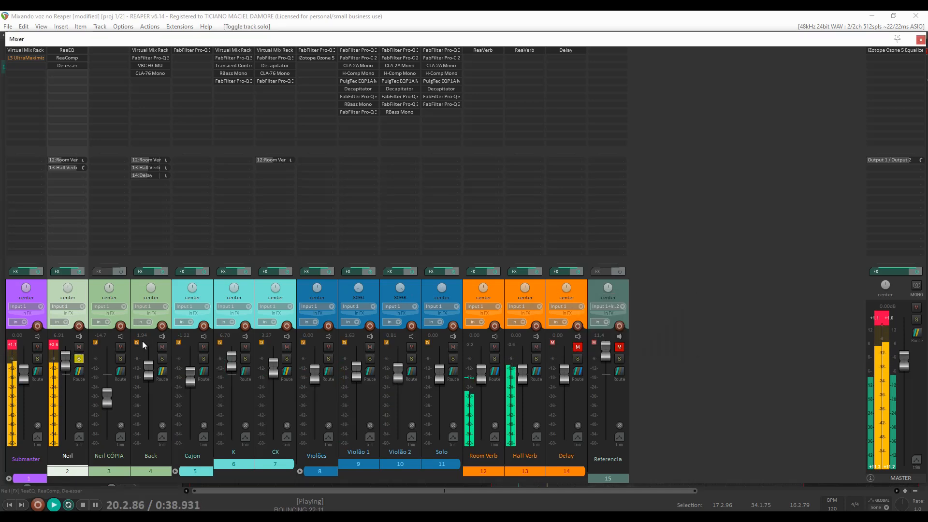
left_click(66, 166)
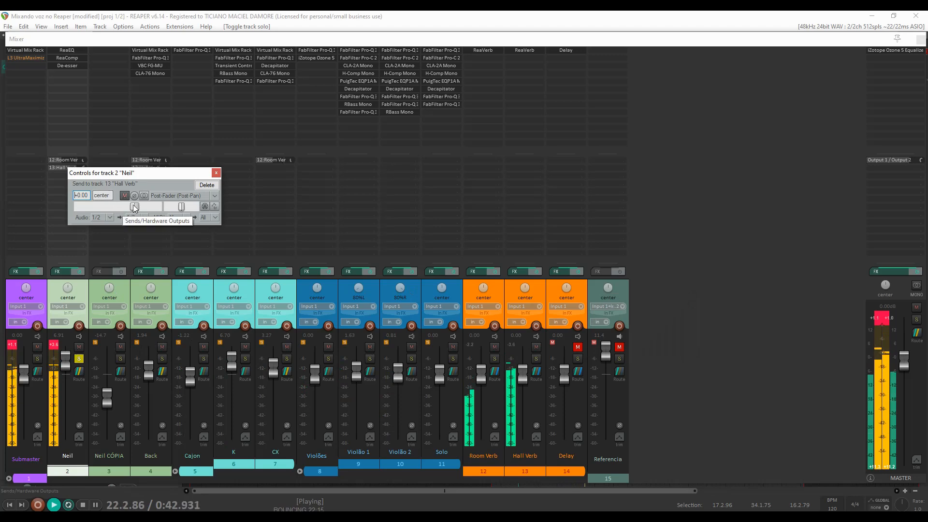
left_click_drag(132, 204, 88, 207)
left_click_drag(96, 208, 115, 207)
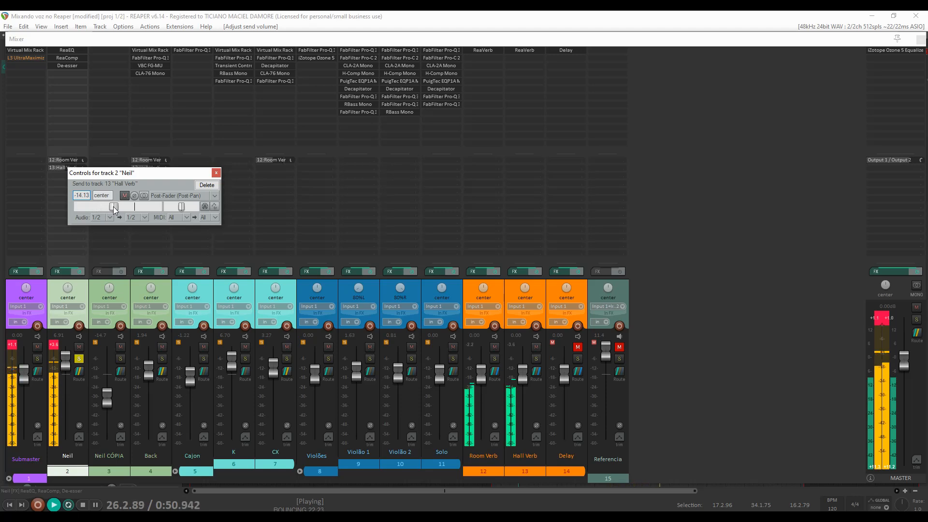
- Compare the soloed vocal with its Hall Verb send muted and unmuted, leaving the send active
left_click(124, 196)
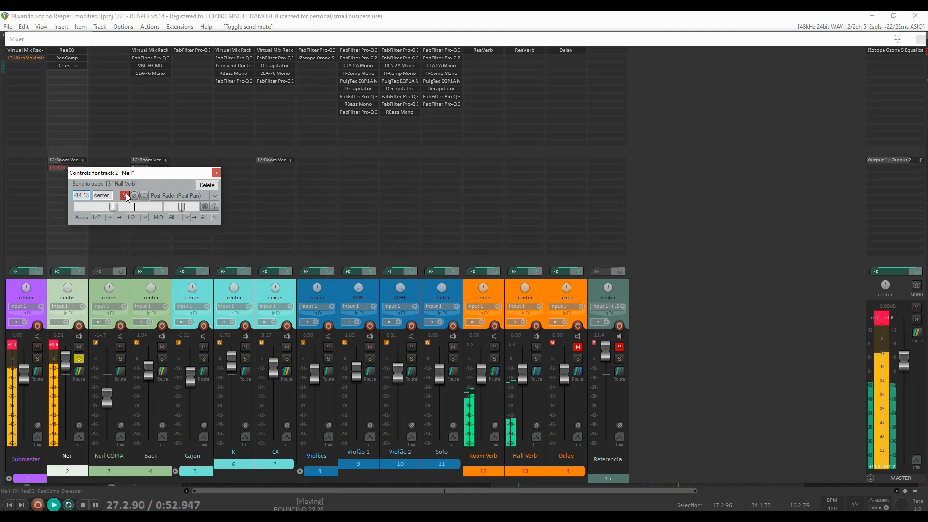
left_click(124, 195)
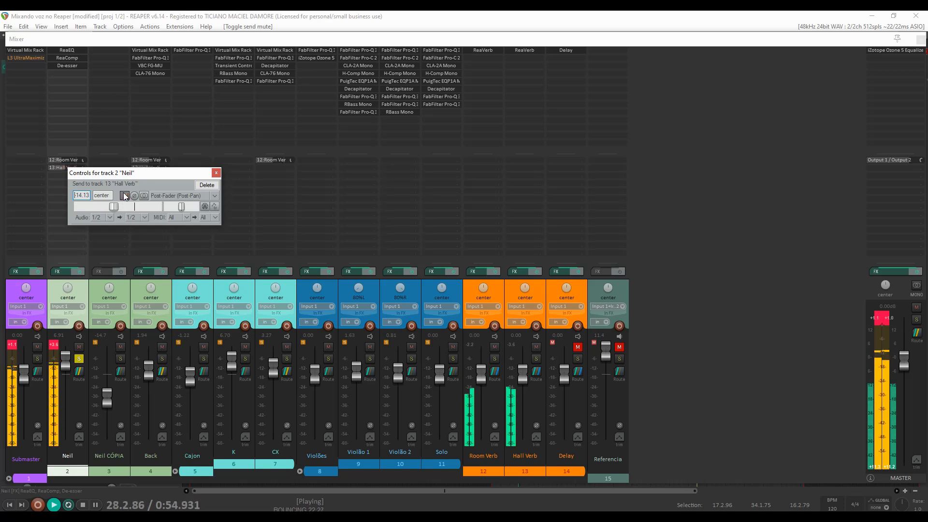
left_click(124, 194)
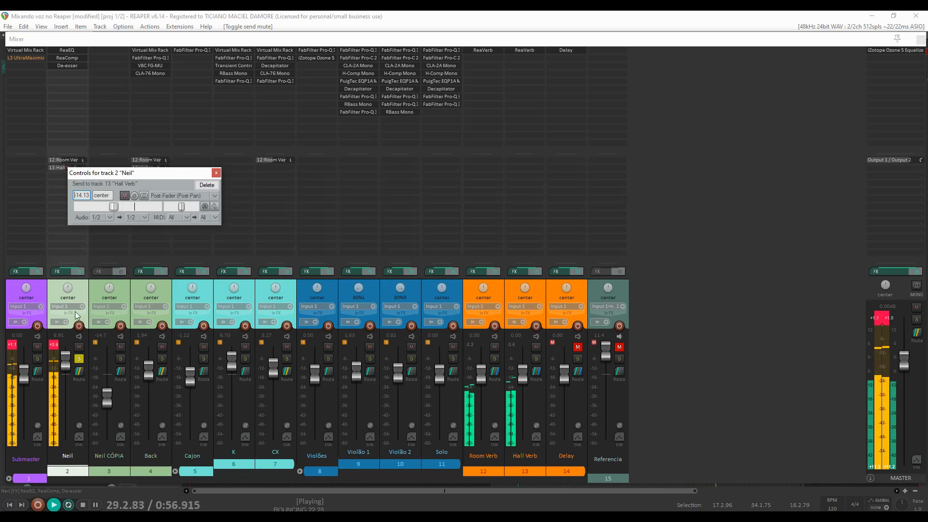
- Listen to the unsoloed vocal in the full mix, stop playback, and reset the peak indicators on track 2 and the Submaster
left_click(79, 360)
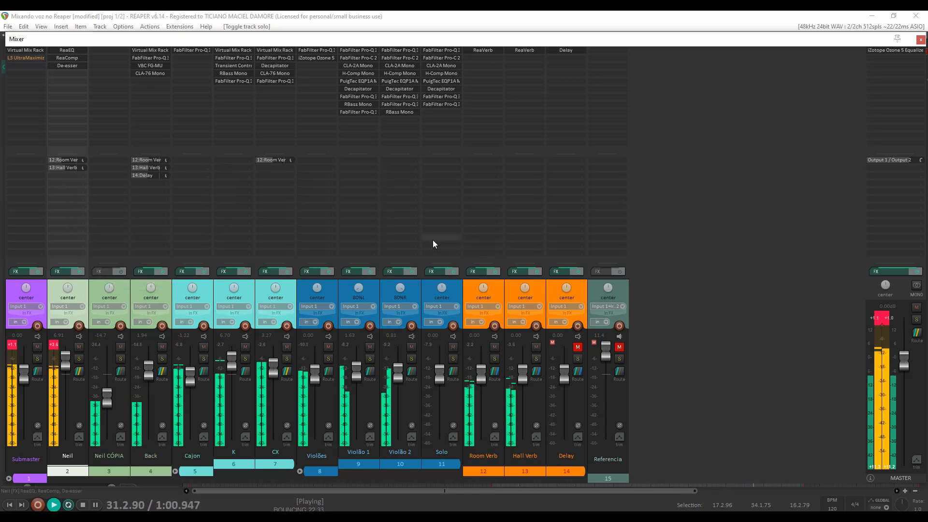
key("space")
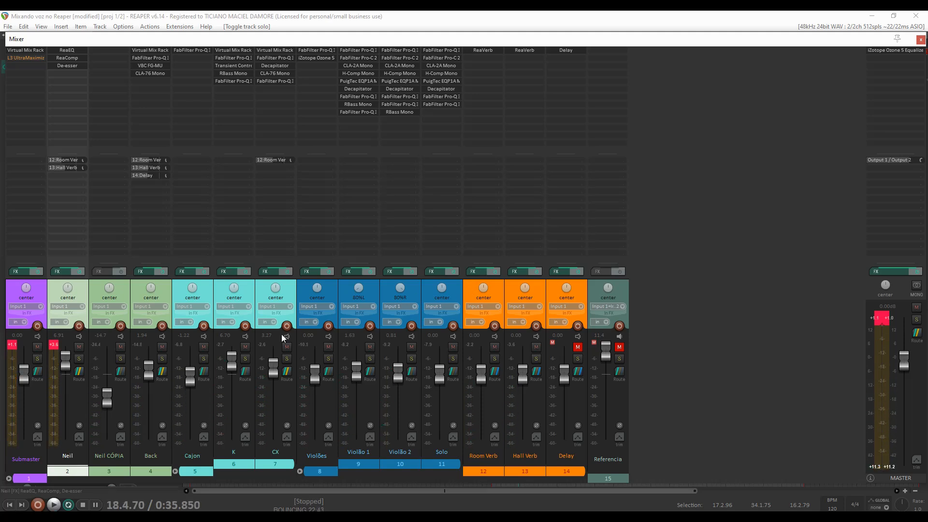
left_click(54, 344)
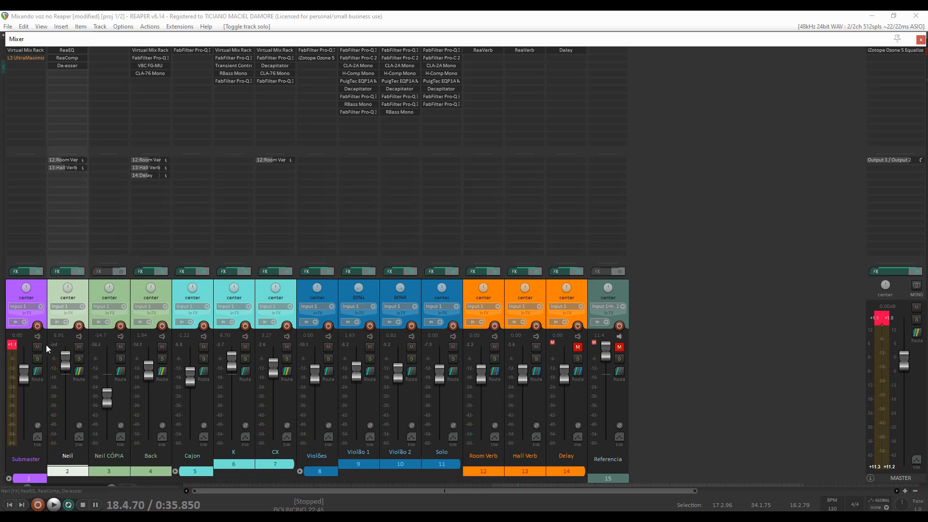
left_click(11, 346)
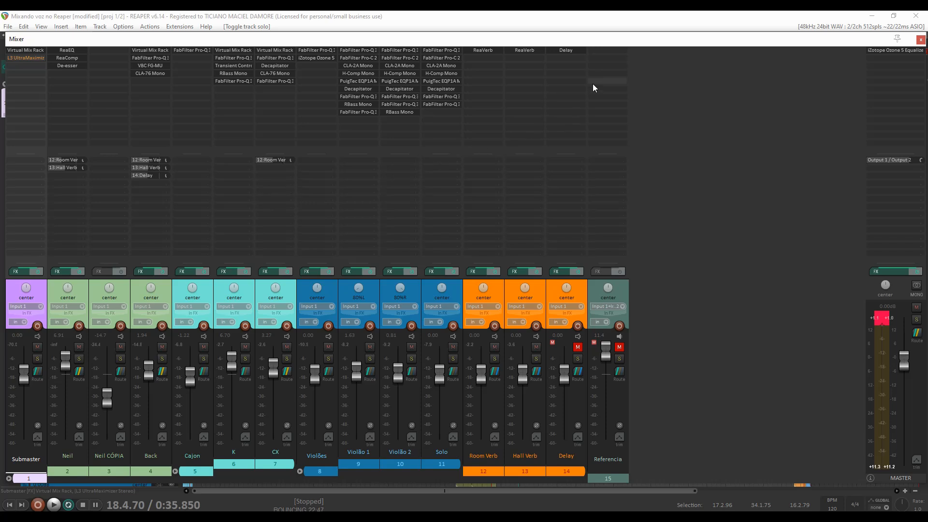
- Review the JS: Delay settings on track 14 "Delay", create a send to it from track 2, and unmute the Delay track
left_click(567, 51)
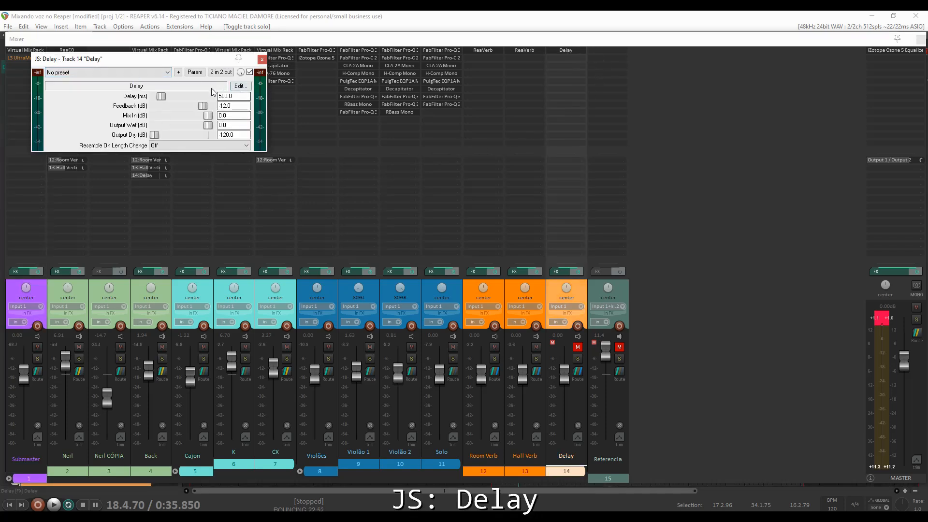
left_click(262, 59)
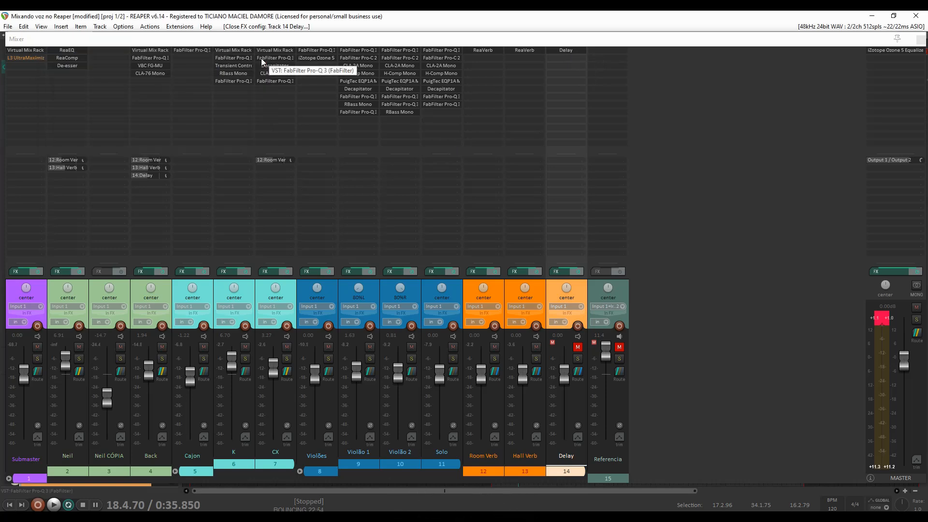
left_click(80, 373)
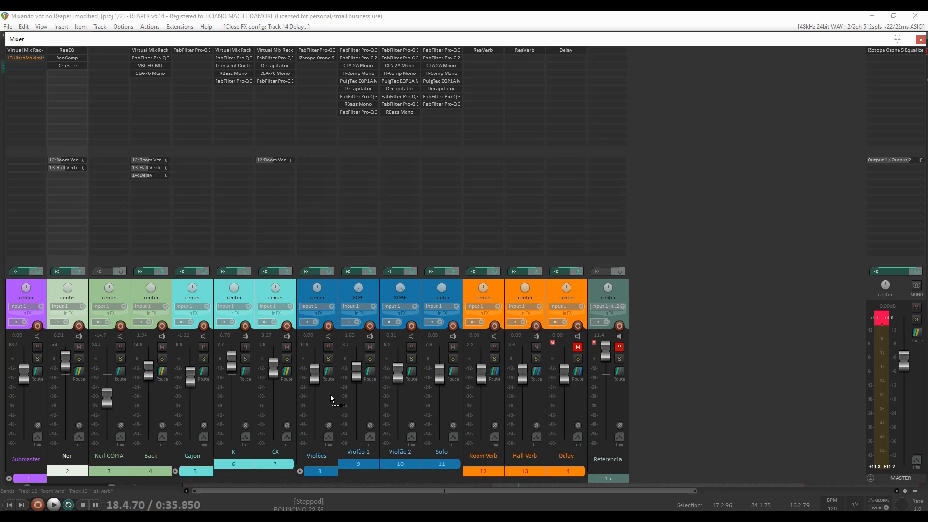
left_click_drag(583, 299, 581, 291)
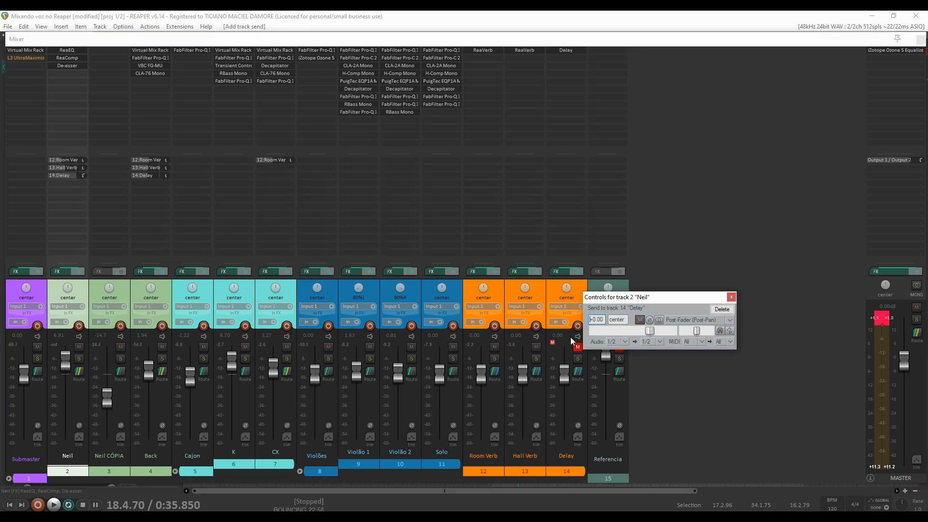
left_click(577, 347)
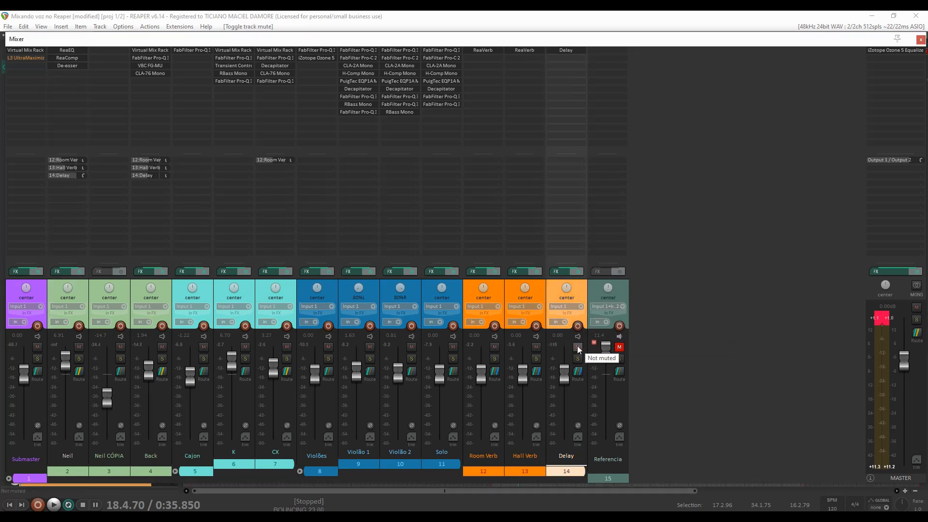
- Lower track 2's send to Delay to -16.54 dB while the soloed vocal plays, and stop playback
key("space")
left_click(80, 359)
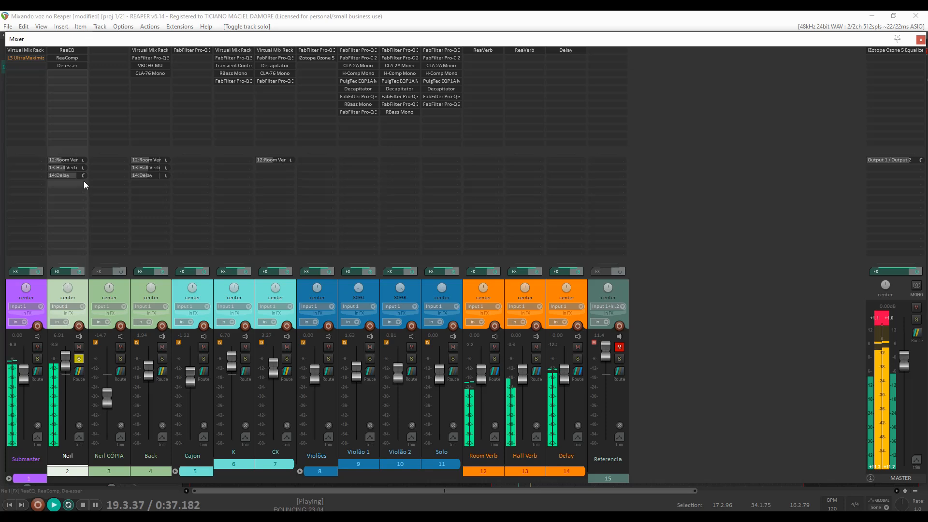
left_click(62, 176)
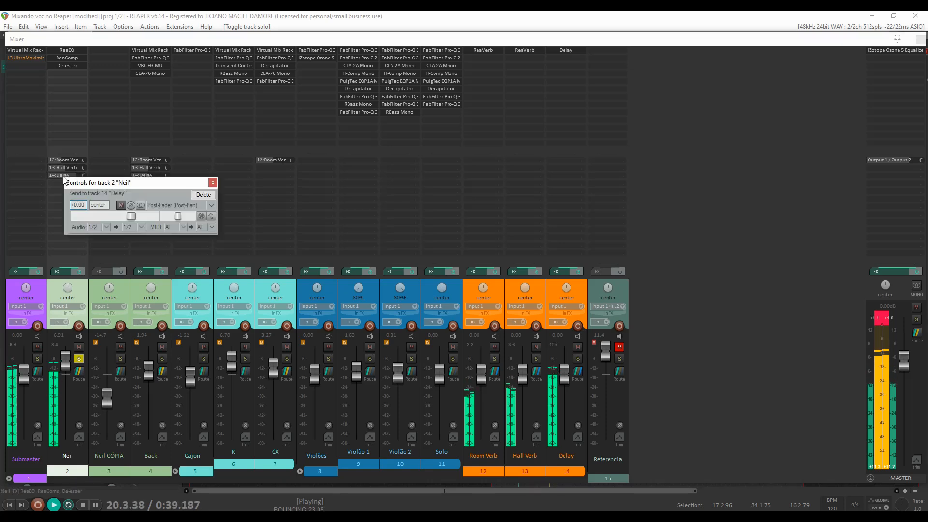
left_click_drag(131, 216, 107, 217)
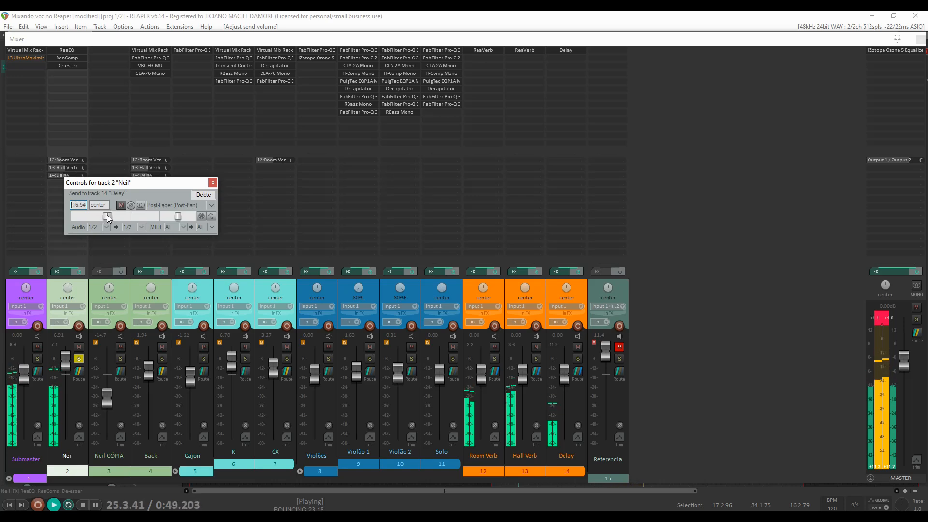
key("space")
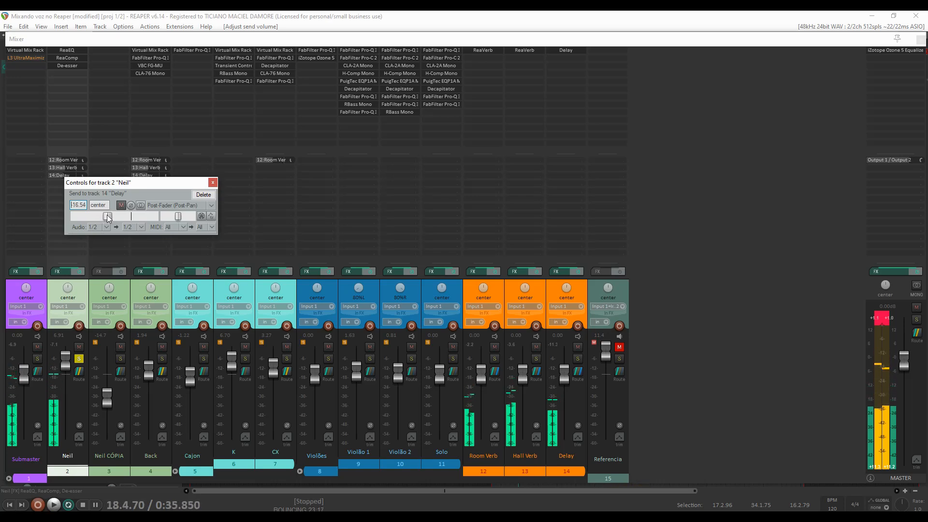
- Unsolo track 2 and listen to the vocal with reverb and delay sends in the full mix
left_click(79, 358)
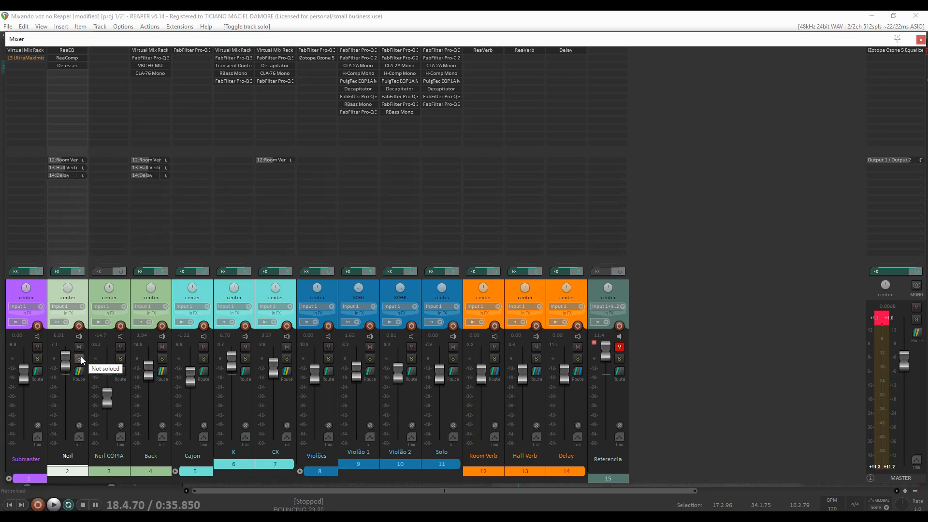
key("space")
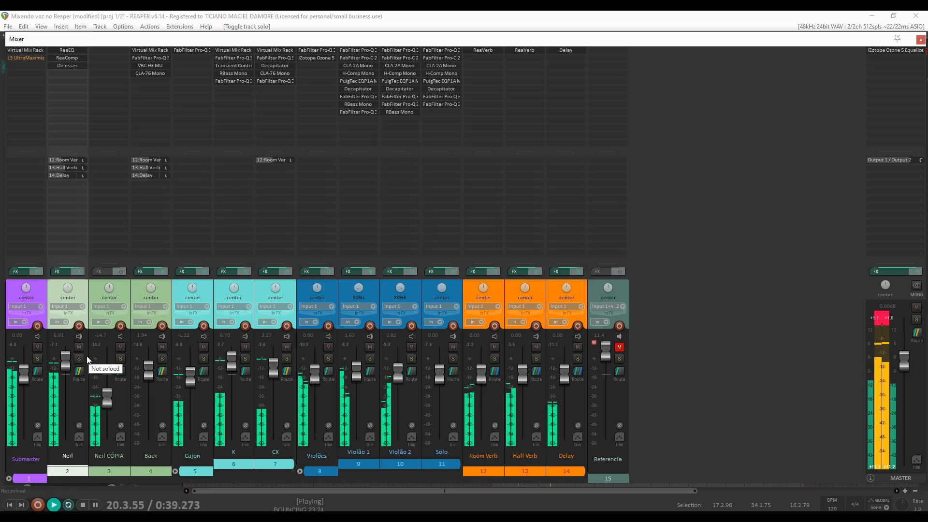
key("space")
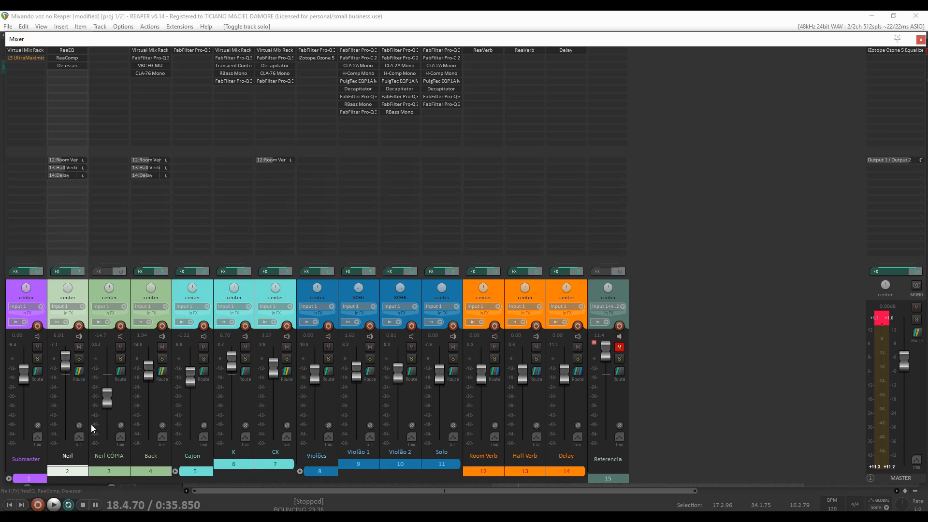
right_click(76, 467)
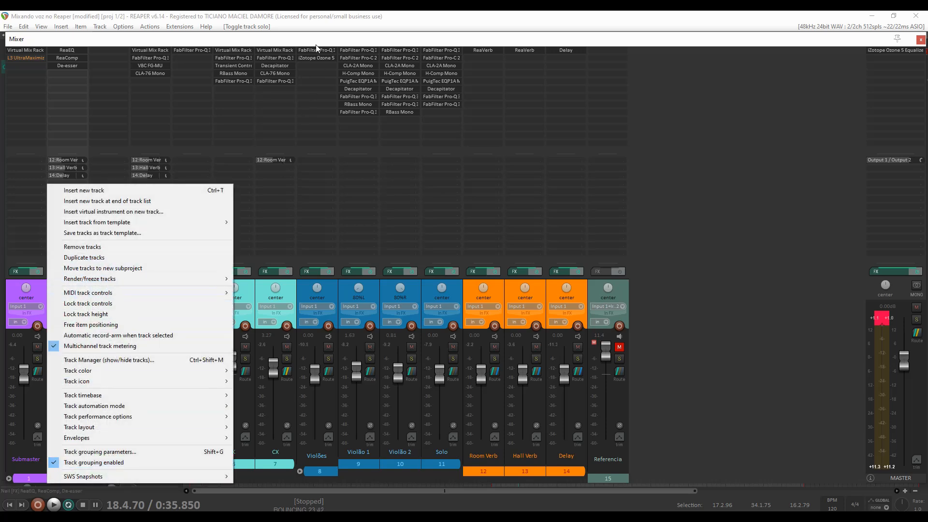
left_click(322, 18)
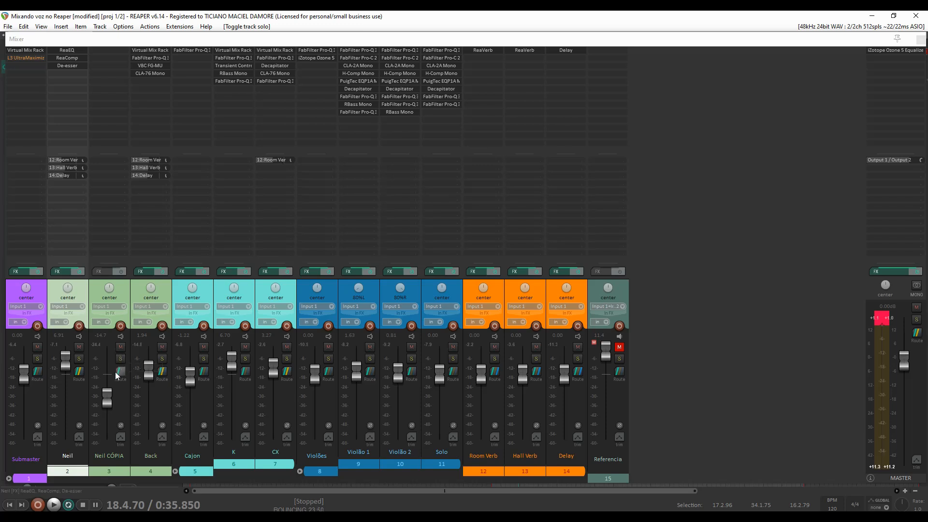
- Add the JS: Distortion effect to track 3, the copy of the lead vocal track
left_click(105, 271)
type("js dist")
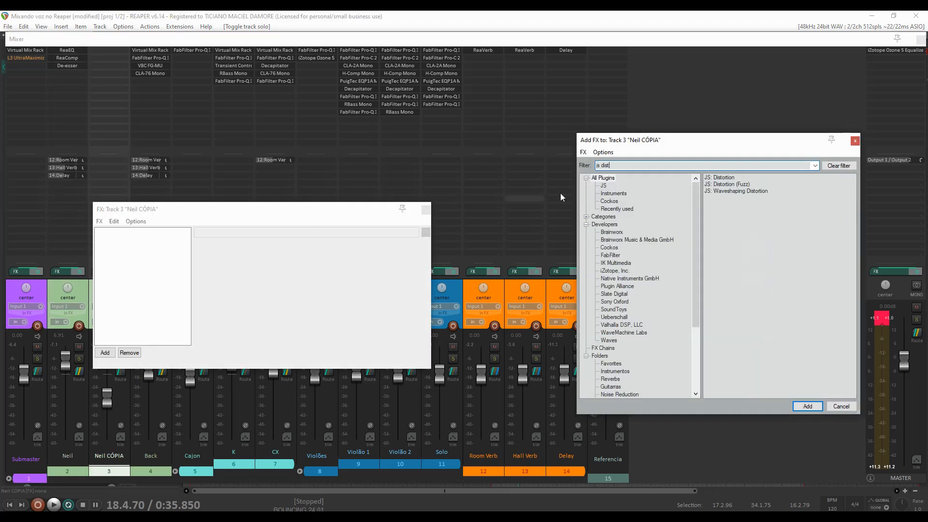
left_click(724, 178)
left_click(808, 406)
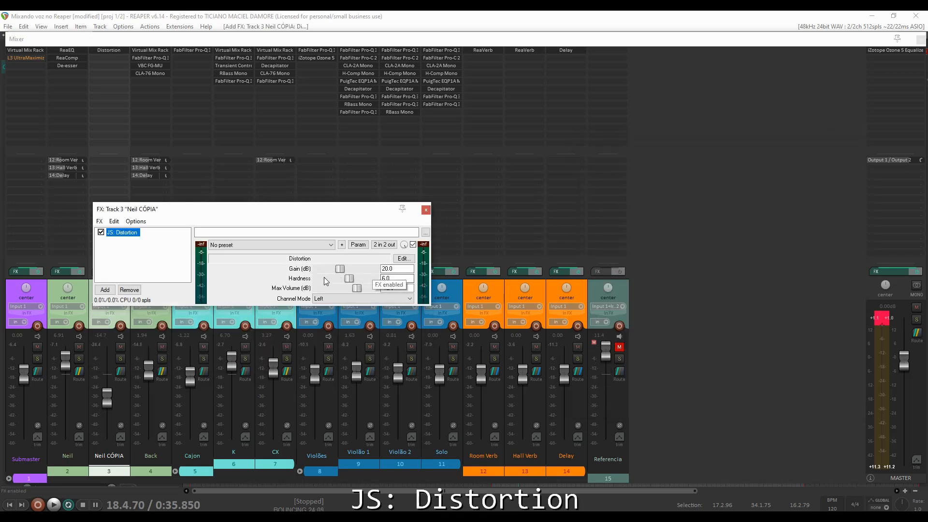
- Set the Distortion effect's channel mode on track 3 to Stereo, adjust its gain slider, and close the effects window
left_click(341, 299)
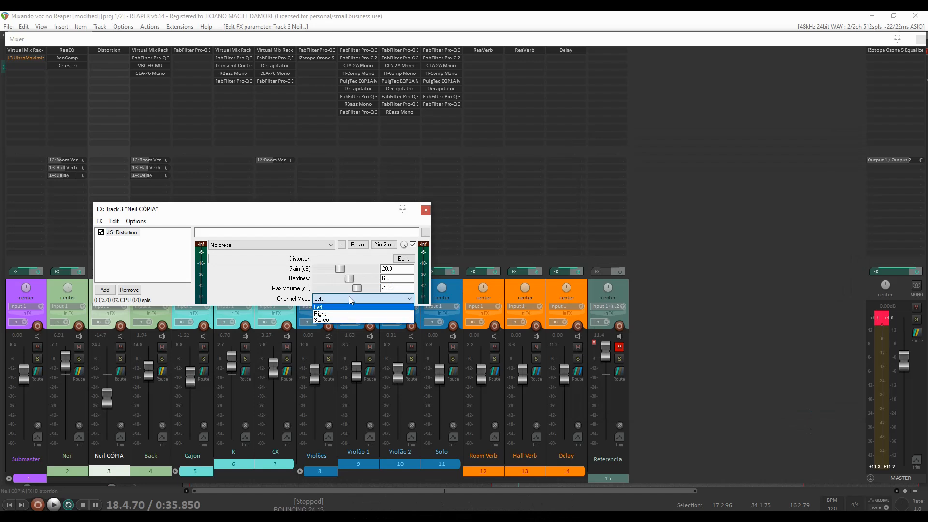
left_click(353, 320)
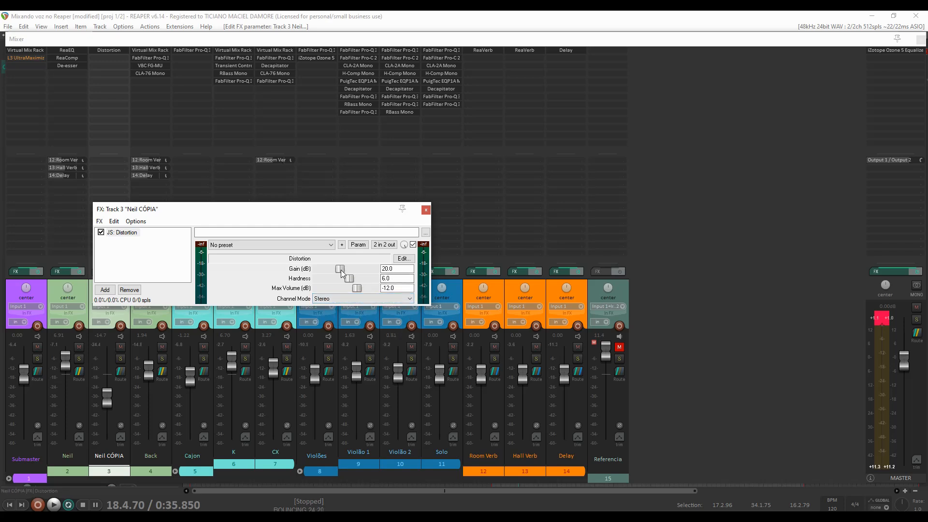
left_click_drag(335, 274, 337, 275)
left_click(426, 210)
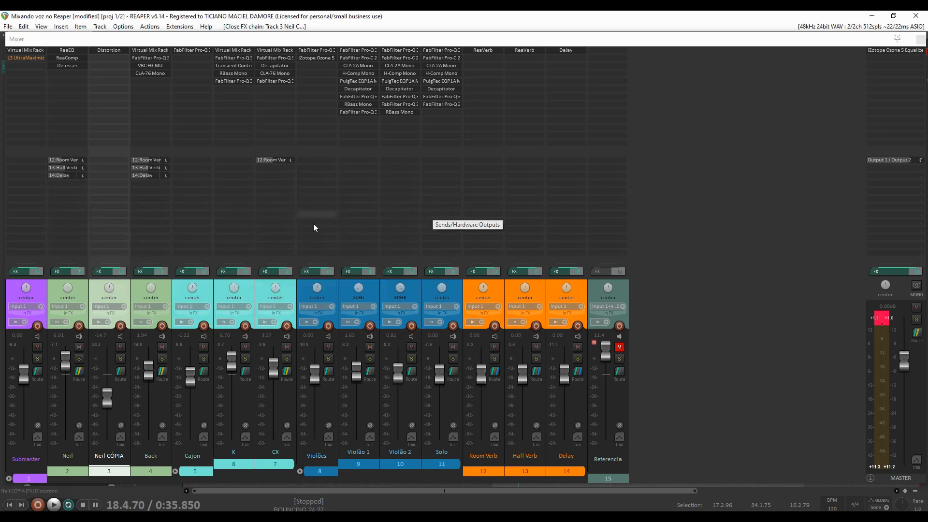
- Solo track 3 and compare its sound with the distortion bypassed and enabled during playback, and unsolo it
left_click(121, 359)
key("space")
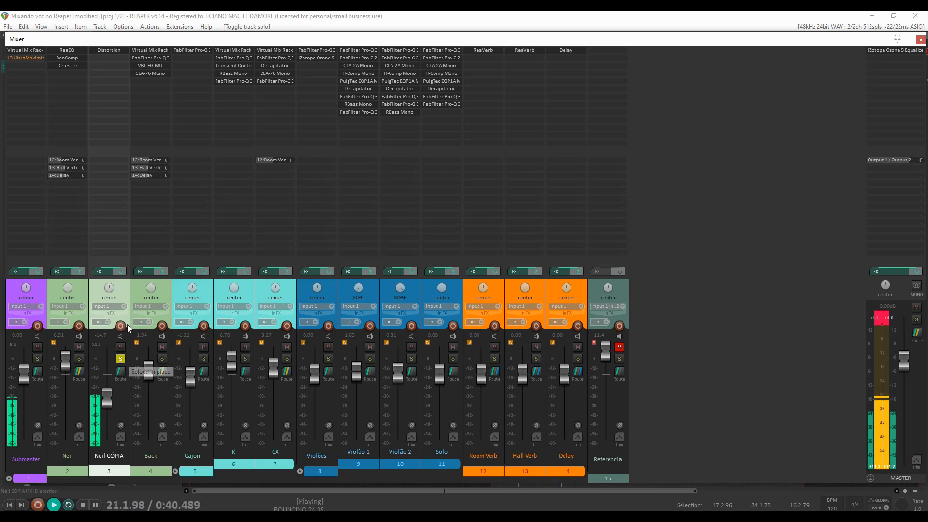
left_click(124, 273)
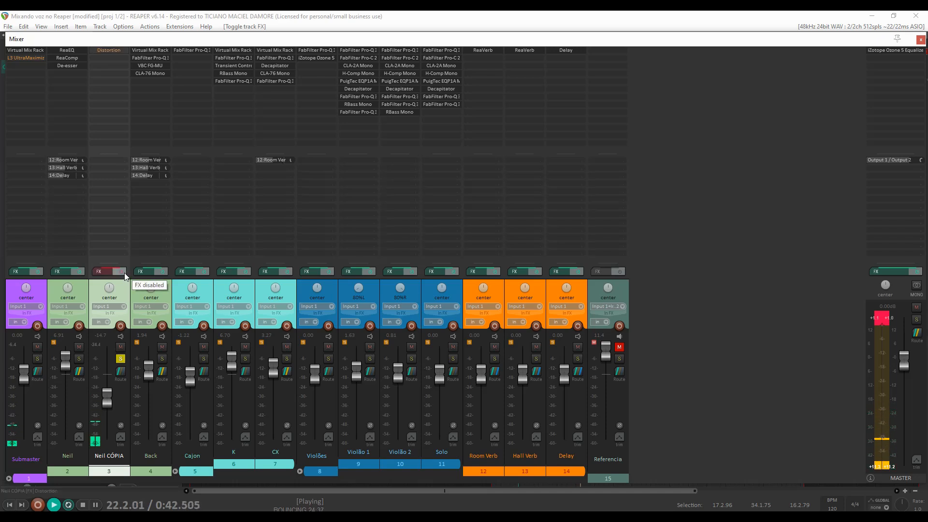
left_click(121, 273)
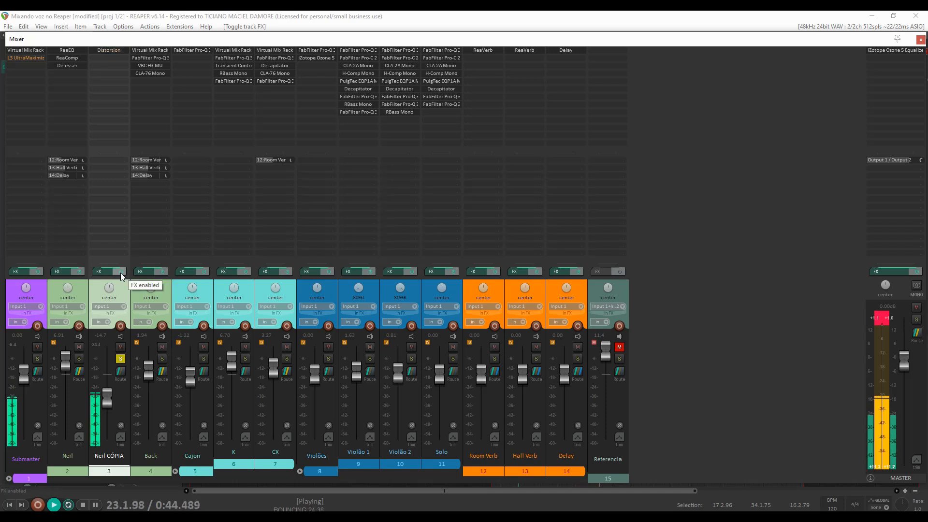
key("space")
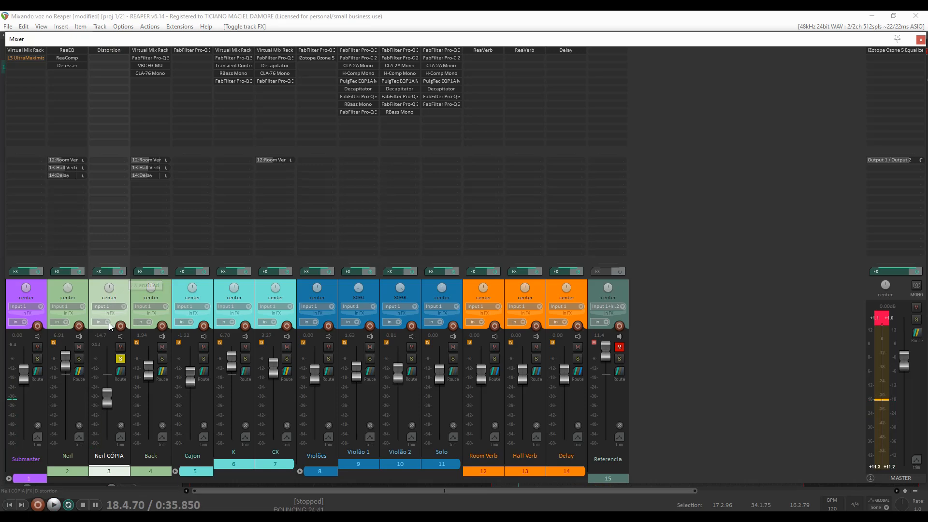
left_click(121, 359)
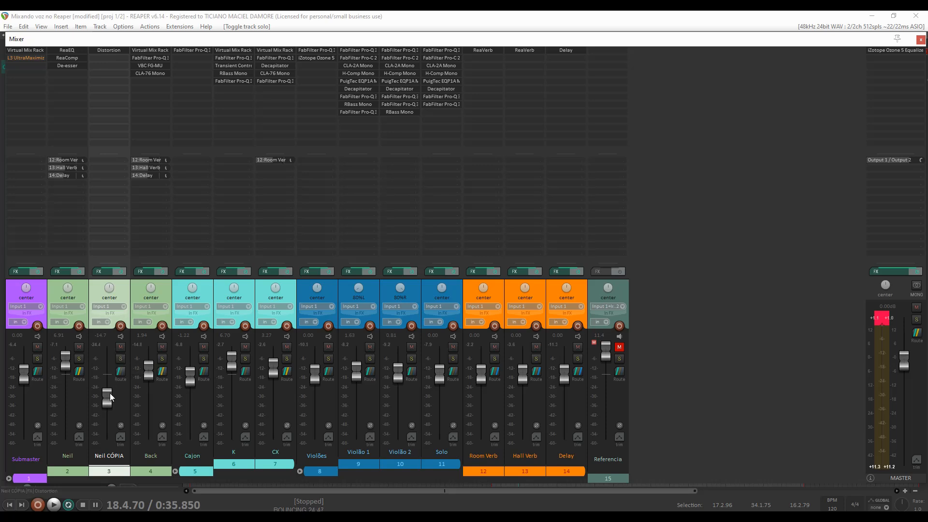
- Pull track 3's volume down to -inf and blend it into the playing mix at -12.0 dB
left_click_drag(108, 400, 103, 440)
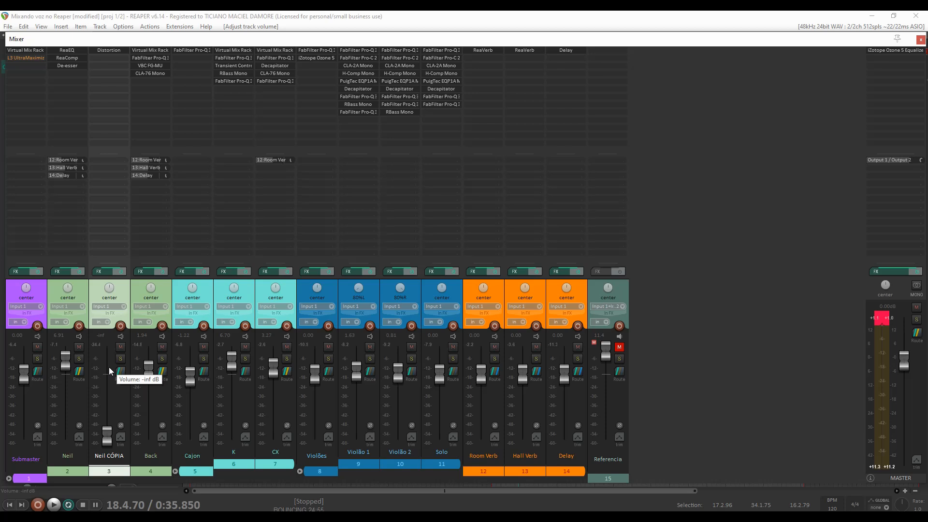
key("space")
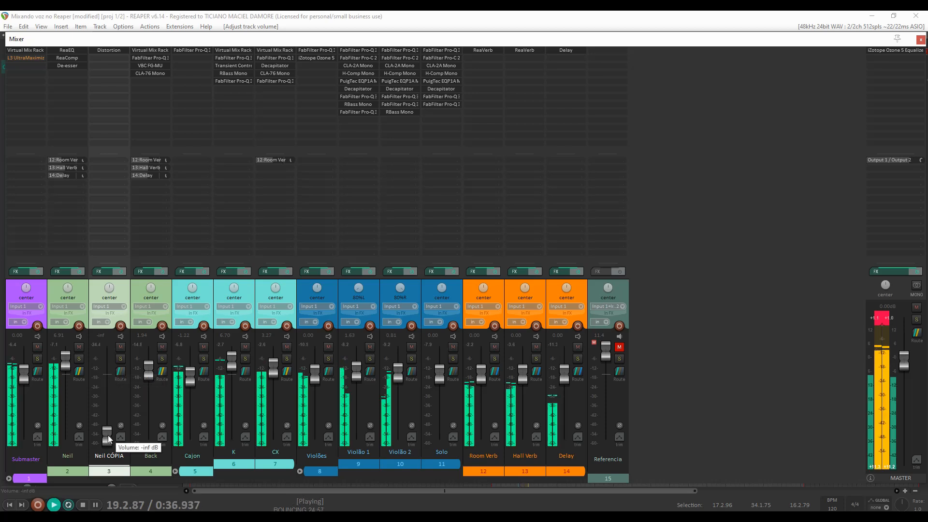
left_click_drag(108, 435, 112, 401)
key("space")
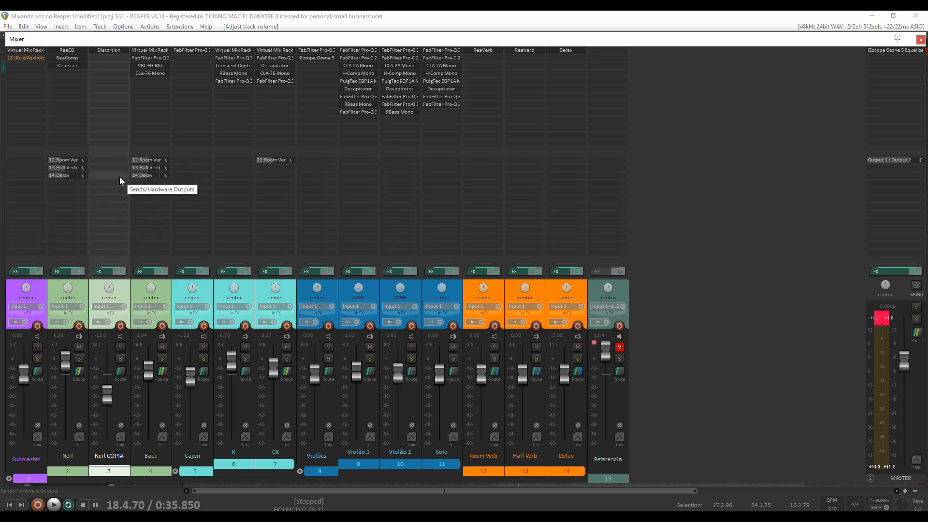
- Mute track 2's send to Delay and add Virtual Mix Rack as the first effect in track 2's chain
left_click(63, 176)
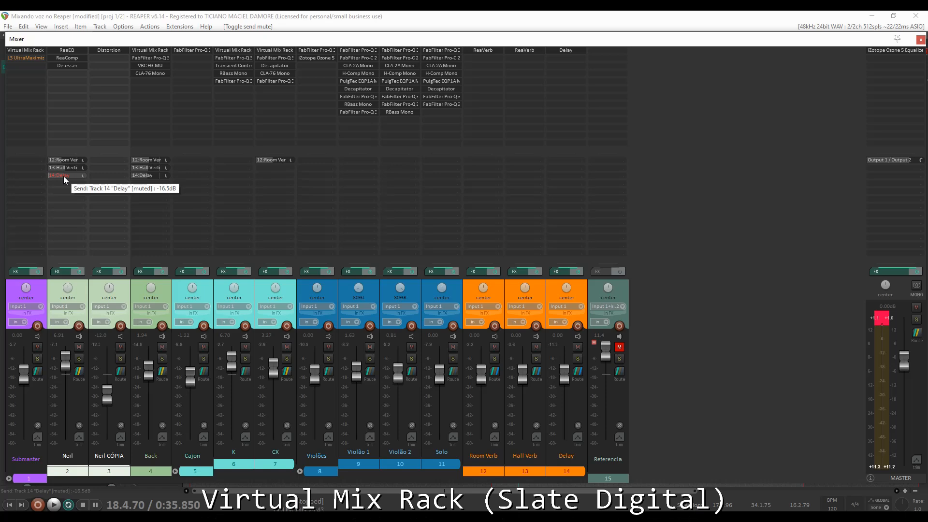
left_click(58, 273)
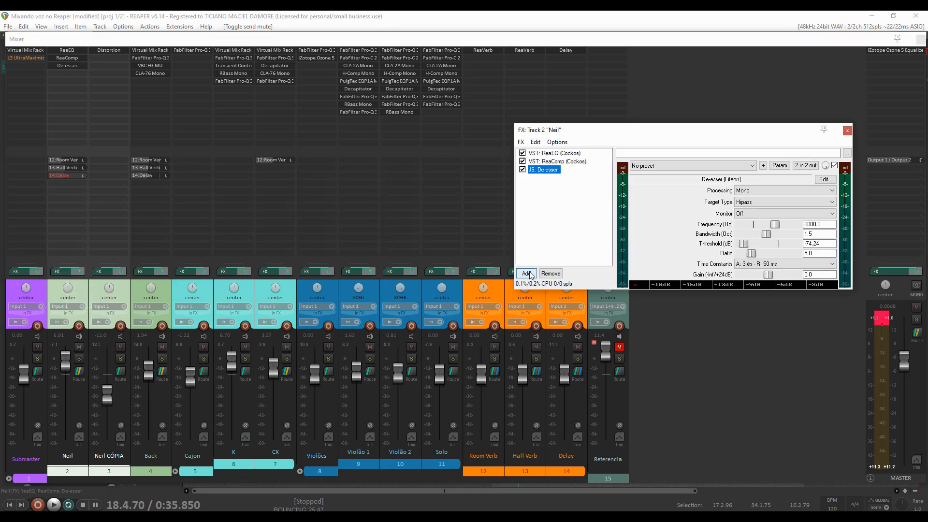
left_click(526, 274)
left_click(807, 406)
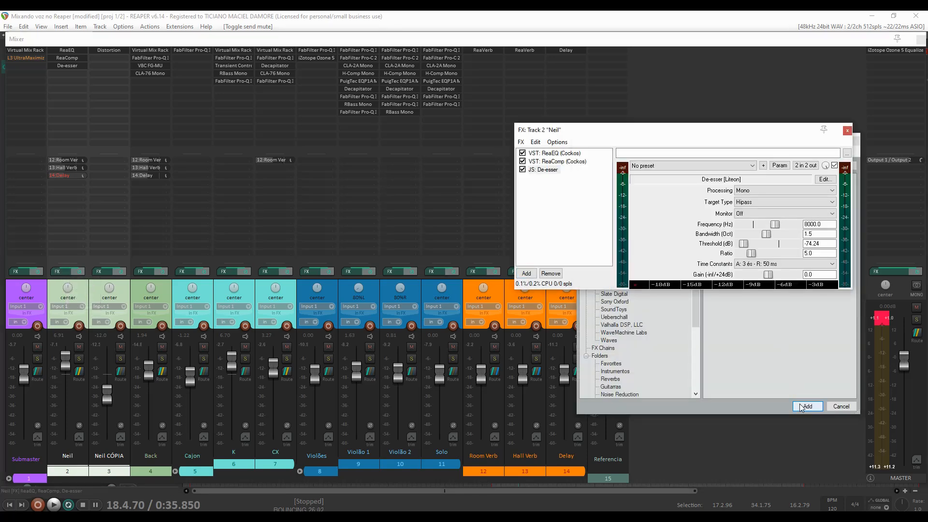
left_click(337, 179)
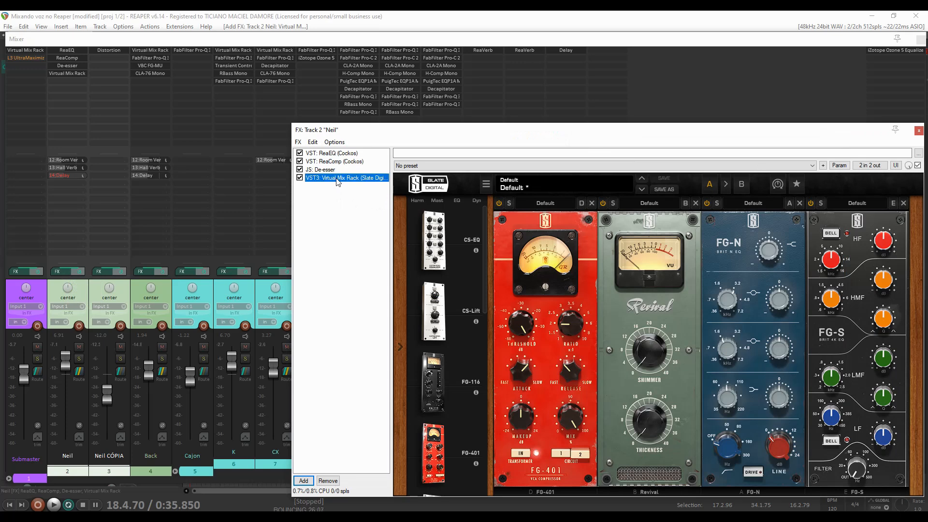
left_click_drag(337, 181, 345, 153)
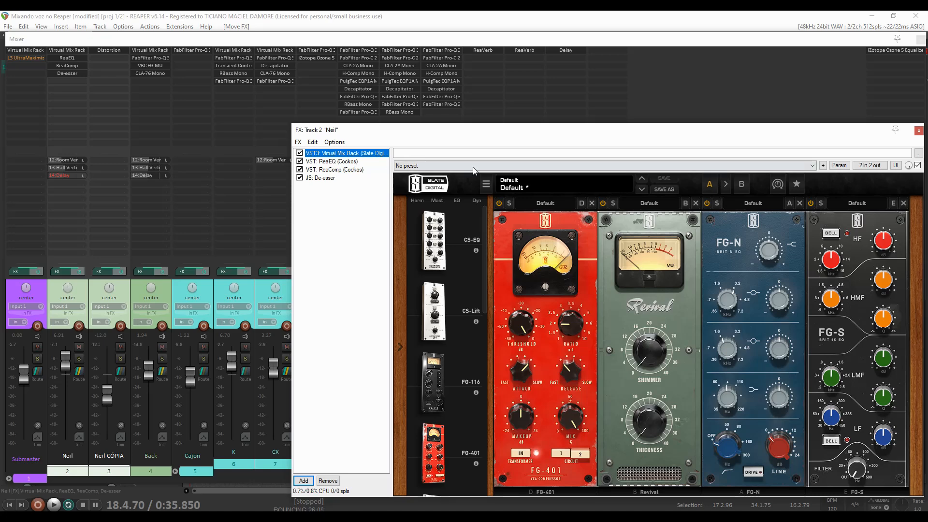
left_click_drag(538, 131, 400, 91)
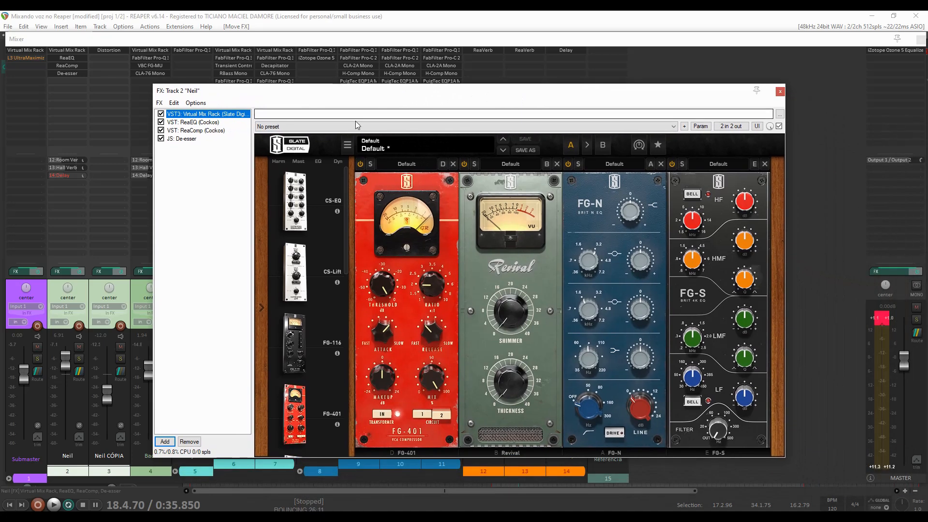
- Bypass ReaEQ and ReaComp on track 2 and remove the FG-401, Revival, FG-N and FG-S modules from Virtual Mix Rack
left_click(161, 122)
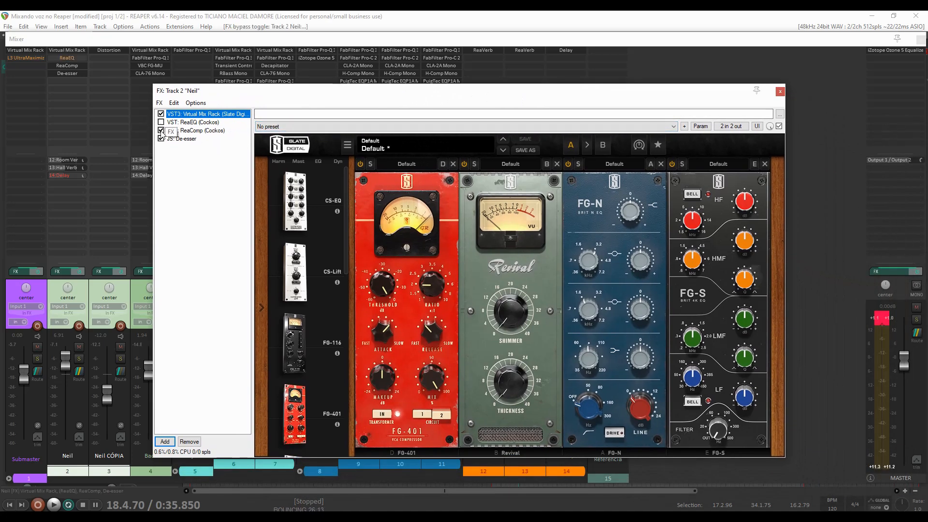
left_click(161, 131)
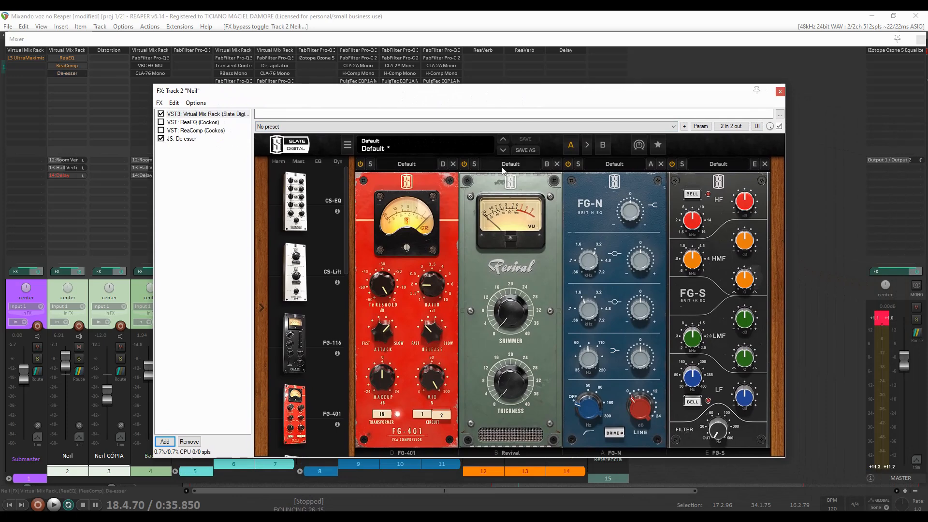
left_click(452, 164)
left_click(453, 164)
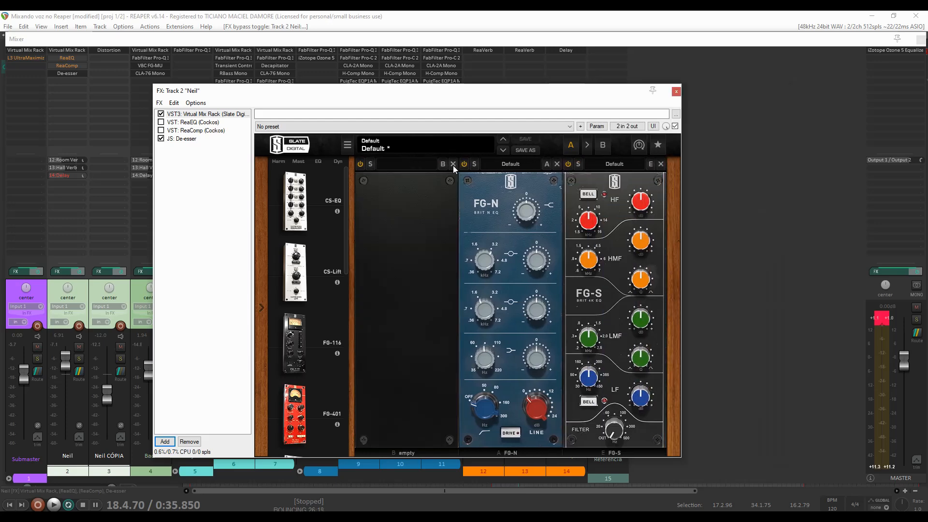
left_click(557, 165)
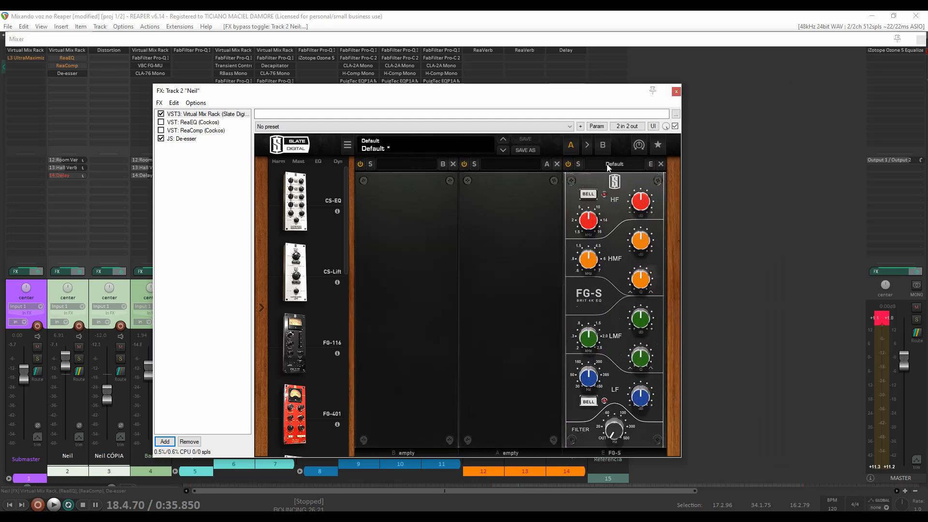
left_click(662, 164)
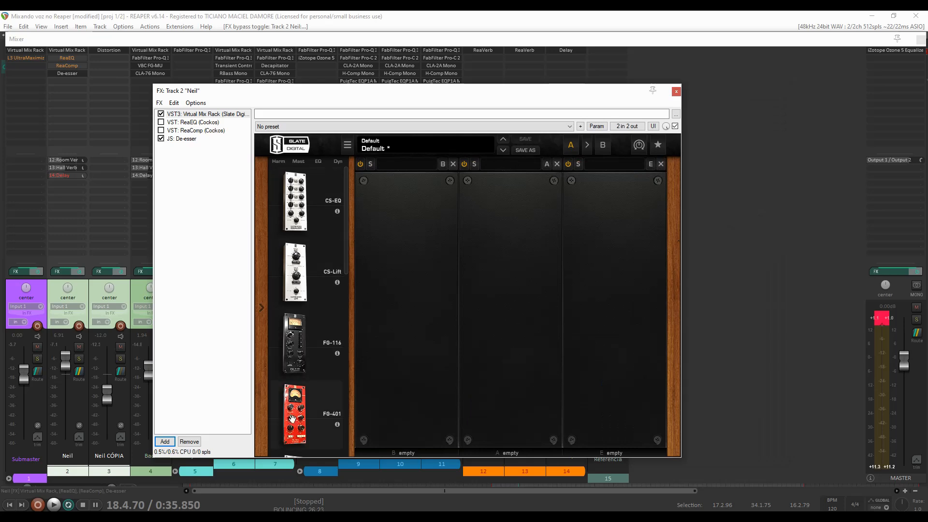
- Browse the rack's module categories, load the FG-116 compressor into the first slot, and apply its Vocals preset
left_click(301, 161)
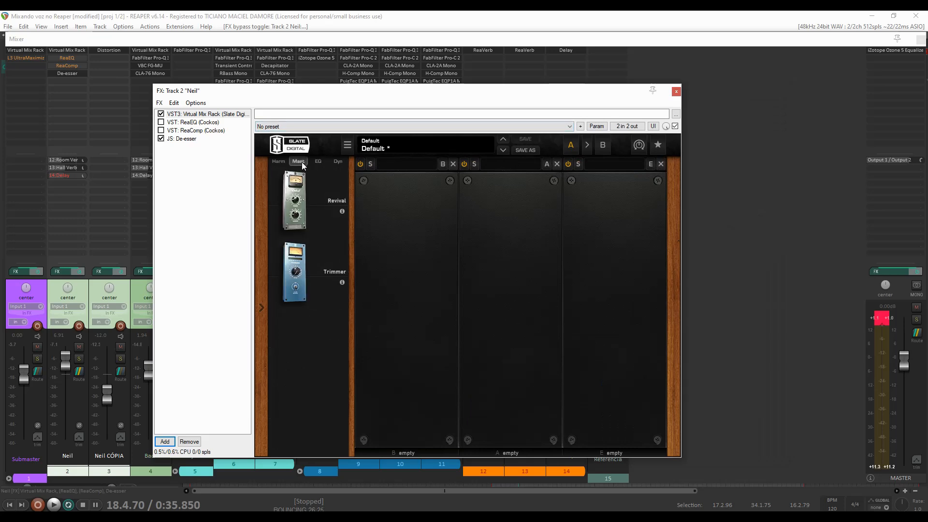
left_click(302, 162)
left_click(316, 161)
left_click(337, 161)
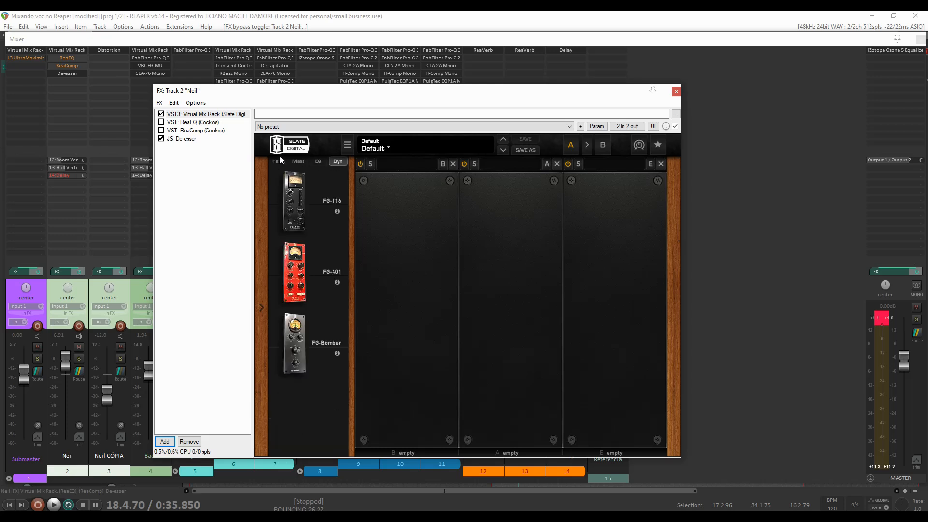
left_click(280, 161)
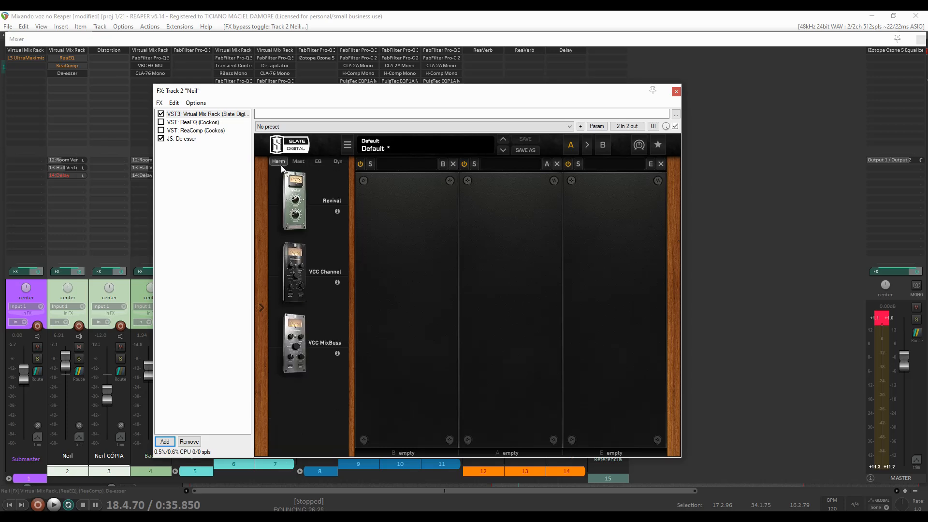
left_click(294, 161)
left_click(336, 162)
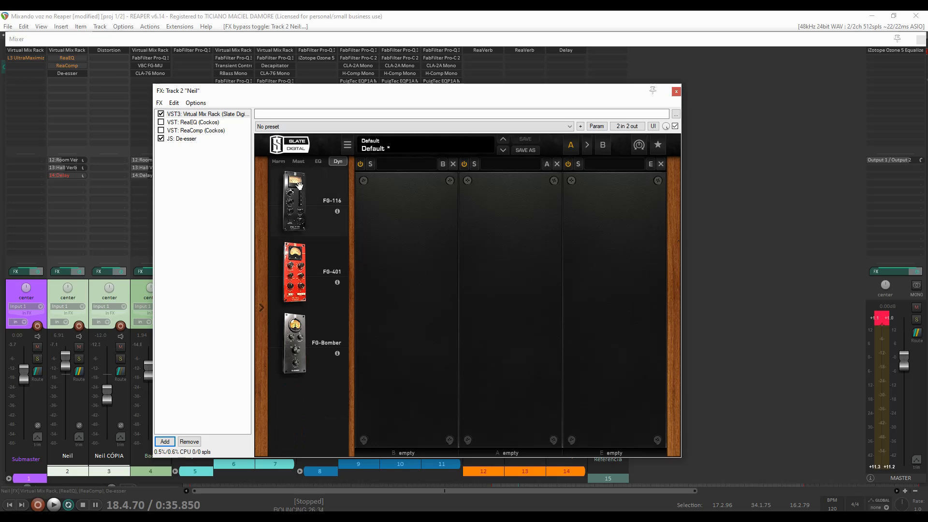
left_click_drag(300, 186, 397, 249)
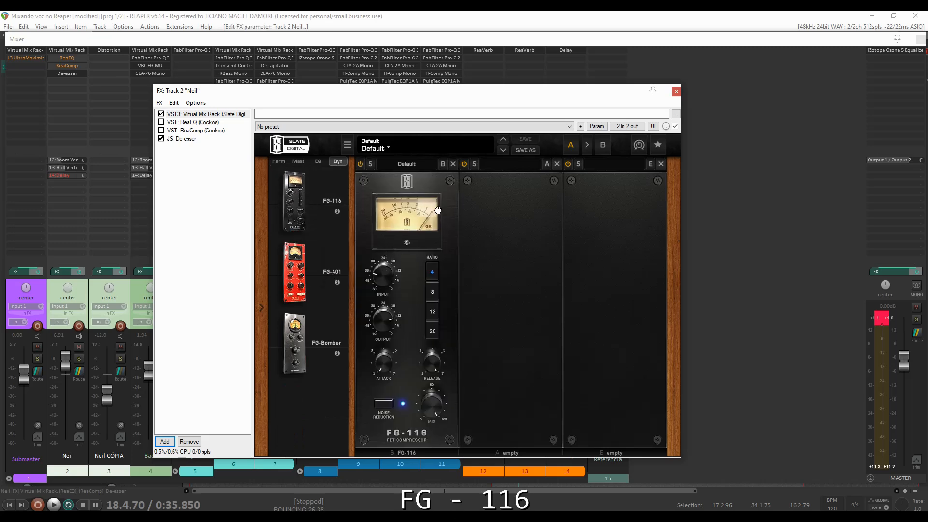
left_click(422, 164)
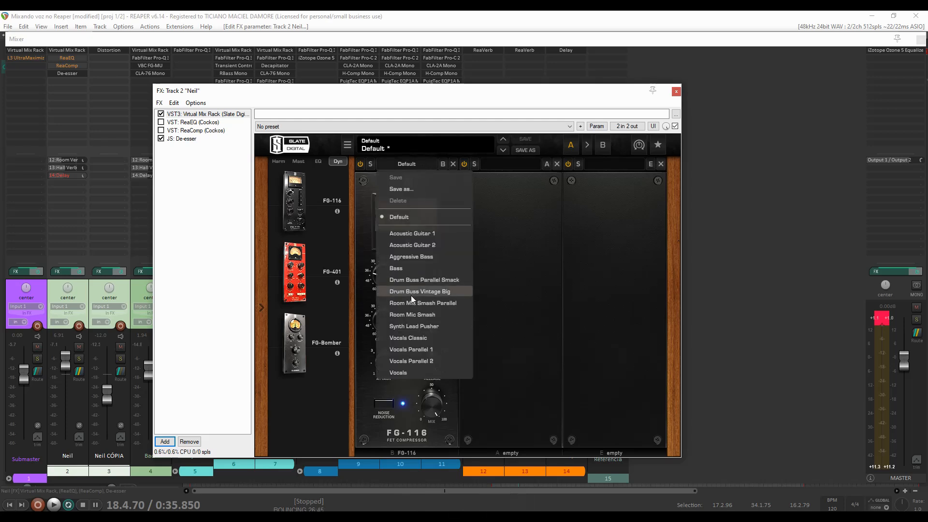
left_click(416, 375)
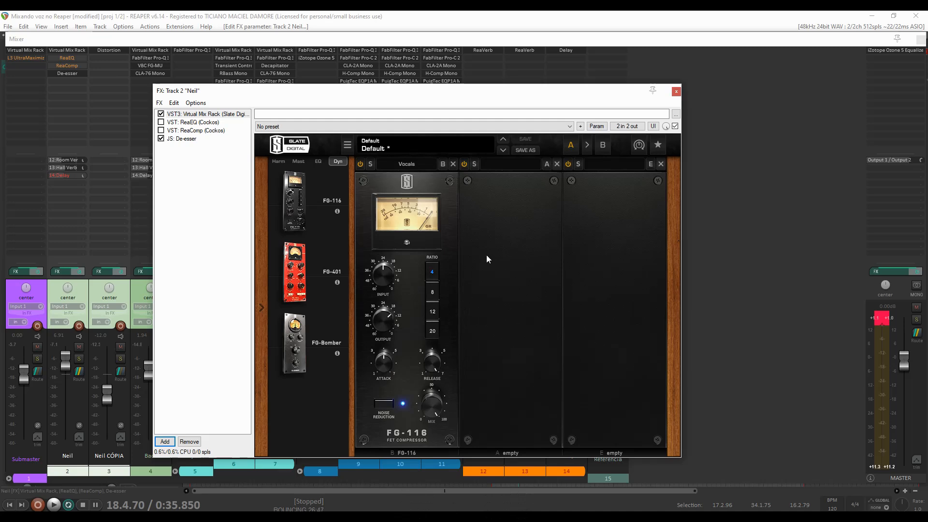
- Bypass track 2's De-esser and compare the playing mix with Virtual Mix Rack off and on, leaving it enabled
left_click(161, 139)
left_click(178, 114)
key("space")
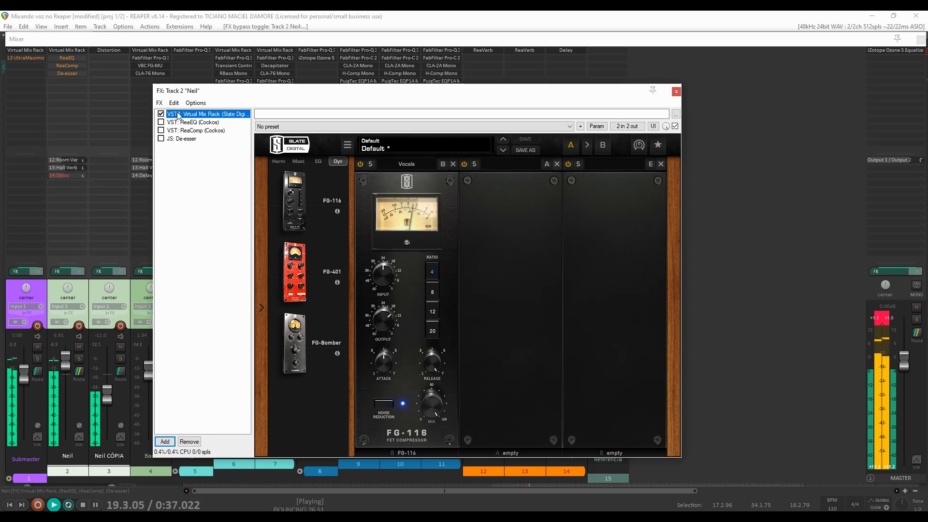
left_click(163, 115)
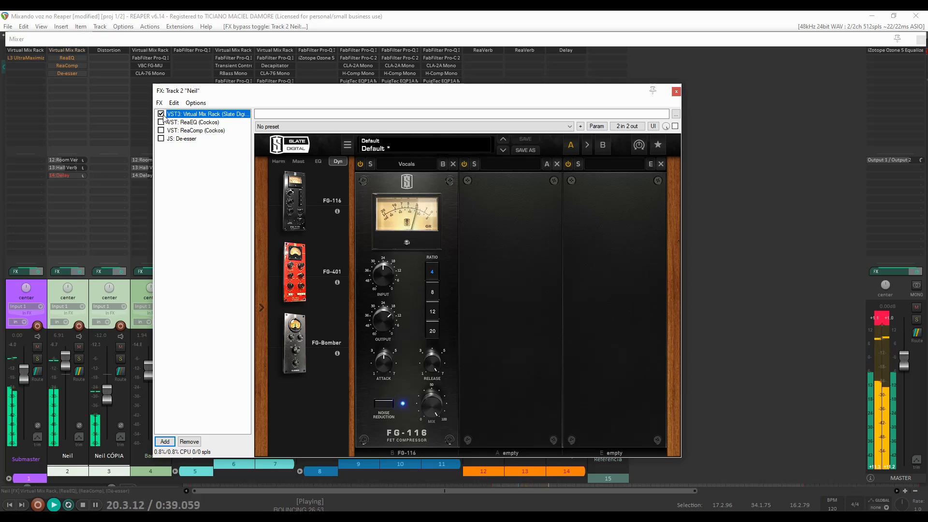
left_click(162, 115)
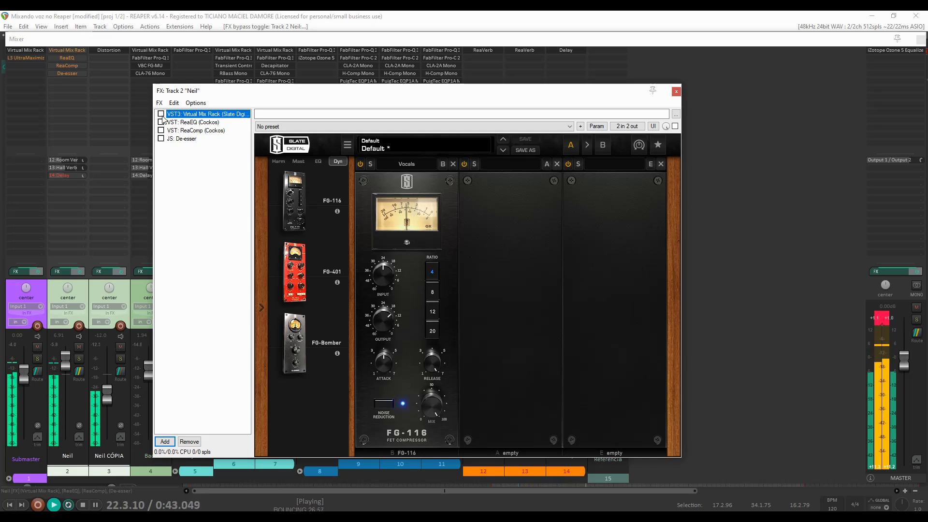
left_click(161, 115)
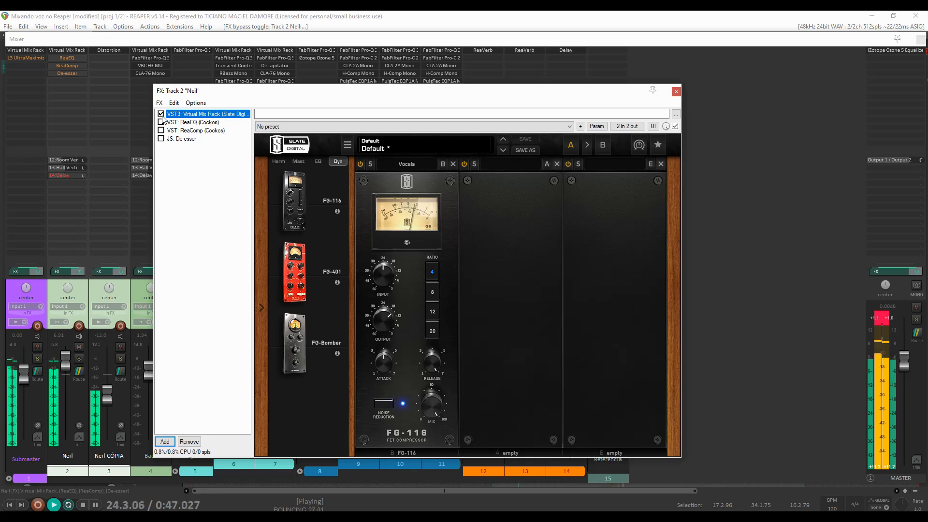
key("space")
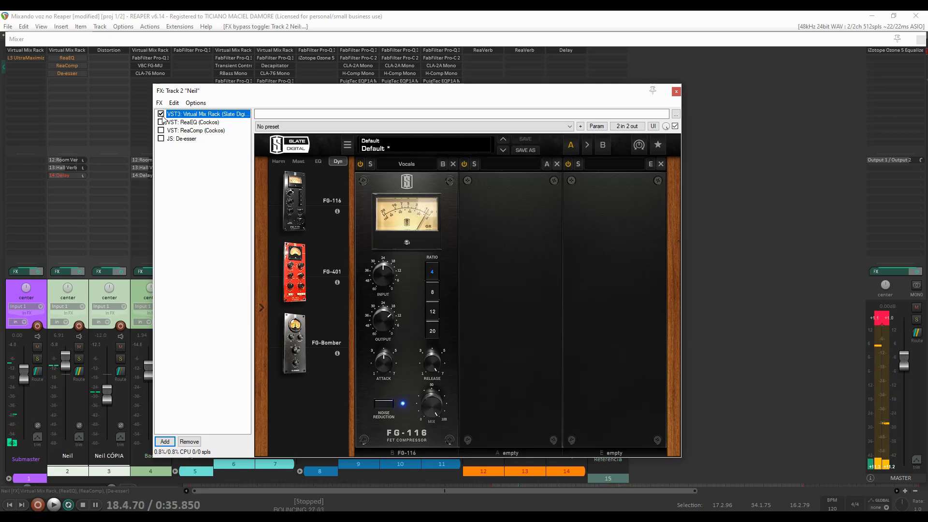
key("Escape")
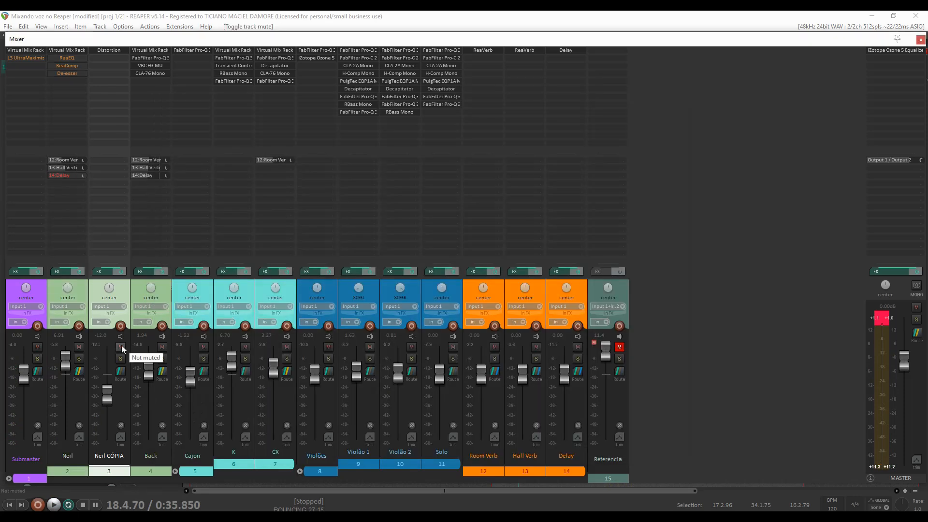
- Mute the duplicate vocal track 3 and load the FG-Bomber module into the second slot of track 2's Virtual Mix Rack
left_click(120, 347)
left_click(78, 51)
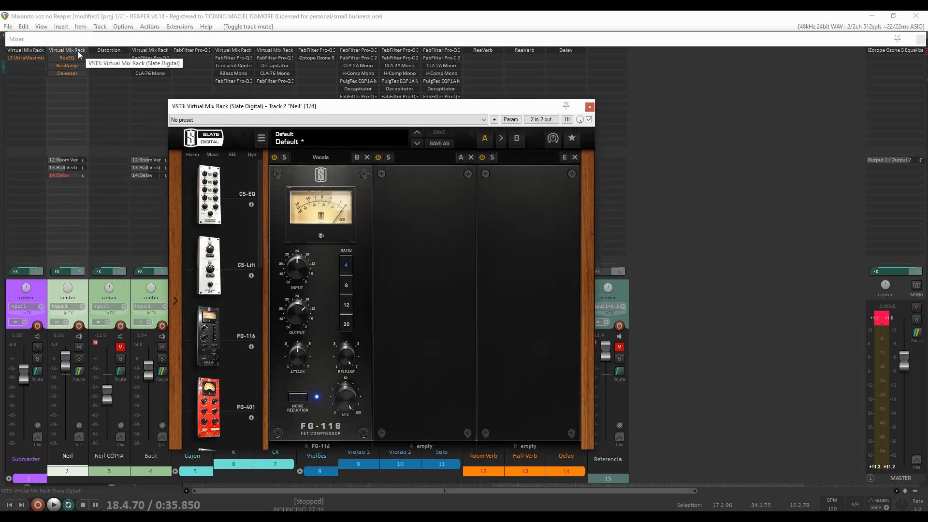
left_click(212, 154)
left_click(193, 155)
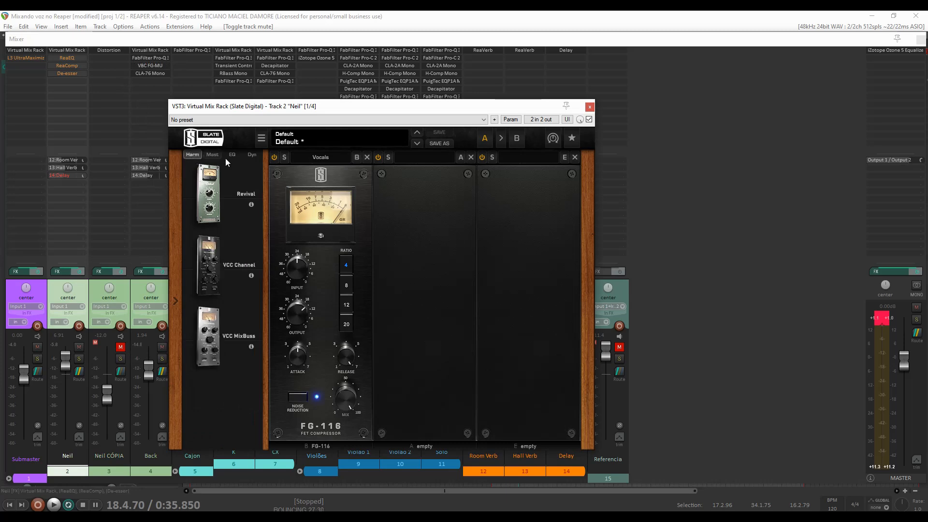
left_click(252, 155)
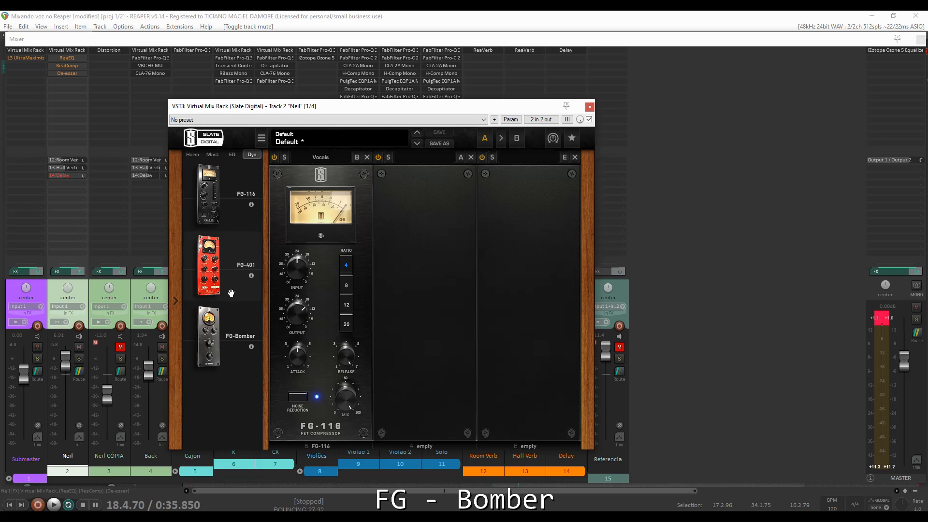
left_click_drag(216, 334, 445, 271)
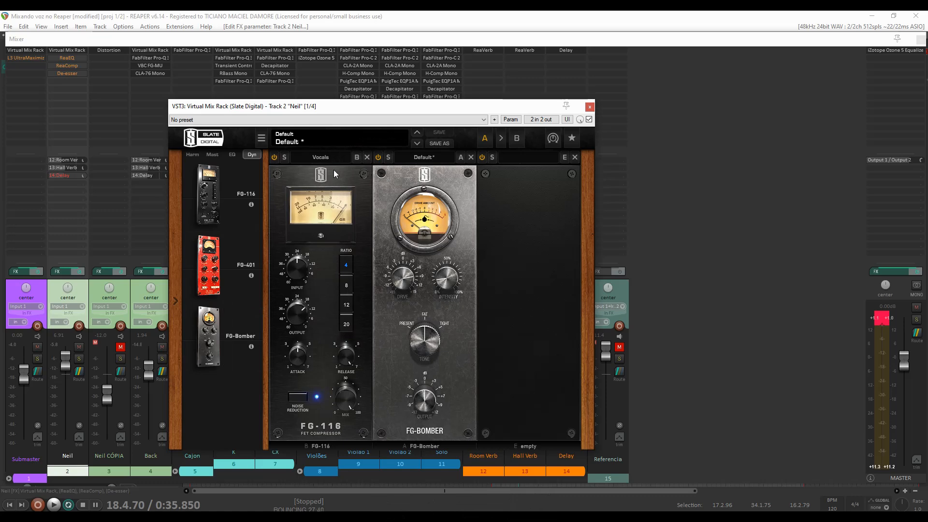
- Bypass the FG-116 module, solo track 2, and audition FG-Bomber during playback, examining its Fat and Tight tone options
left_click(273, 158)
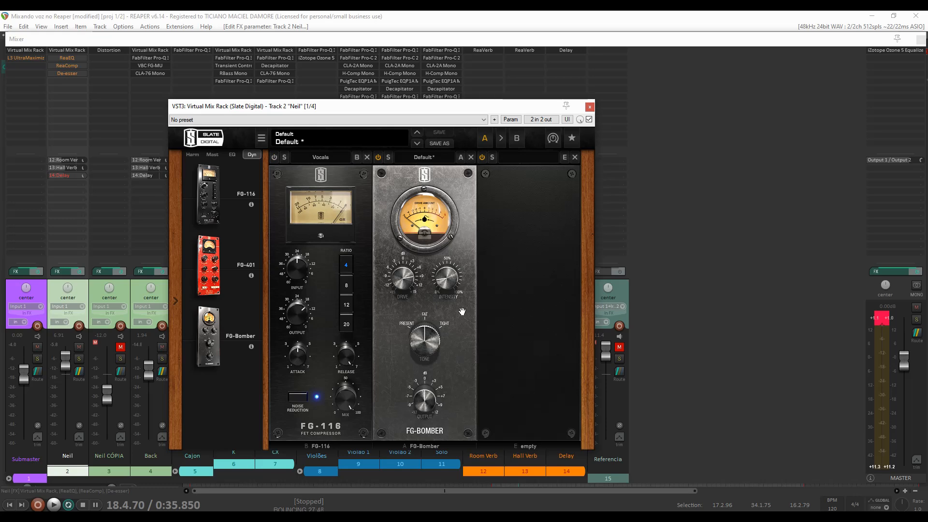
key("space")
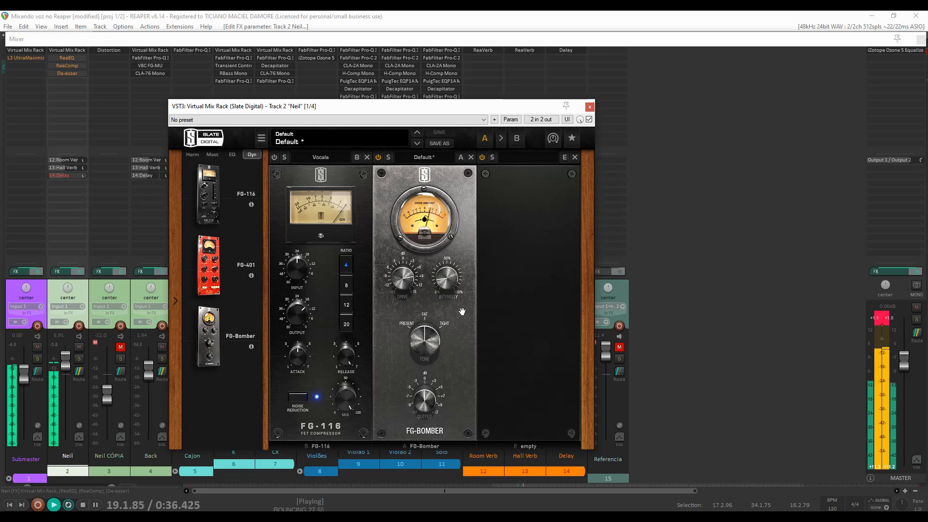
left_click(79, 358)
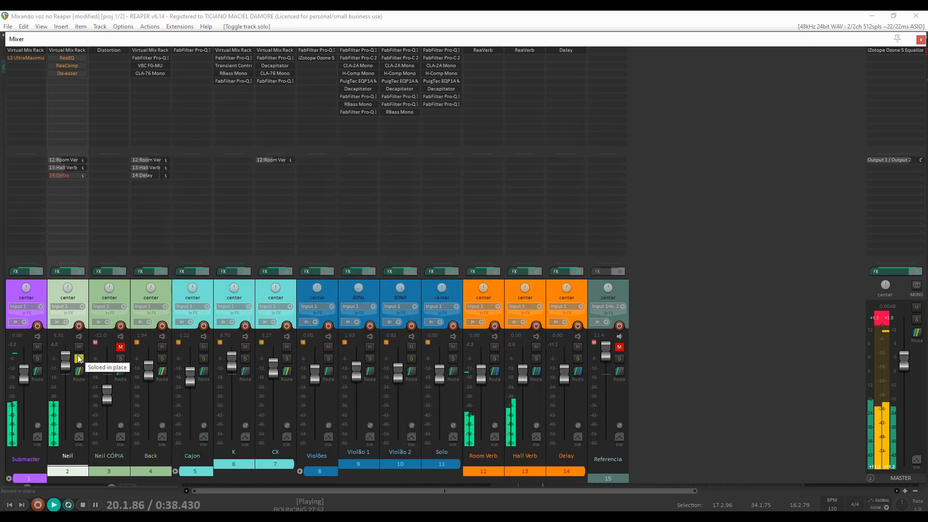
left_click(75, 51)
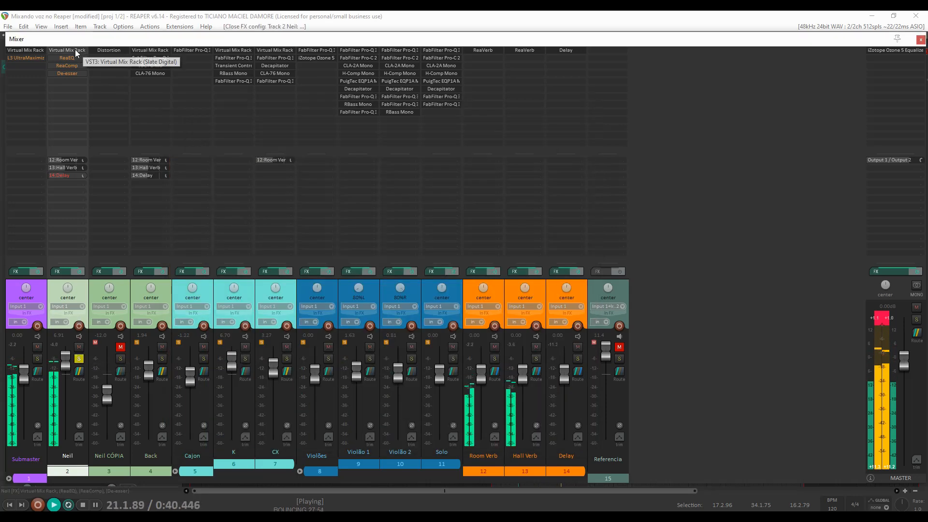
left_click(74, 51)
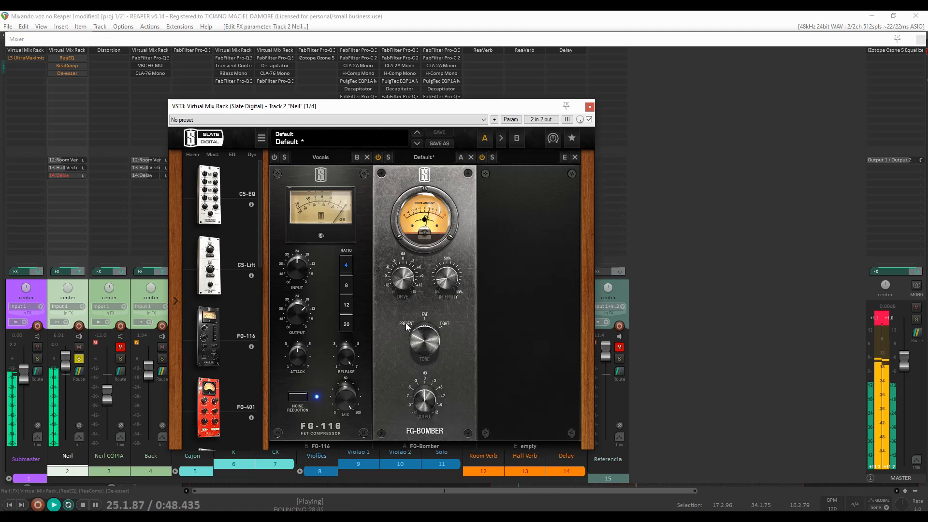
left_click(424, 316)
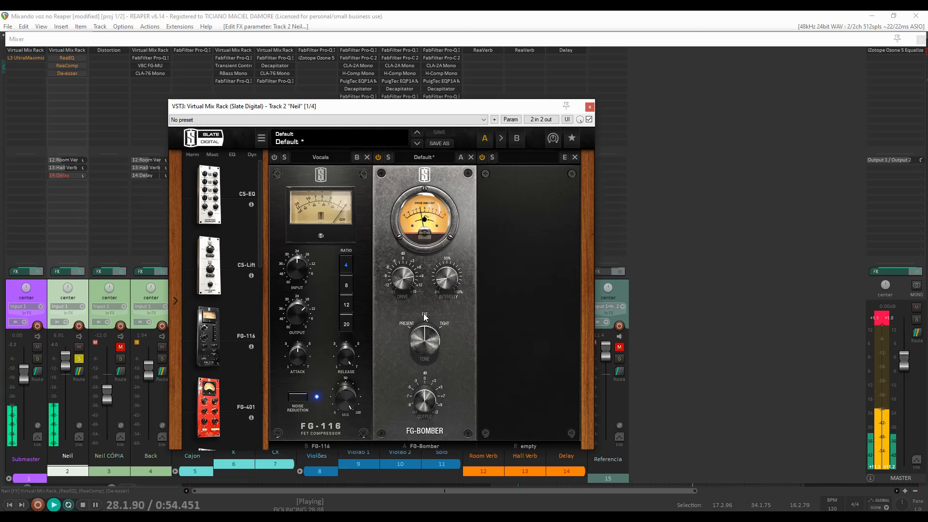
left_click(445, 325)
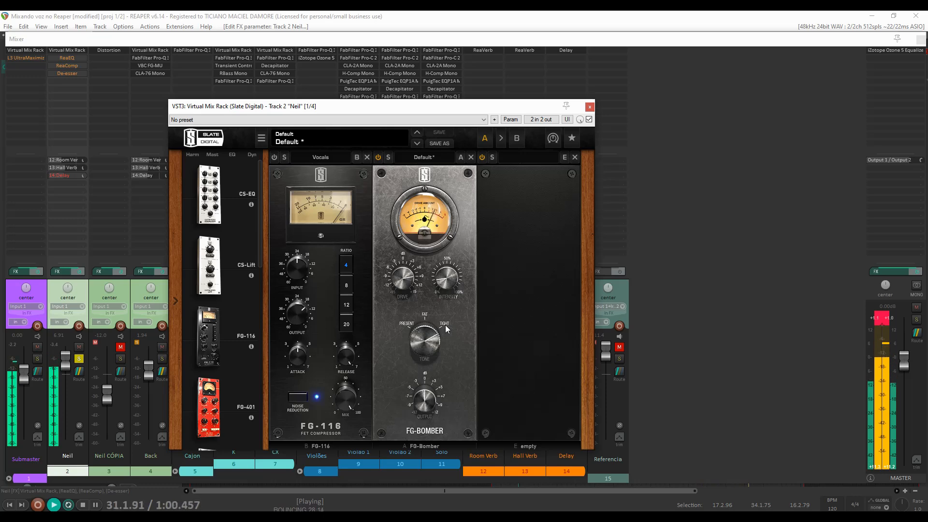
key("space")
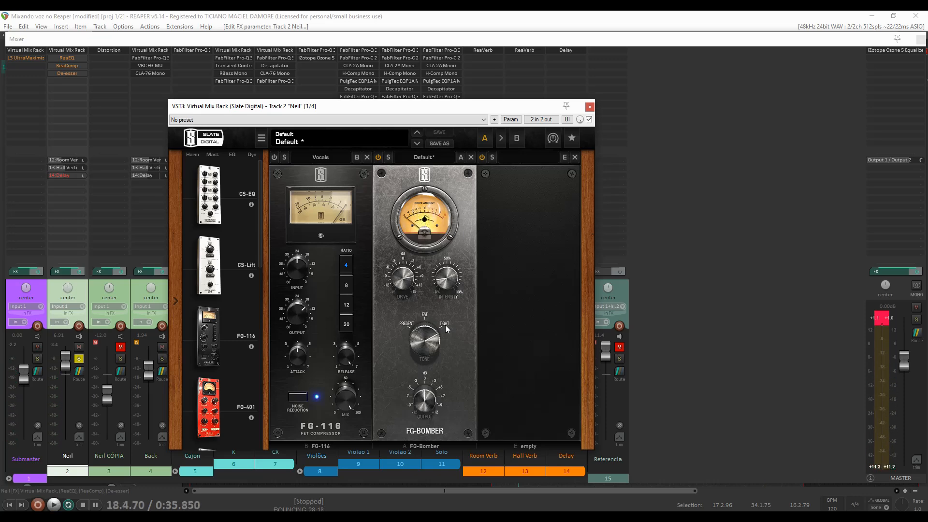
- Remove Virtual Mix Rack from track 2 and re-enable ReaEQ in its effects chain
left_click(62, 49, "alt")
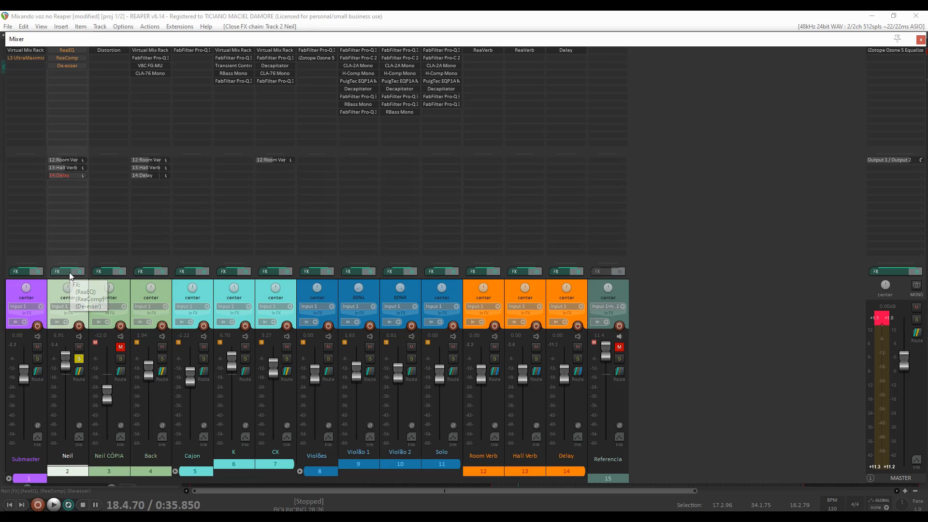
left_click(70, 276)
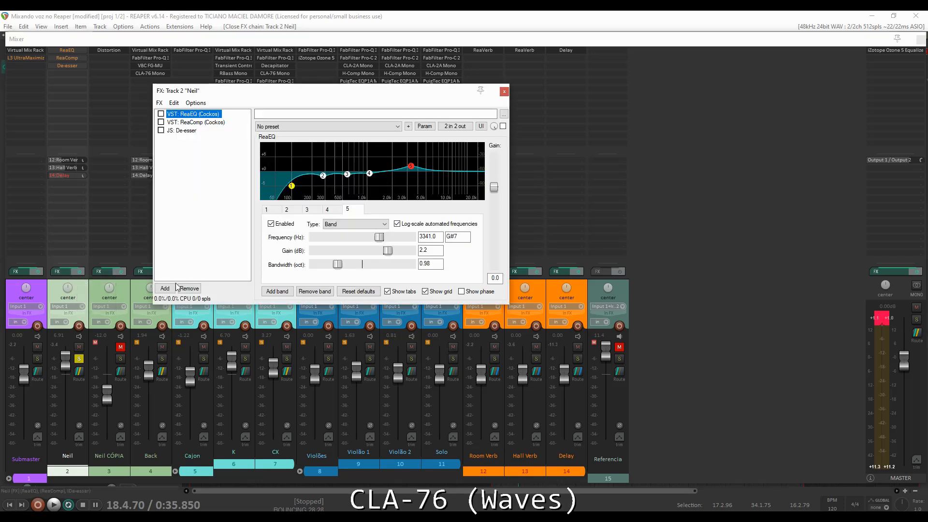
left_click(161, 114)
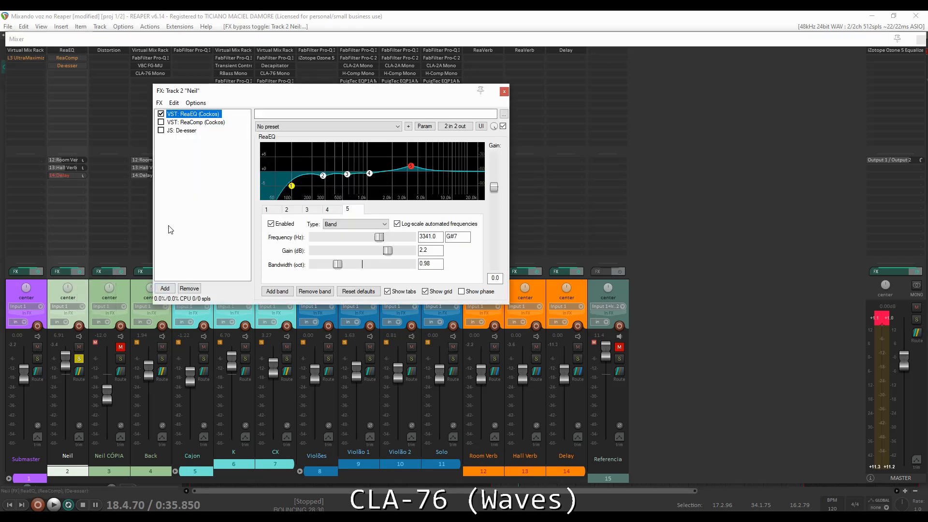
- Add CLA-76 Mono (Waves) to track 2's effects chain and load its Blacky preset Rock My Vocal
left_click(165, 288)
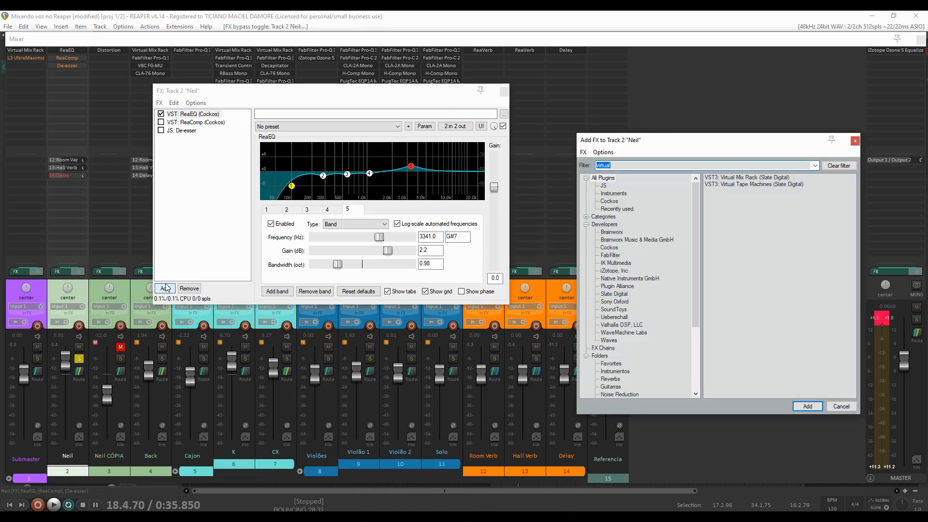
type("76")
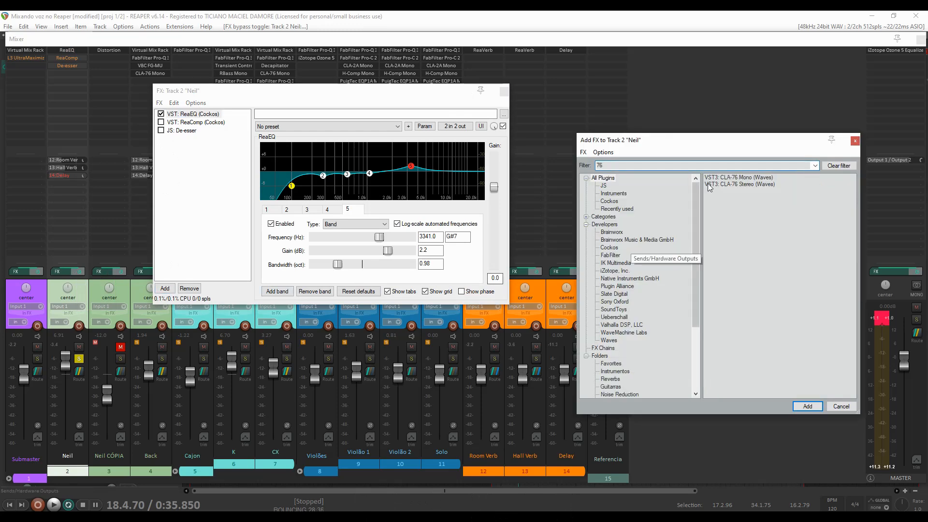
left_click(716, 178)
left_click(807, 406)
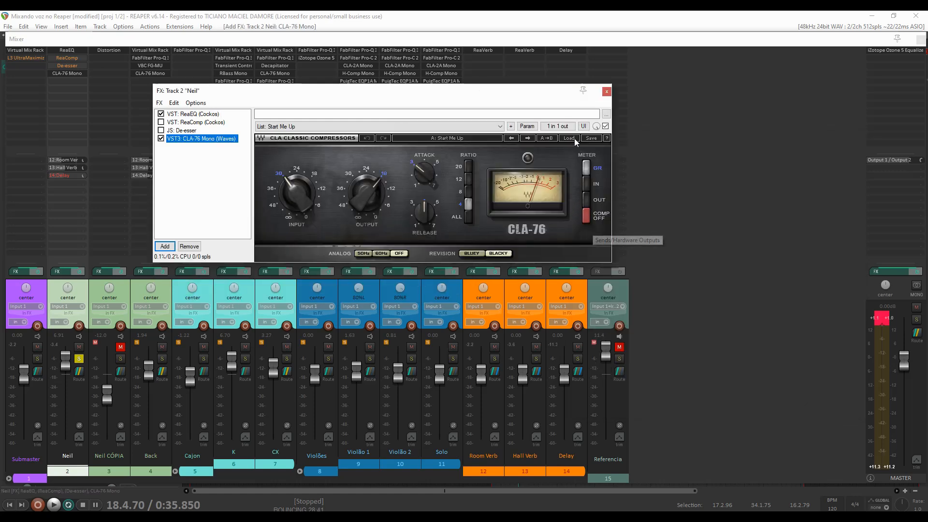
left_click(573, 138)
mouse_move(612, 218)
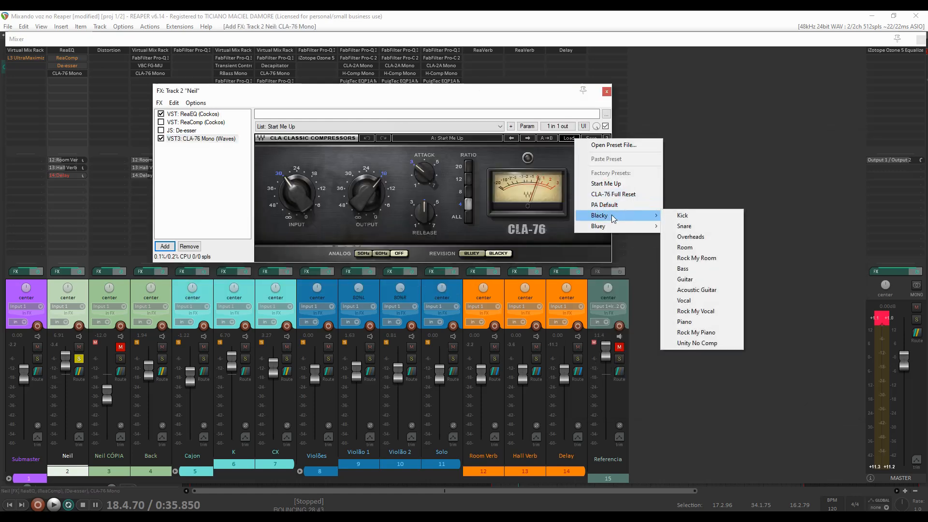
left_click(694, 312)
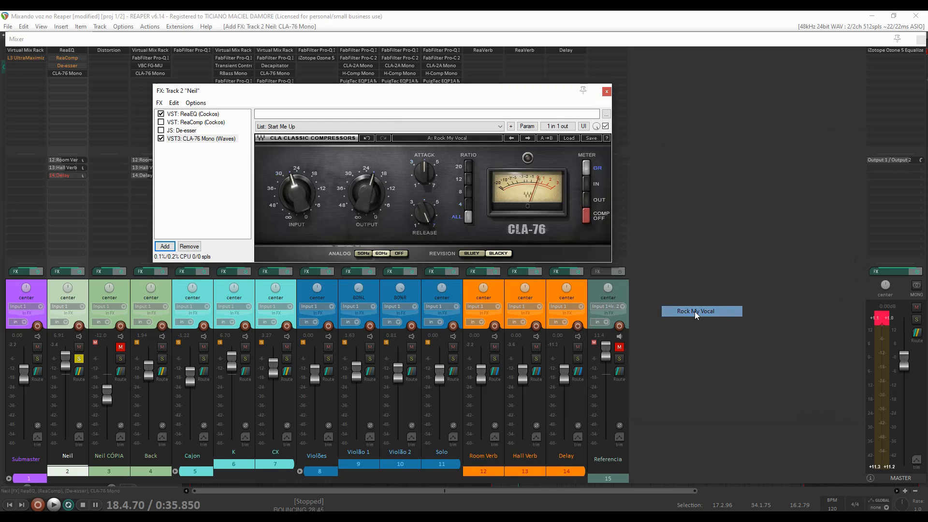
- Play the soloed vocal and compare it with CLA-76 off and on, leaving the compressor enabled
key("space")
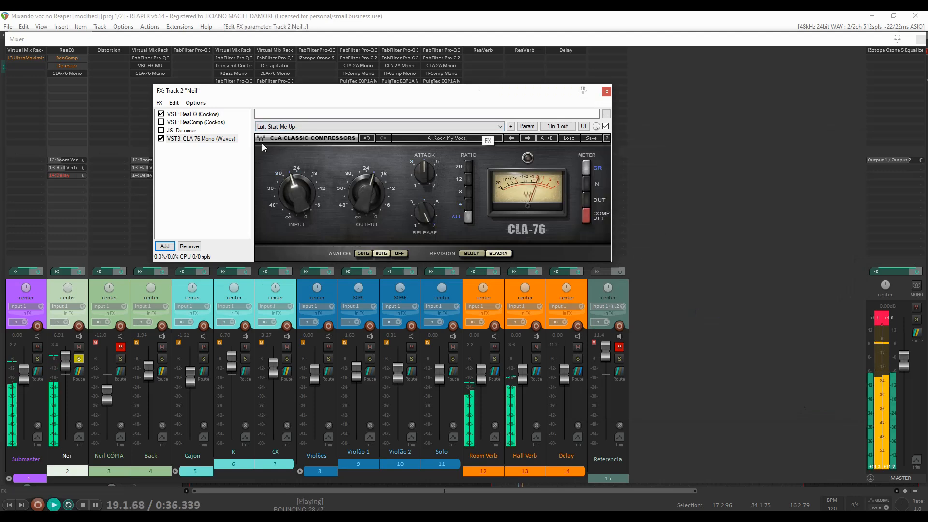
left_click(605, 127)
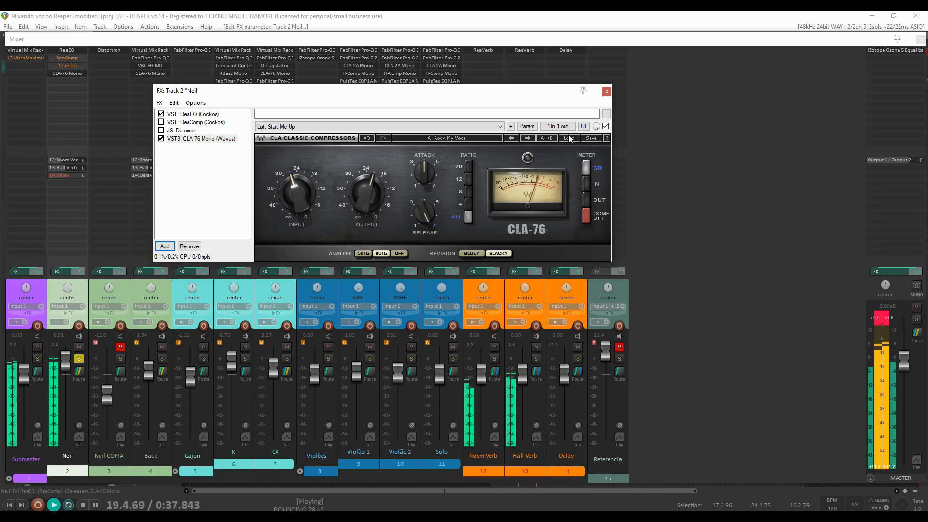
left_click(605, 126)
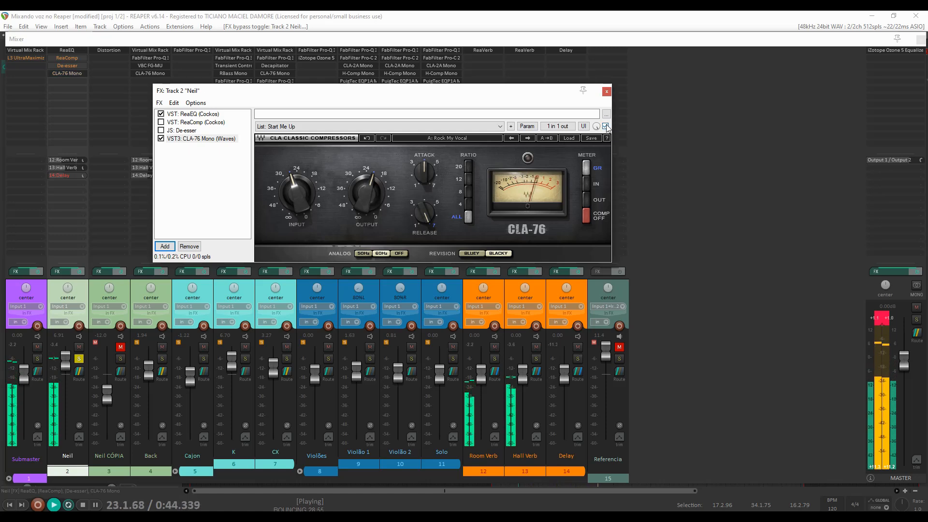
key("space")
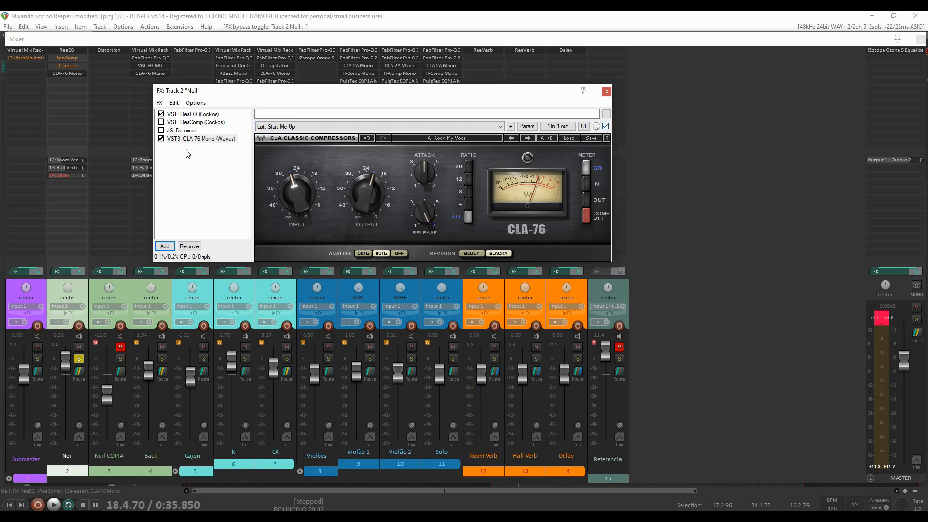
- Add DeEsser Mono (Waves) after CLA-76 on track 2 and load its Male Ess preset
left_click(165, 246)
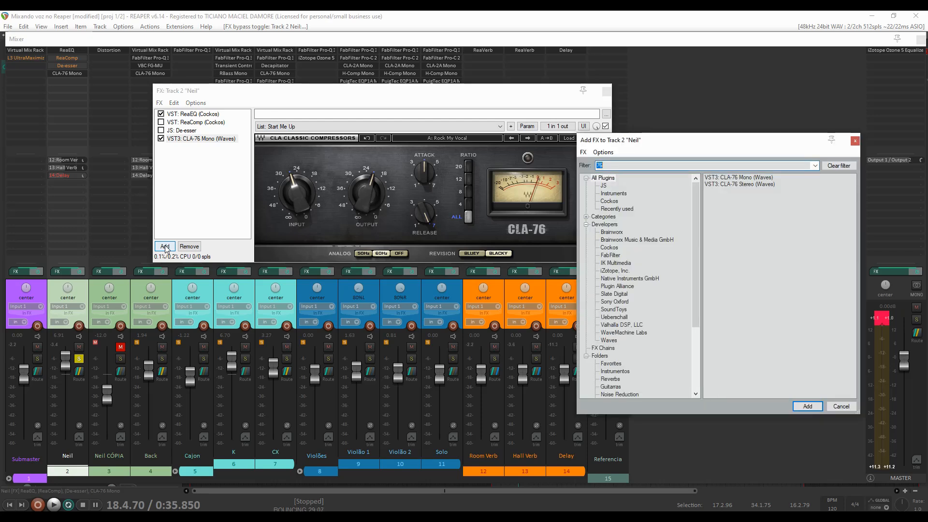
type("dee")
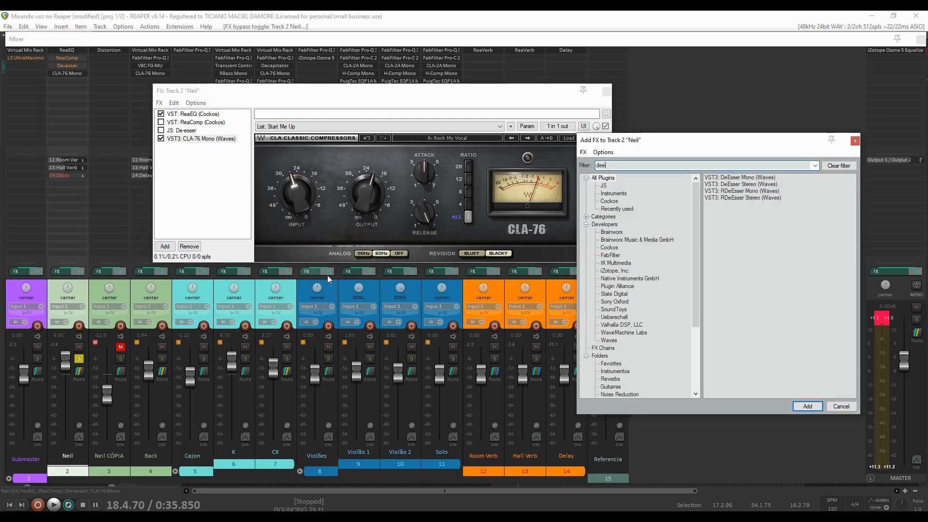
left_click(738, 178)
left_click(807, 406)
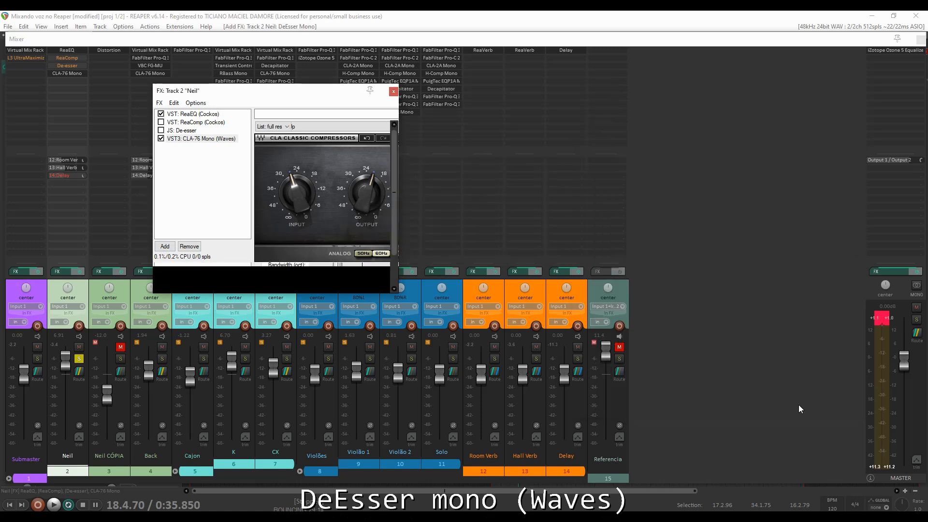
left_click(361, 138)
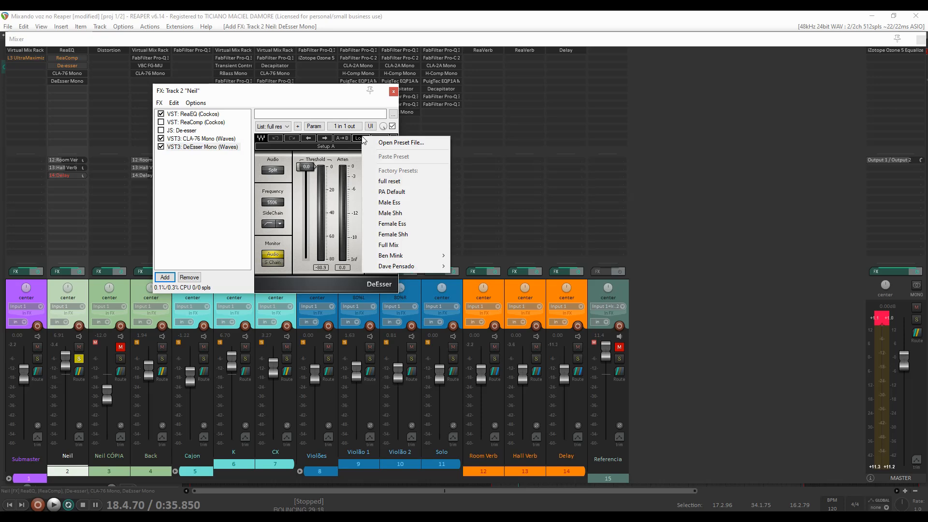
left_click(389, 202)
left_click(222, 200)
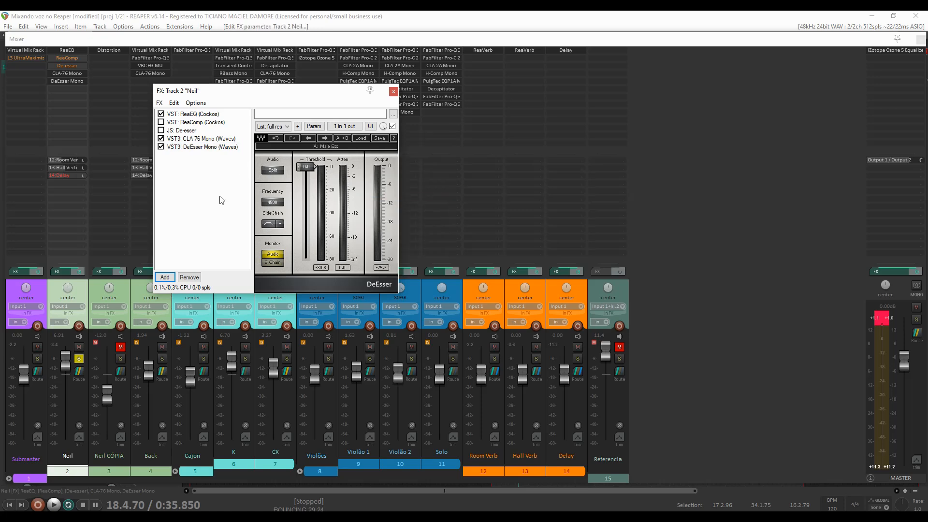
- Lower the DeEsser's threshold to about -34 dB while the vocal plays, stopping playback once it is set
key("space")
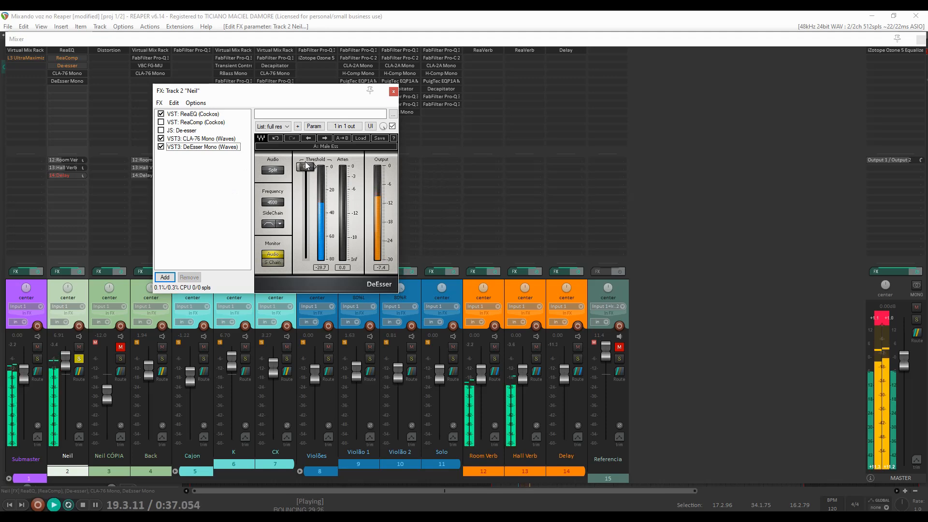
left_click_drag(306, 167, 306, 205)
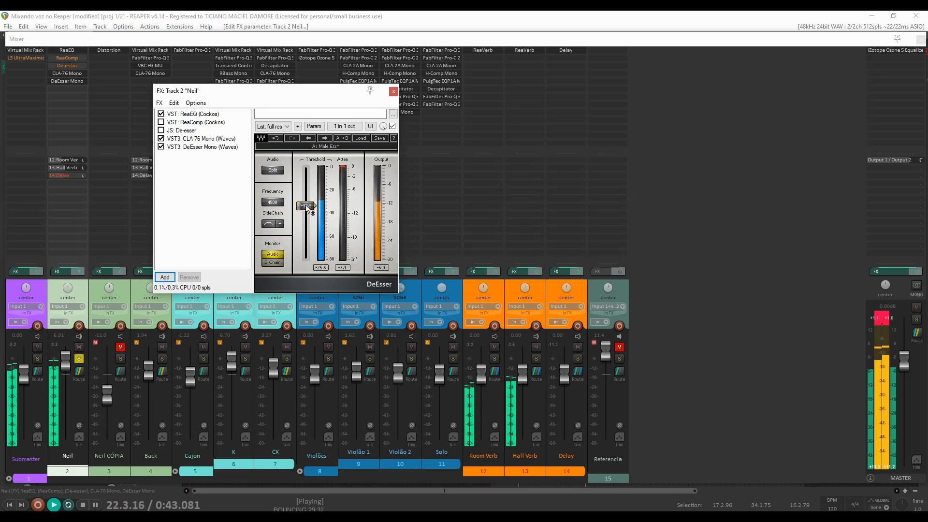
key("space")
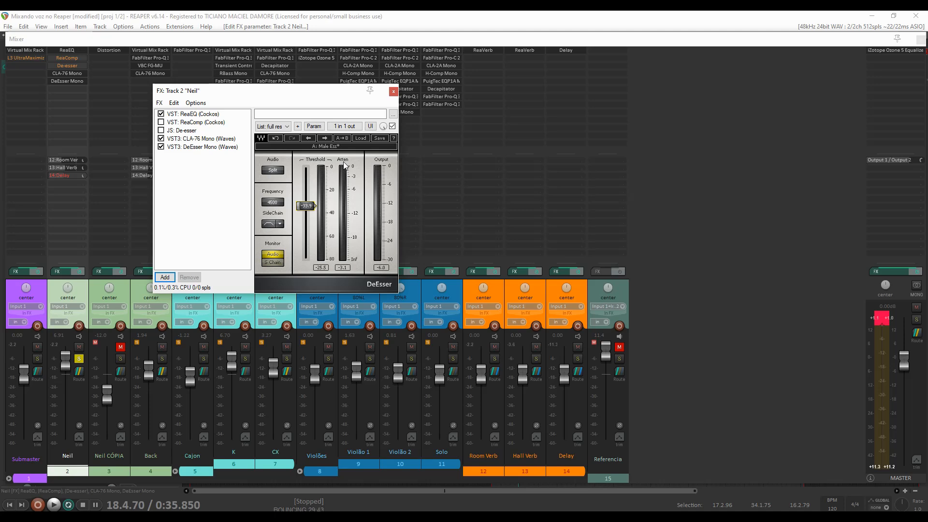
- Add MannyM TripleD Mono (Waves) to track 2's effects chain
left_click(166, 277)
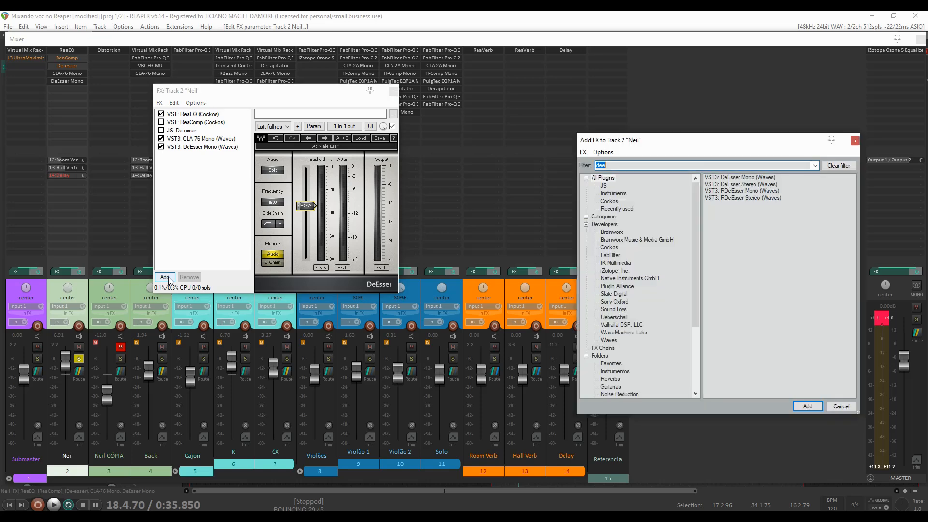
type("mann")
left_click(742, 252)
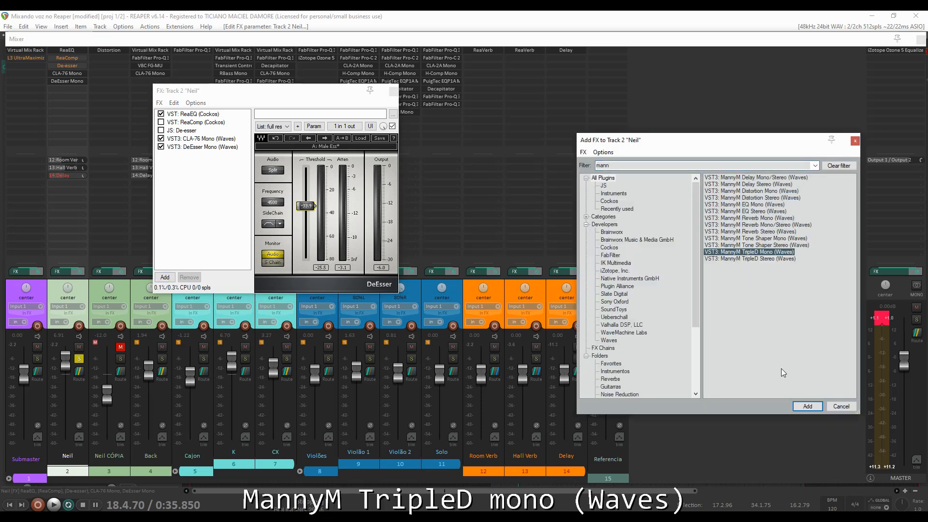
left_click(807, 407)
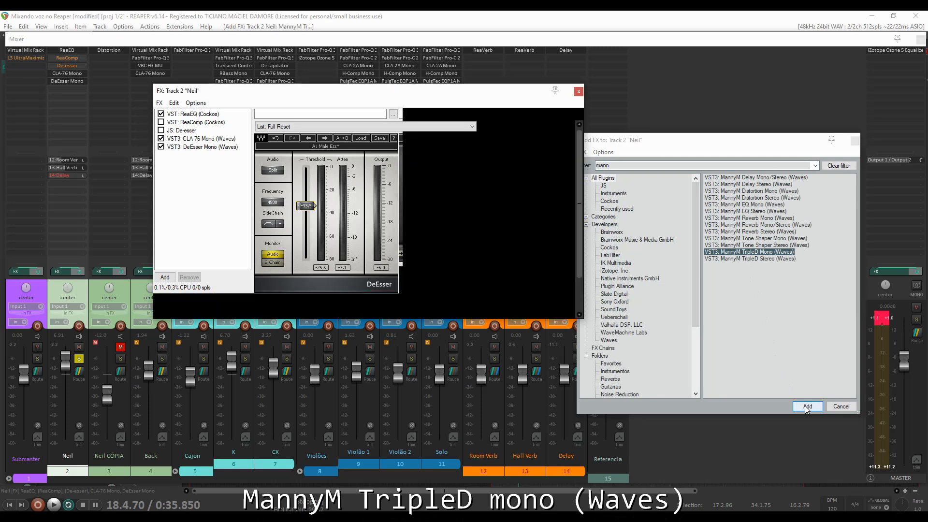
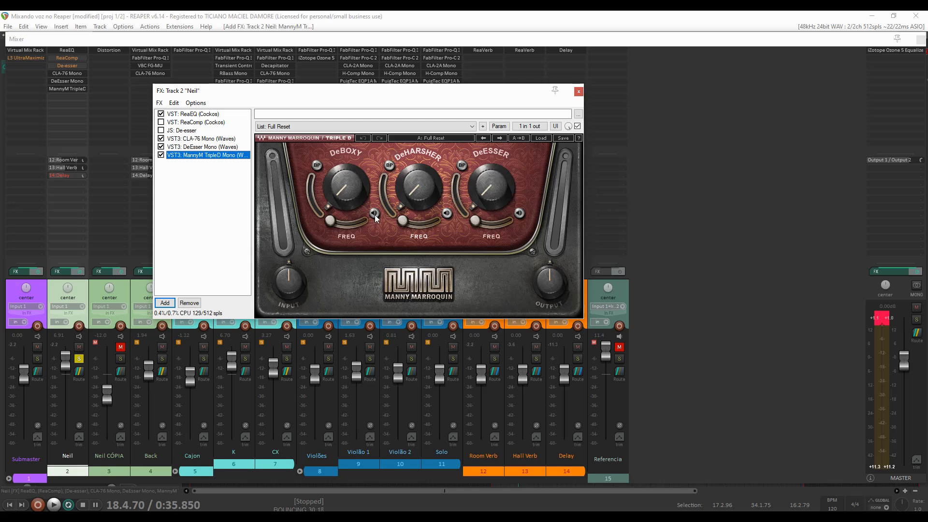
- While the soloed vocal plays, set TripleD's DeBoxy to roughly a quarter of its range and keep DeHarsher at a low amount
key("space")
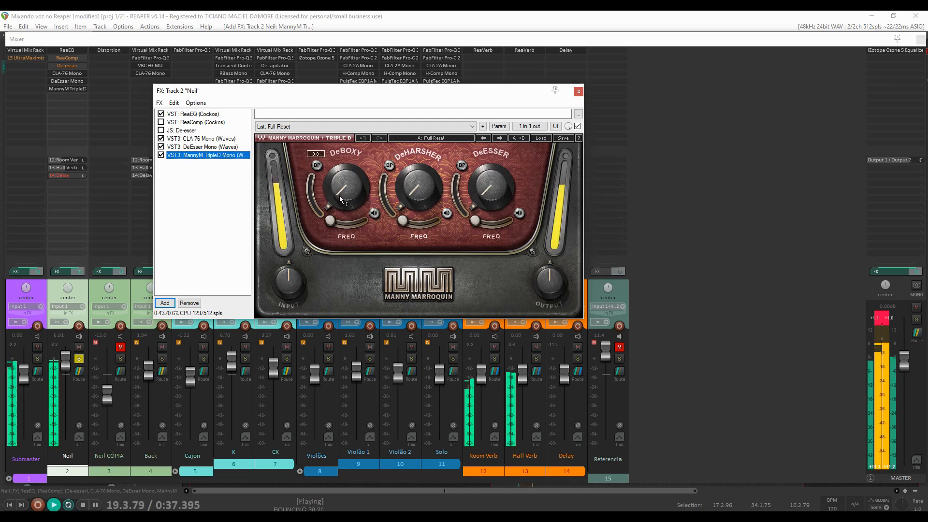
left_click_drag(341, 198, 352, 234)
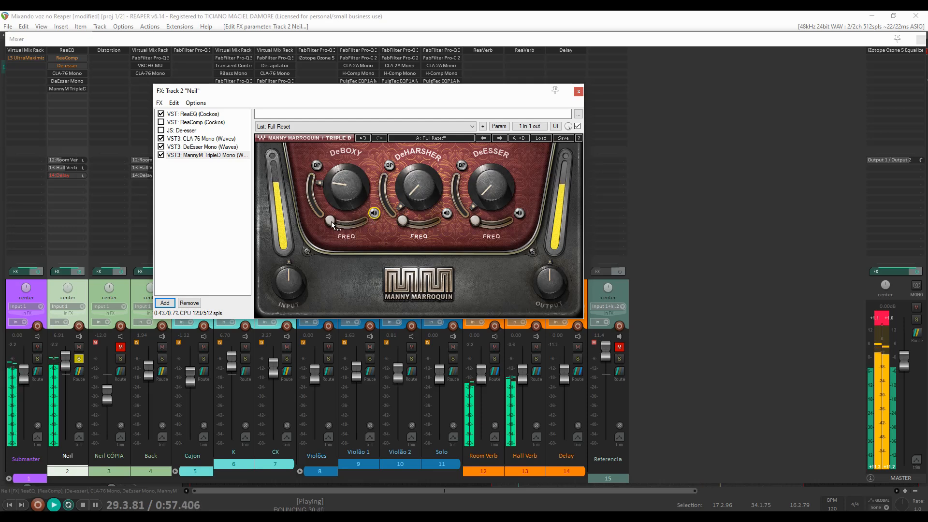
mouse_move(332, 225)
left_mouse_down()
mouse_move(348, 224)
mouse_move(323, 224)
left_mouse_up()
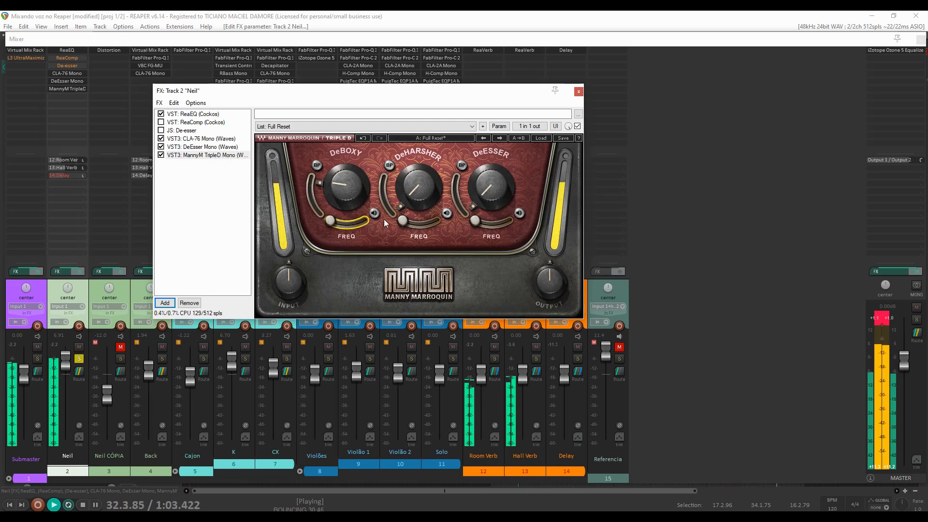
left_click_drag(408, 198, 407, 199)
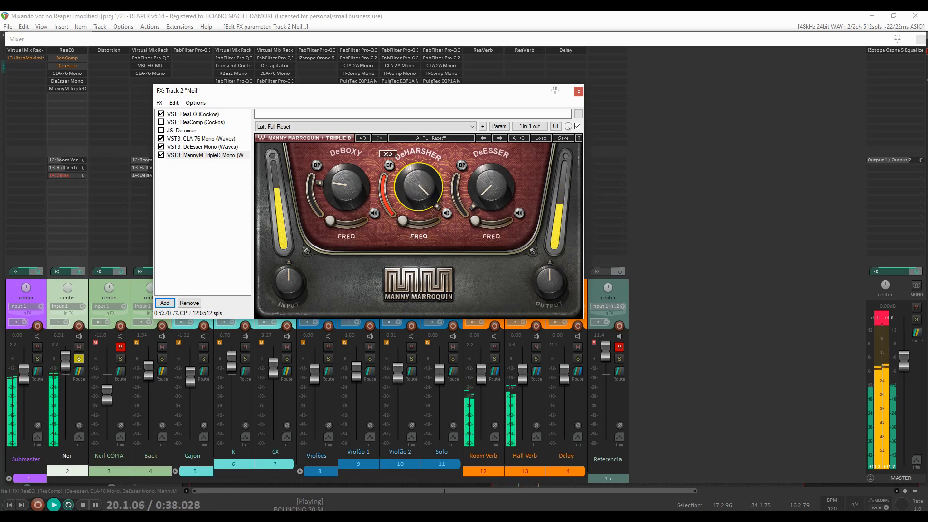
left_click_drag(408, 198, 407, 198)
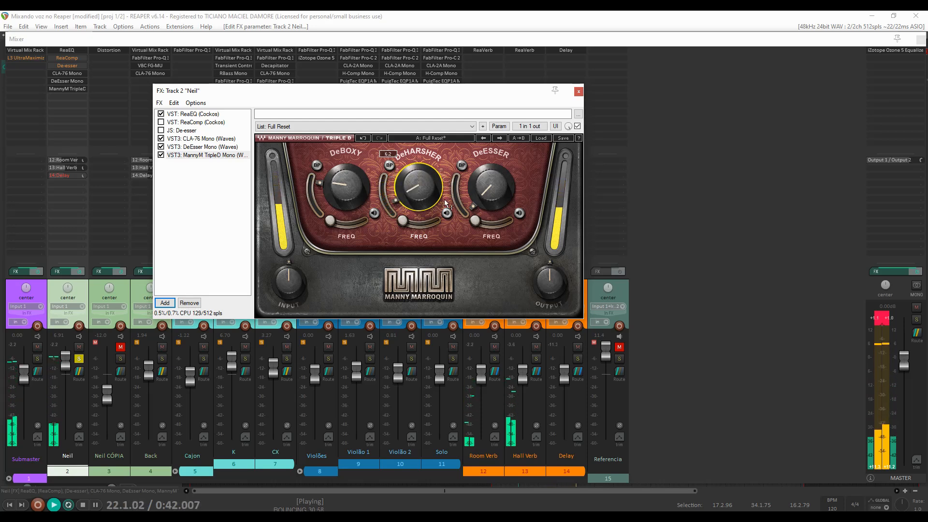
left_click_drag(320, 185, 321, 185)
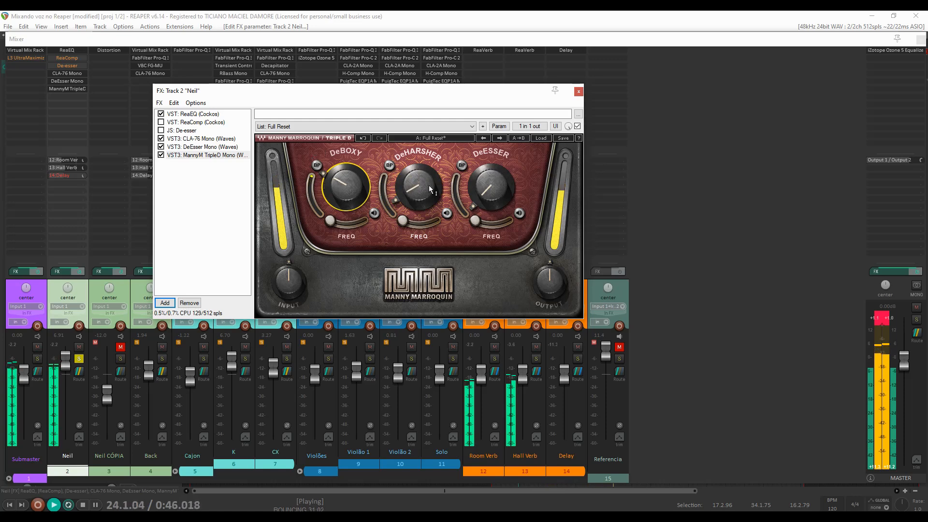
- Bypass DeEsser Mono and set TripleD's DeEsser to a low amount, monitoring its band while moving its frequency to about mid-range
left_click(162, 148)
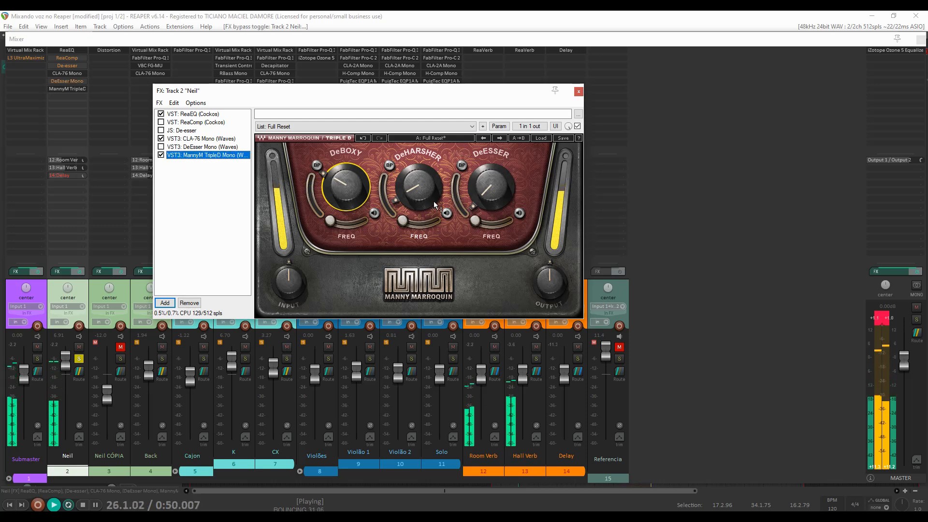
left_click_drag(473, 208, 474, 177)
left_click(517, 214)
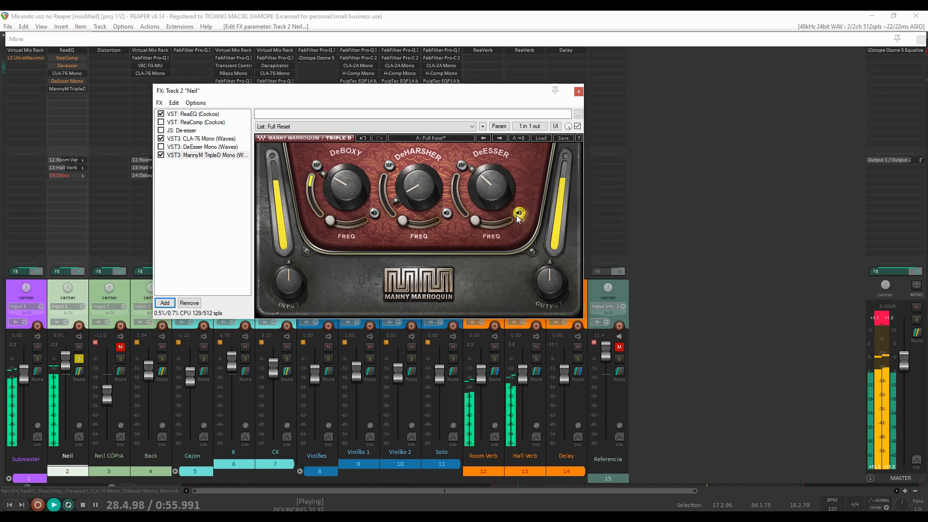
left_click_drag(474, 221, 499, 223)
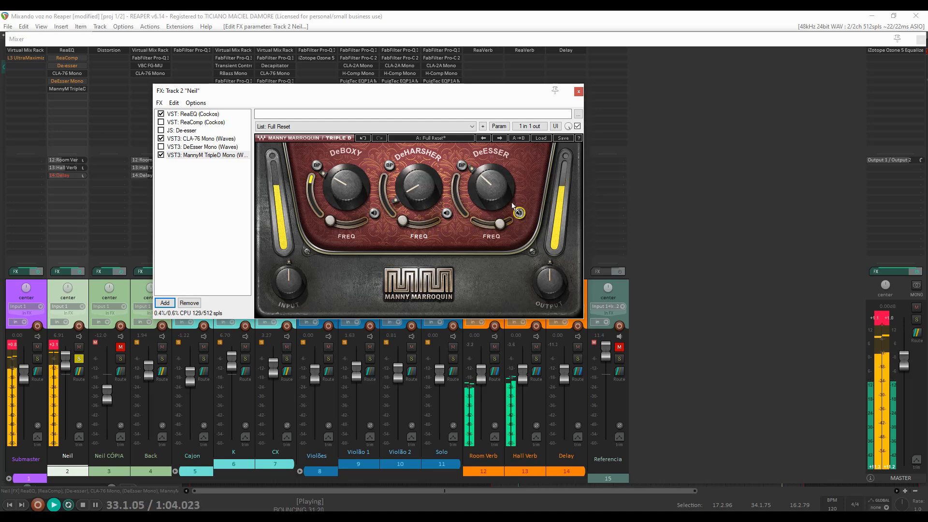
left_click_drag(474, 172, 473, 184)
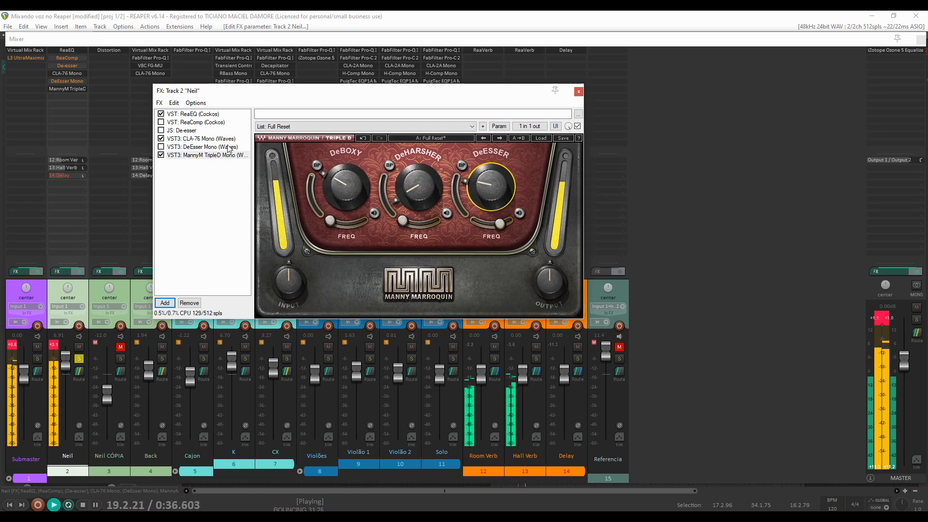
- Compare the vocal with TripleD off and on, listen to it unsoloed in the full mix, and stop playback
left_click(161, 156)
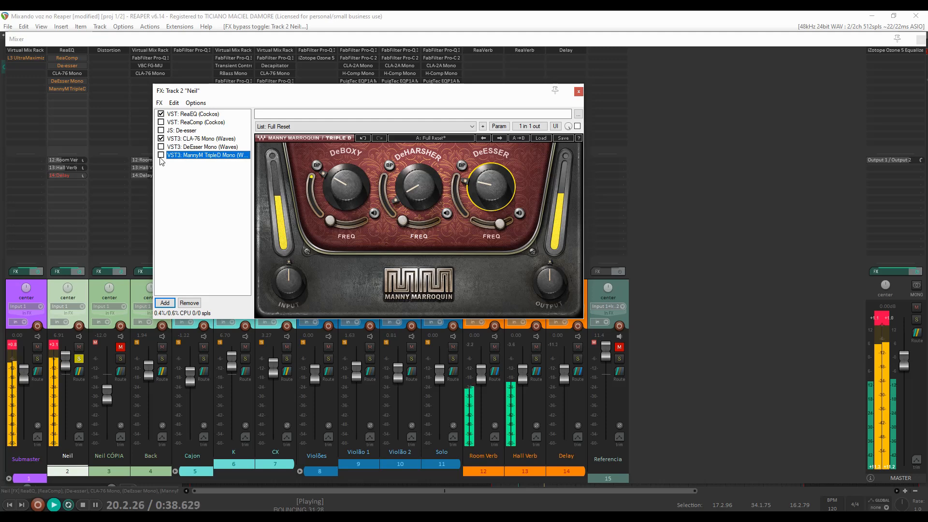
left_click(161, 156)
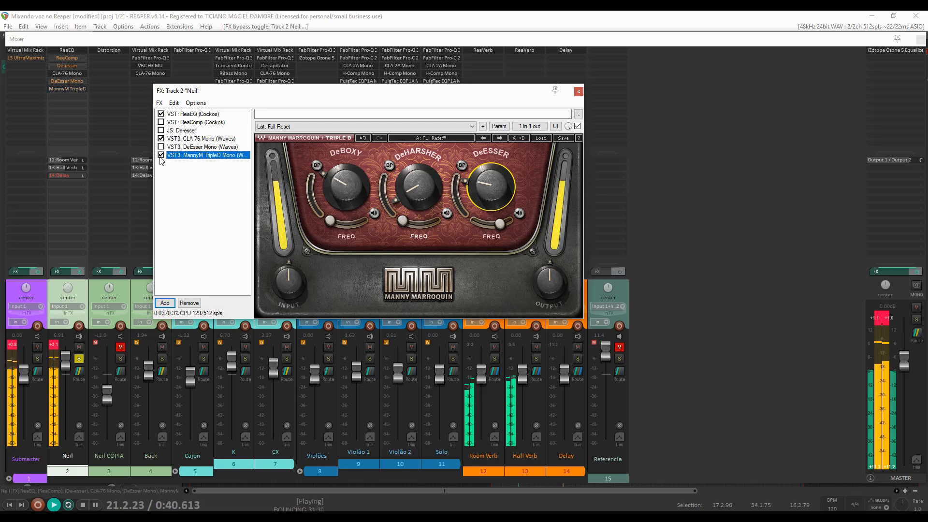
left_click(80, 359)
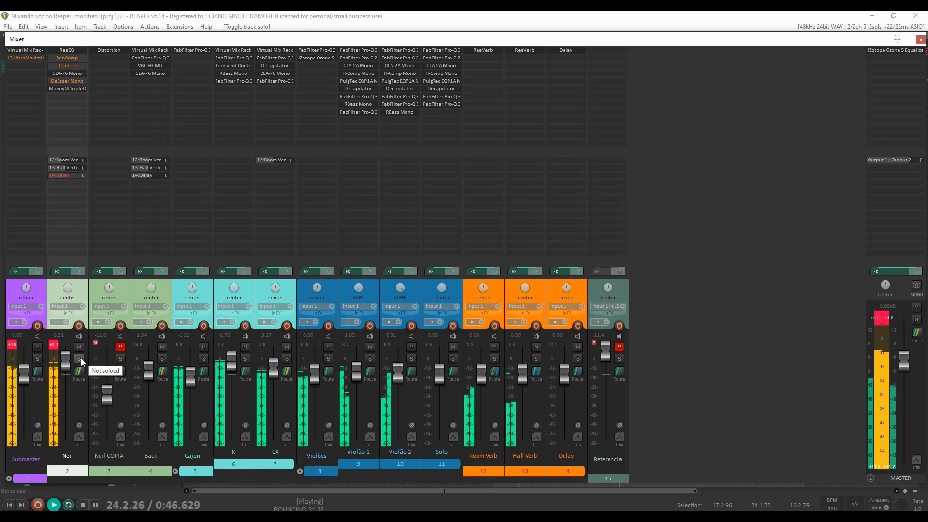
key("space")
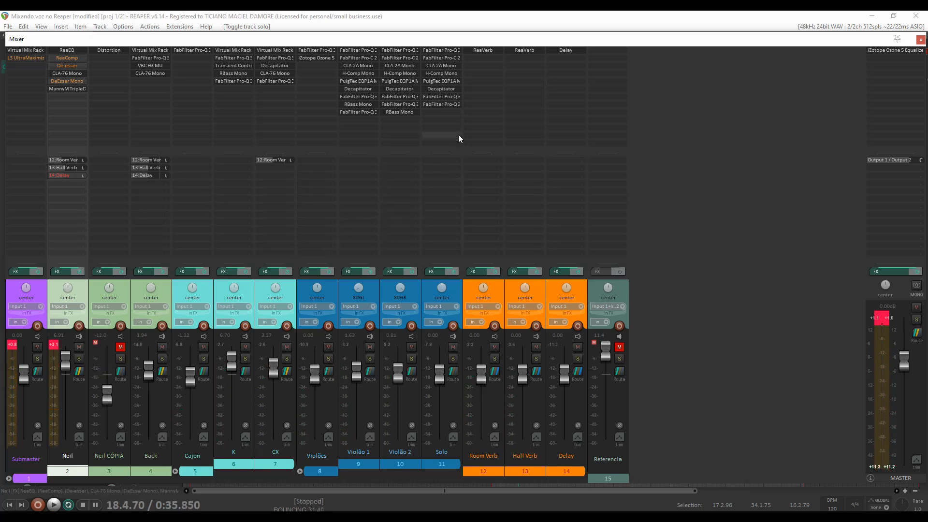
- Add TrueVerb Stereo (Waves) to track 12 Room Verb and load its Studio A preset
double_click(488, 56)
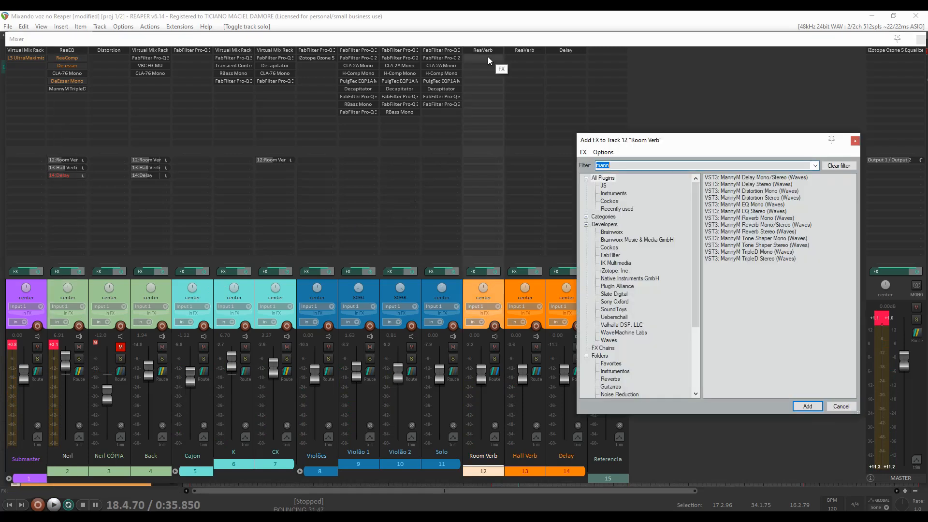
type("true")
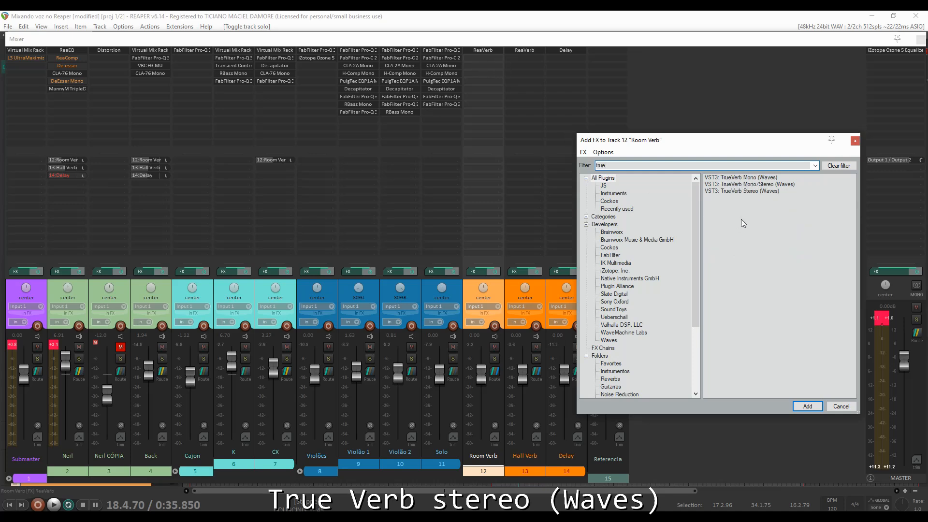
left_click(748, 195)
left_click(806, 407)
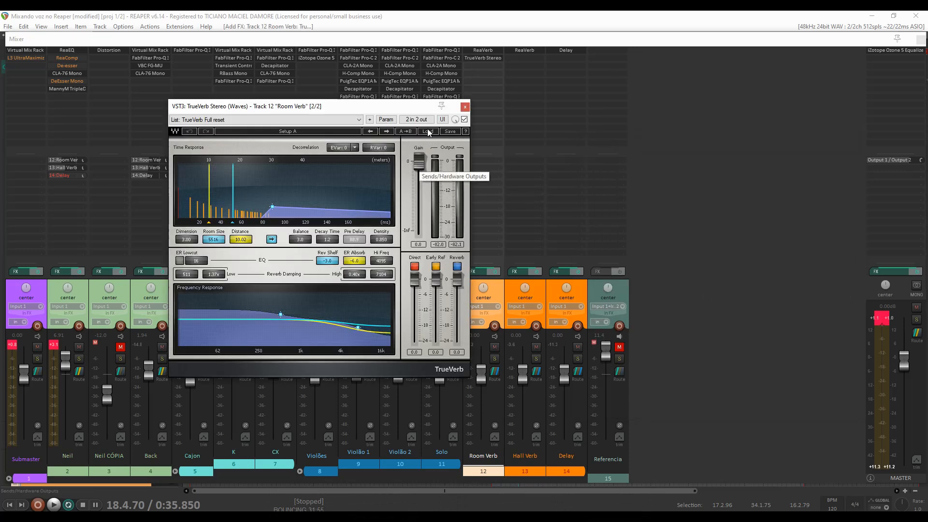
left_click(427, 132)
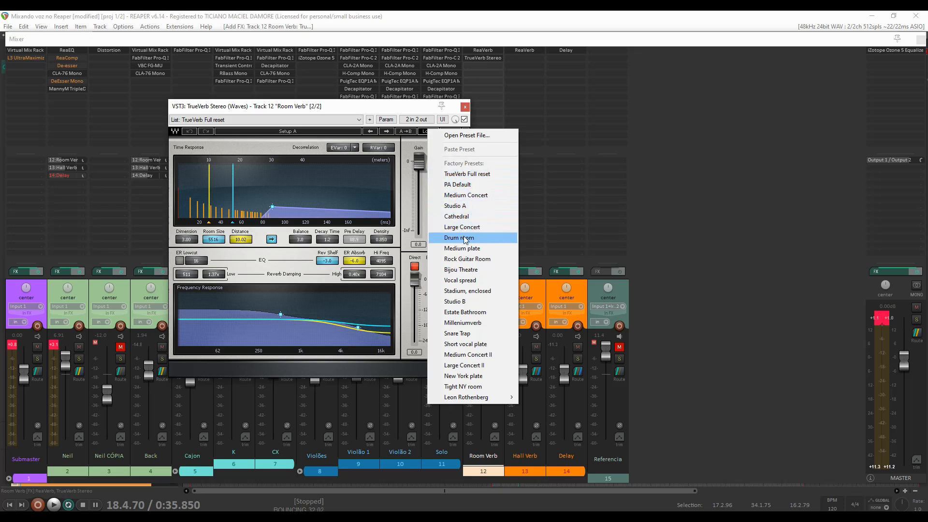
left_click(477, 206)
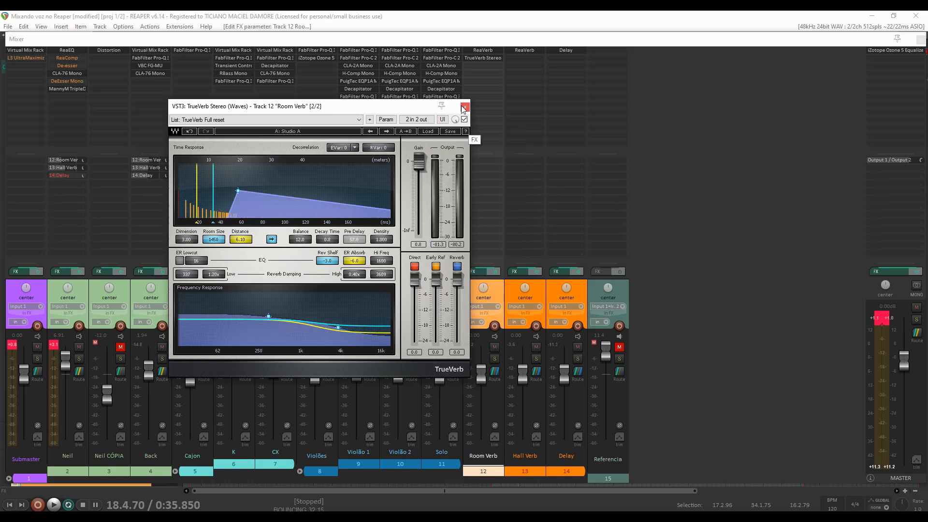
left_click(465, 108)
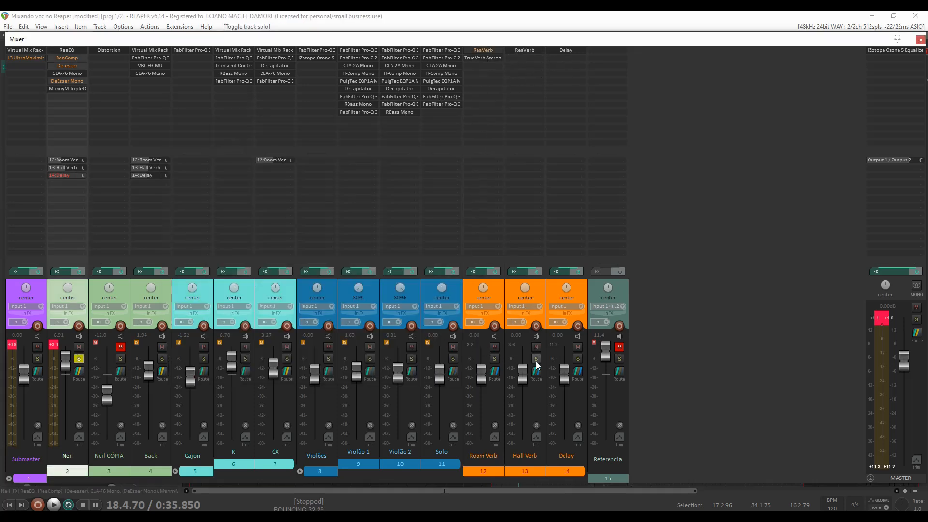
- Mute the Hall Verb and Delay tracks and play the soloed vocal to audition TrueVerb on Room Verb
left_click(537, 347)
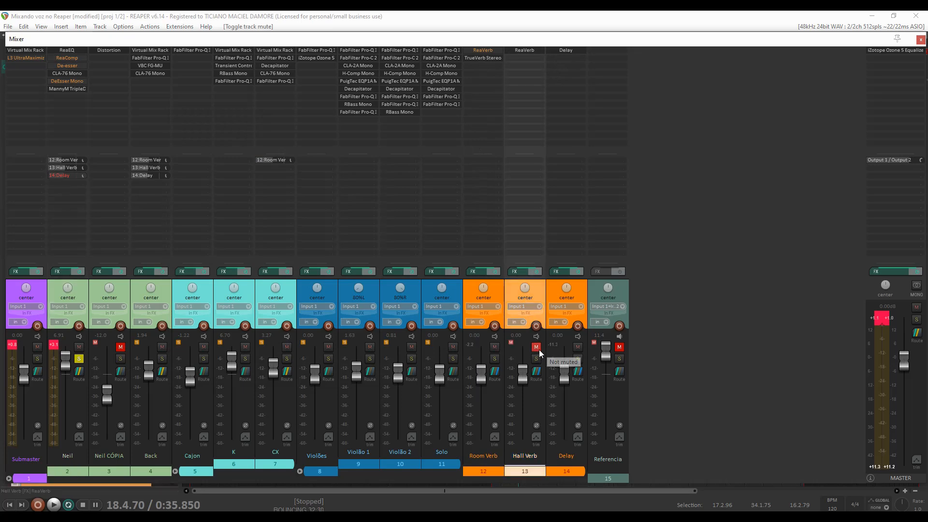
left_click(577, 347)
key("space")
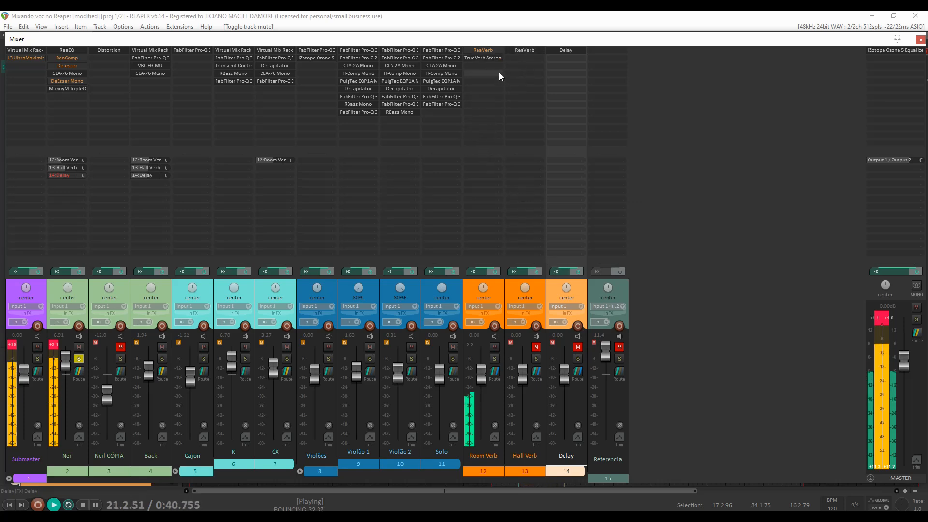
left_click(488, 59, "shift")
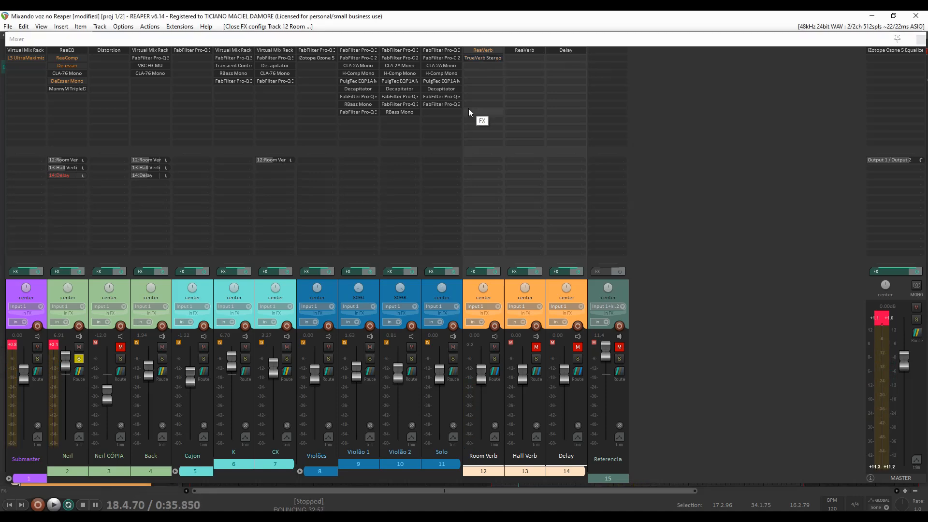
- Unmute the Hall Verb and Delay tracks and add RVerb Stereo (Waves) to track 13 Hall Verb
left_click(536, 347)
left_click(525, 58)
type("rverb")
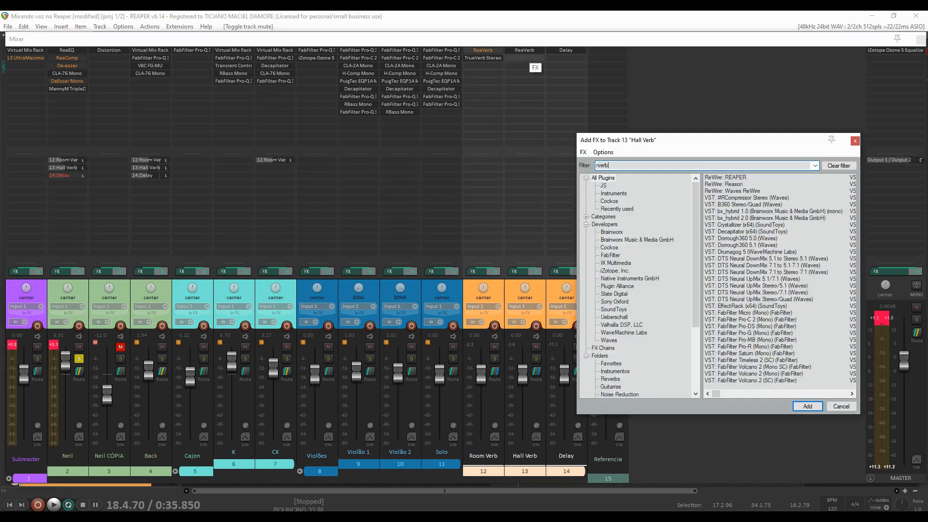
left_click(739, 185)
left_click(808, 406)
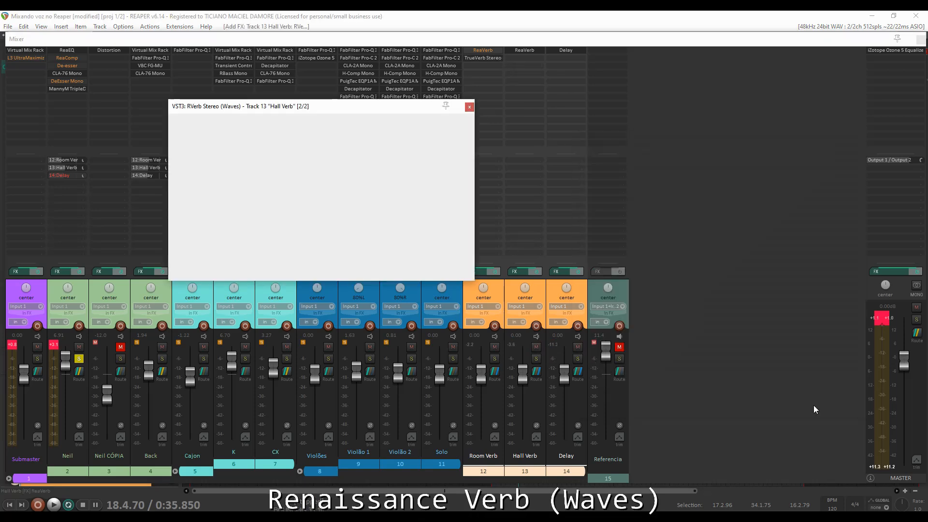
- Load the Medium Hall preset from RVerb's Halls category and close the plug-in window
left_click(427, 130)
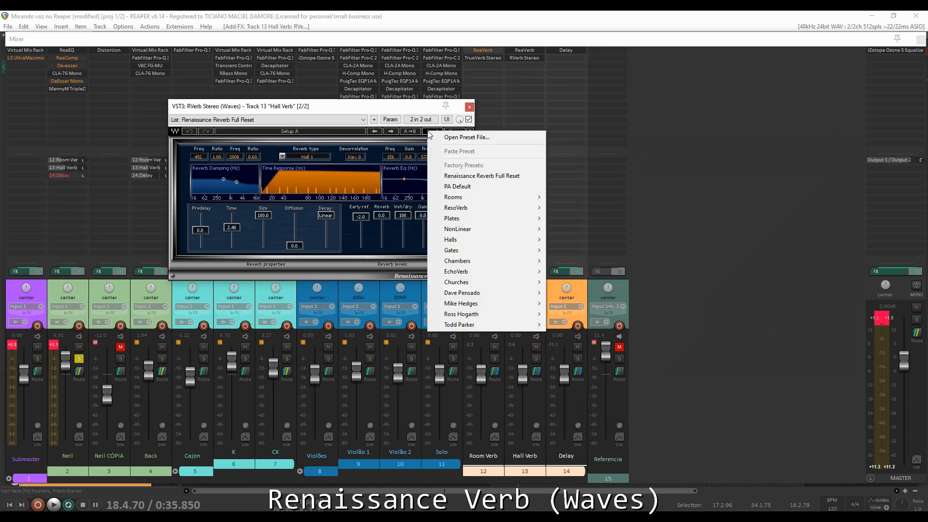
mouse_move(484, 239)
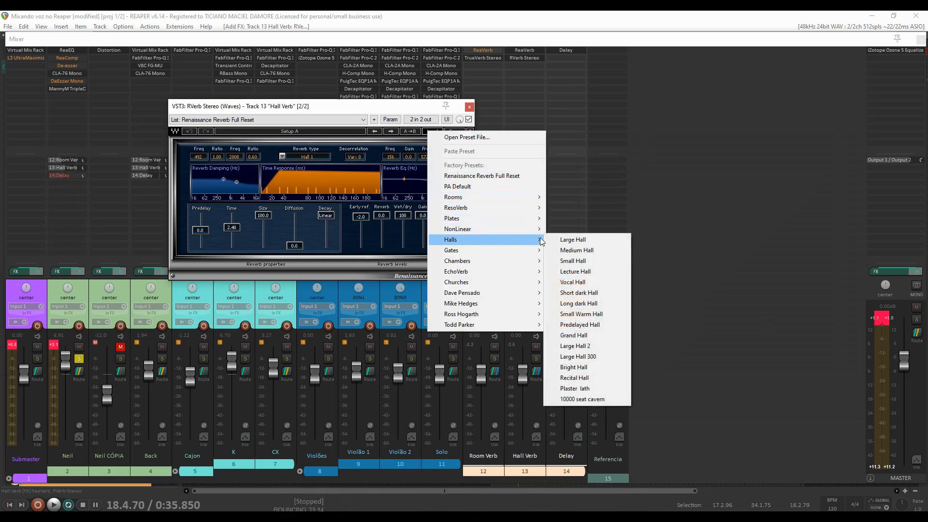
left_click(575, 250)
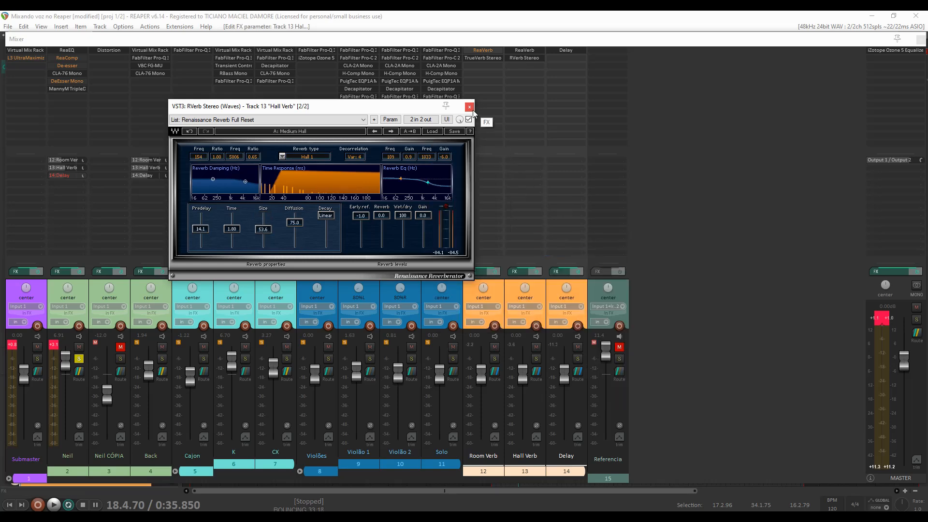
left_click(469, 107)
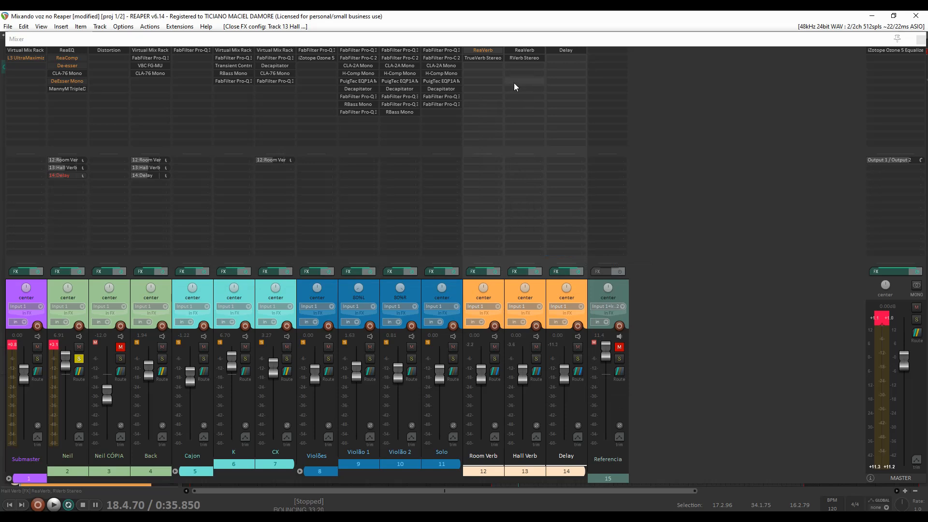
- Play the soloed vocal to compare Hall Verb with RVerb bypassed and enabled, leaving RVerb on and ReaVerb bypassed
left_click(531, 58, "shift")
key("space")
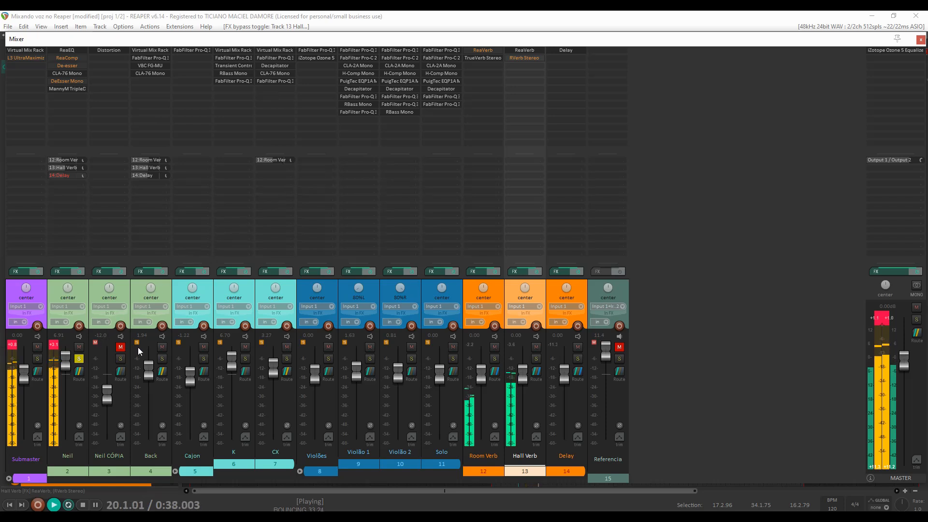
key("space")
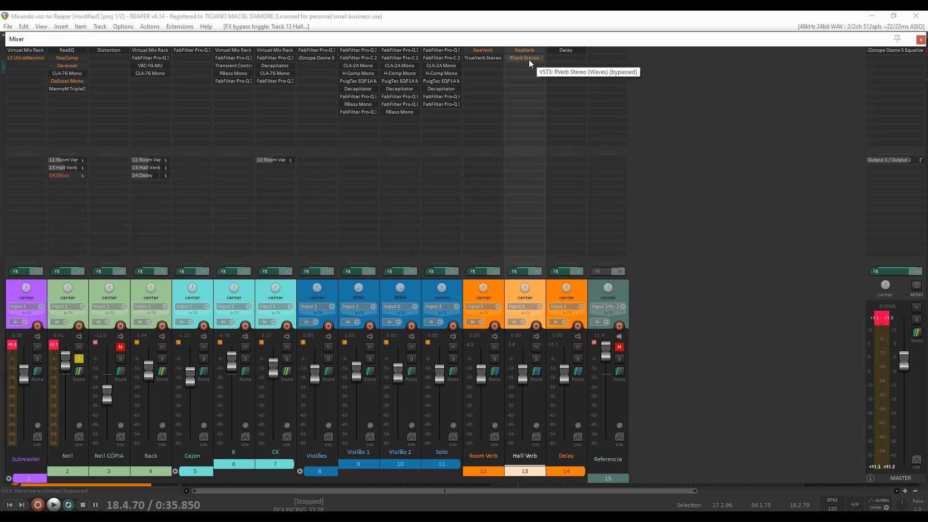
left_click(529, 59, "shift")
key("space")
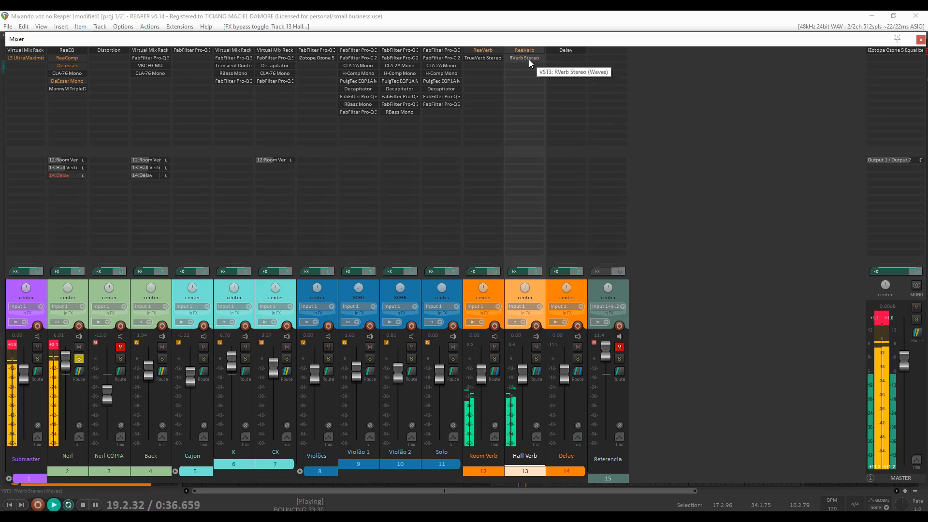
key("space")
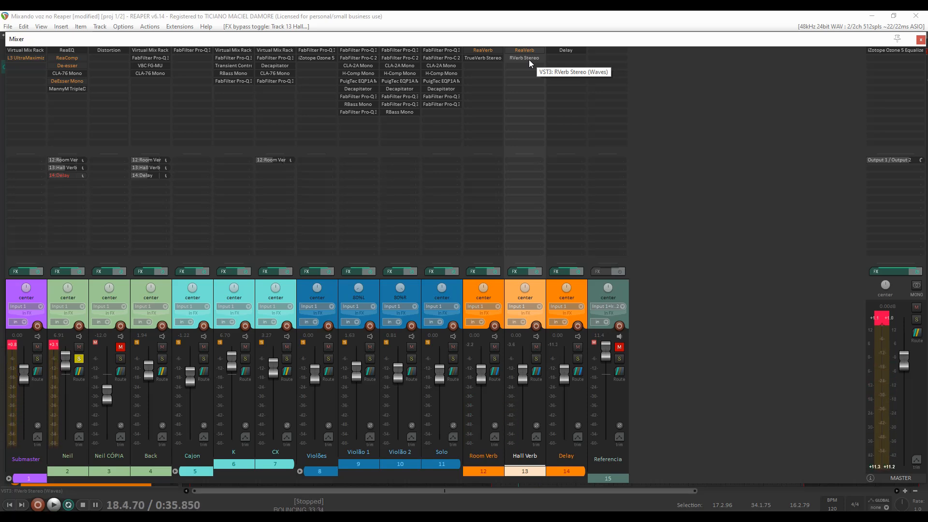
key("space")
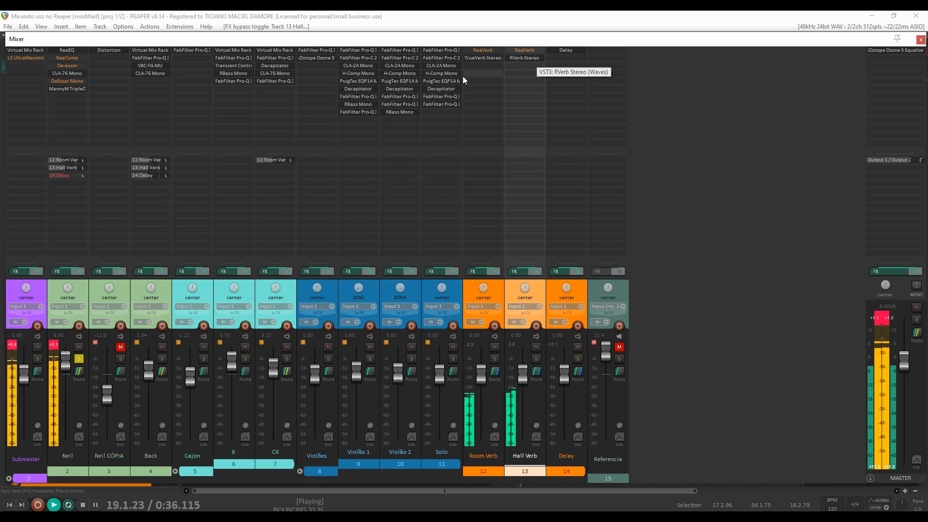
- Raise the lead vocal's send to Hall Verb to about -6.67 dB, stop playback and unsolo the vocal track
left_click(66, 168)
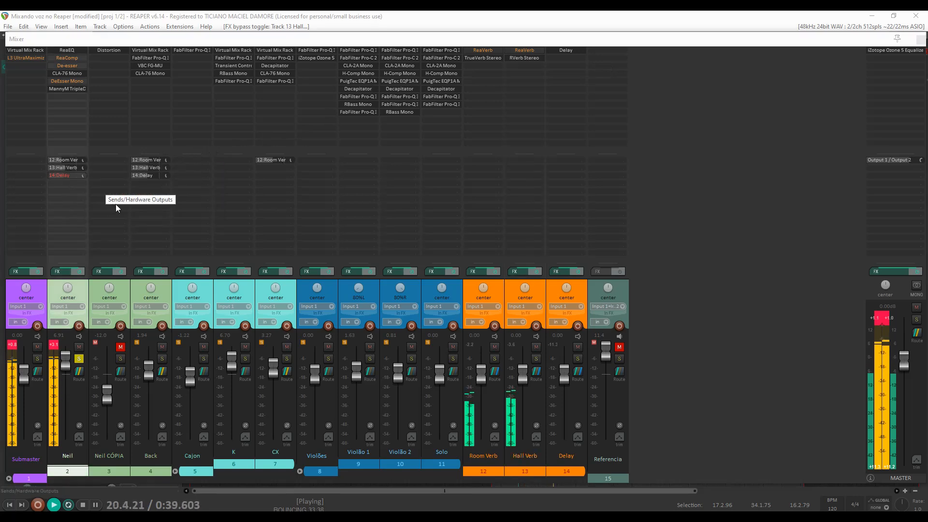
left_click(66, 167)
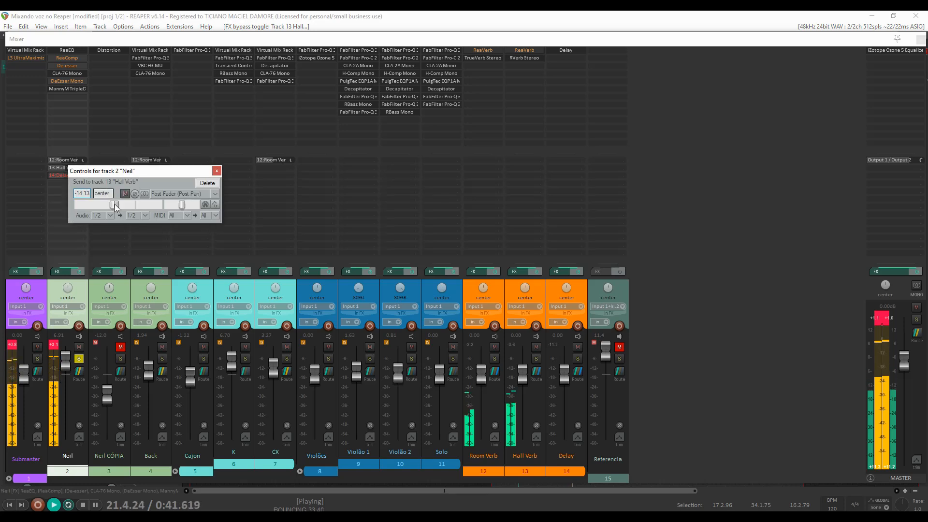
left_click_drag(114, 204, 124, 204)
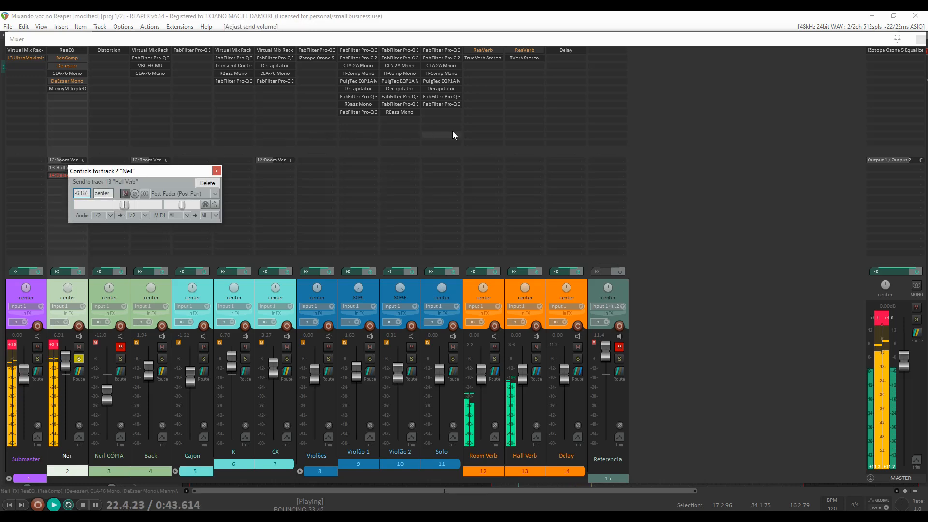
key("space")
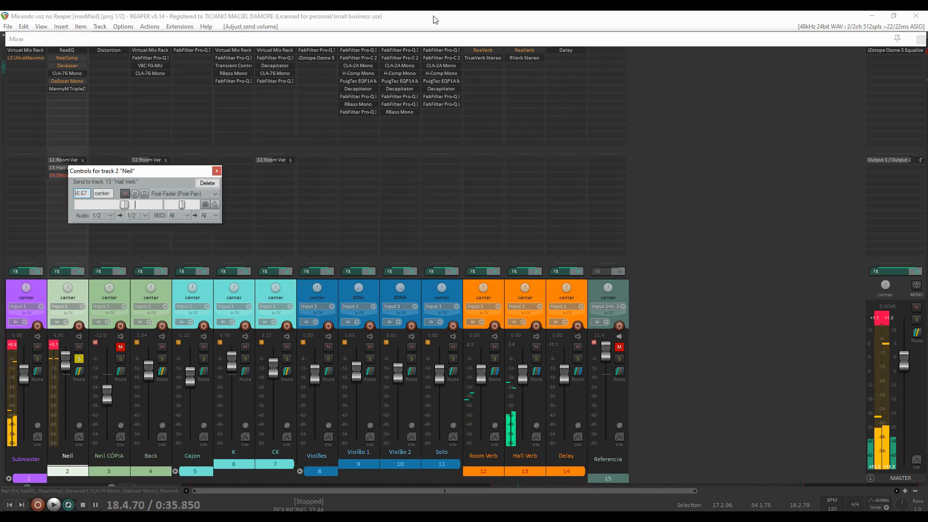
left_click(558, 16)
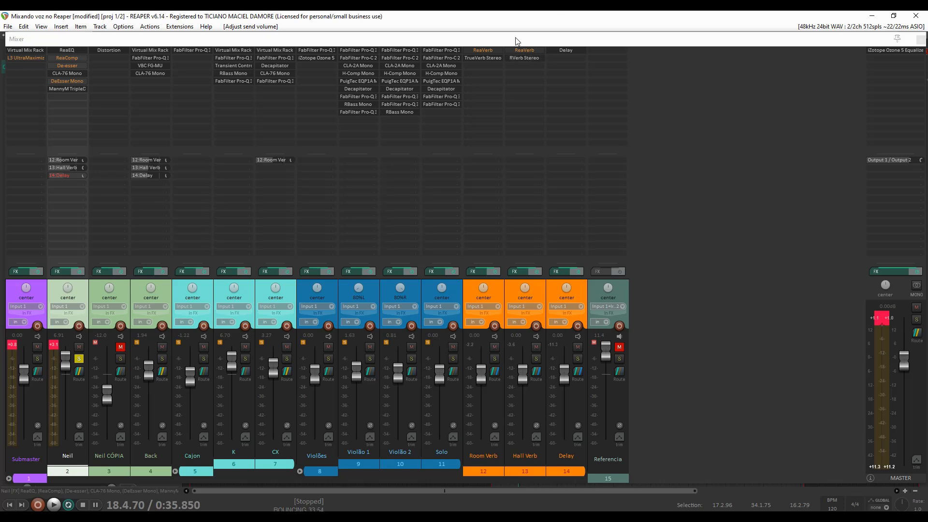
left_click(78, 360)
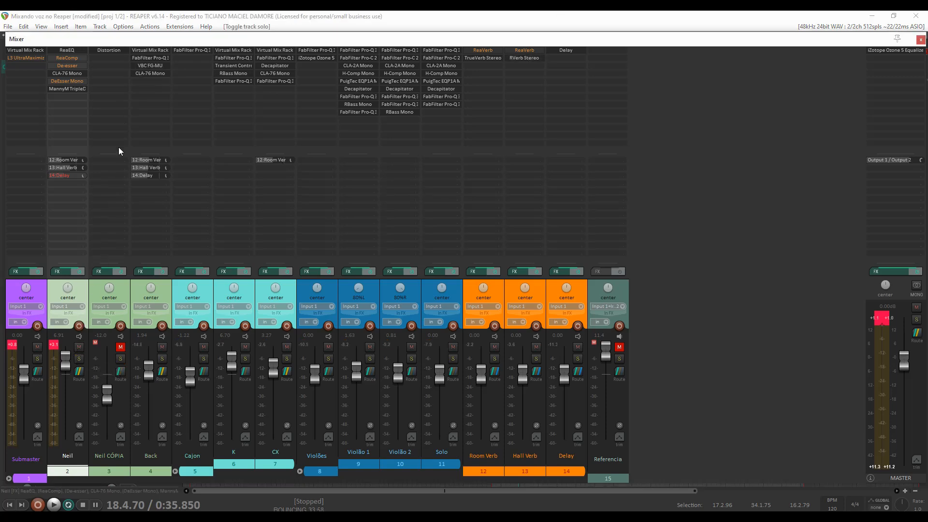
- Bypass the JS Distortion effect on track 3, the lead vocal copy
left_click(114, 51)
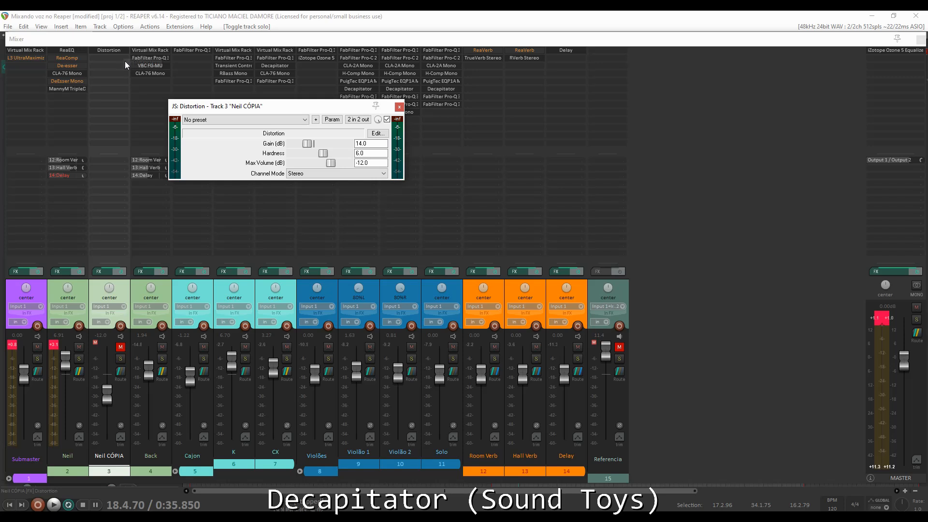
left_click(117, 51)
left_click(118, 51, "shift")
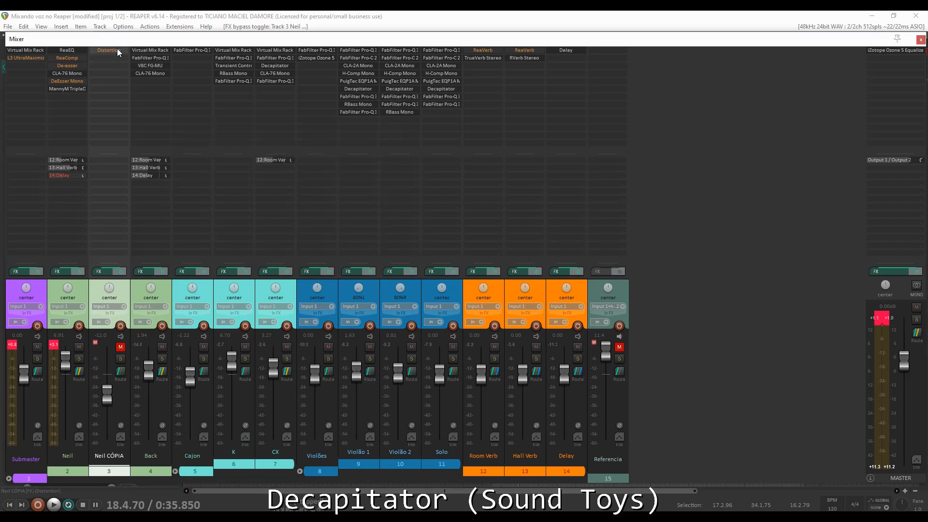
- Add the Decapitator (x64) plug-in by SoundToys to the lead vocal copy on track 3
left_click(100, 272)
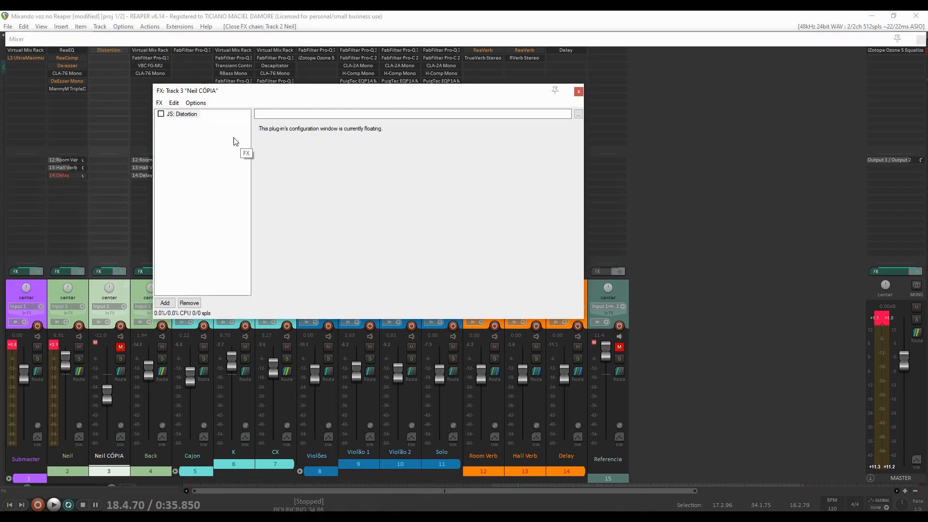
left_click(168, 303)
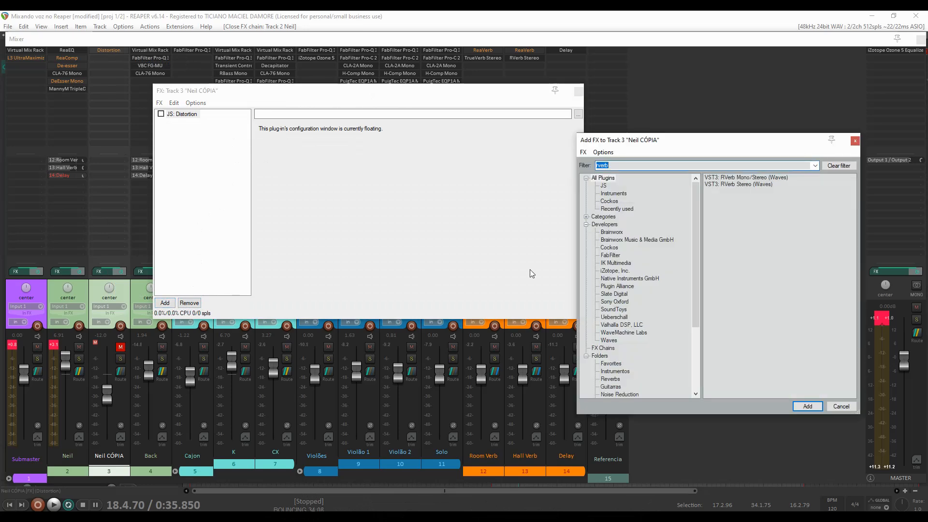
type("decapi")
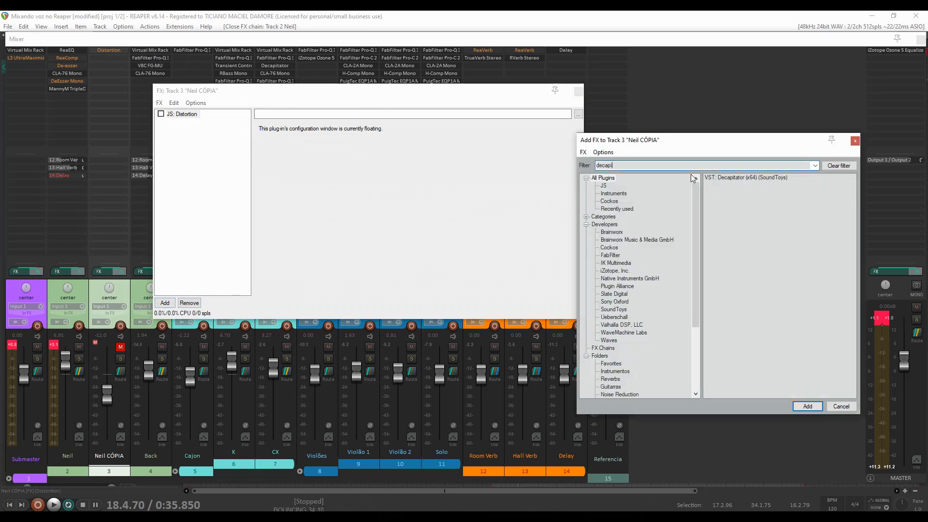
left_click(758, 180)
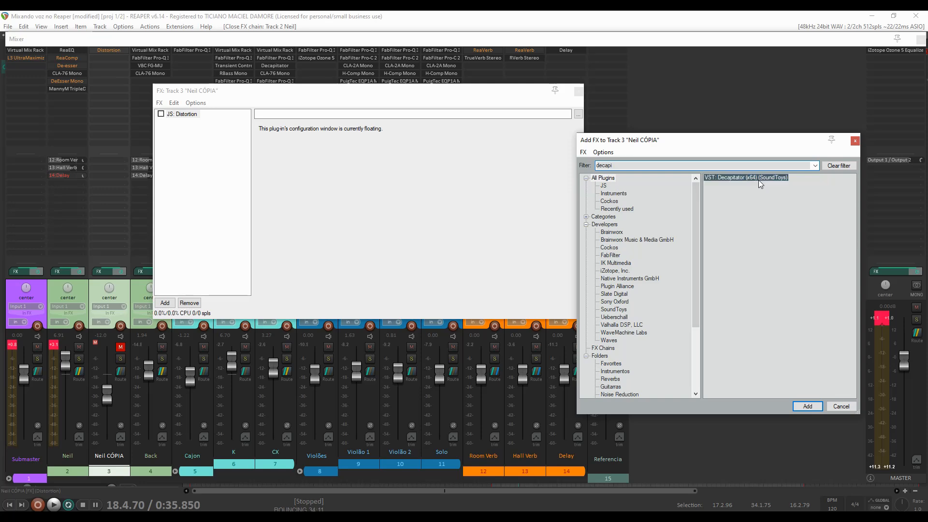
left_click(807, 407)
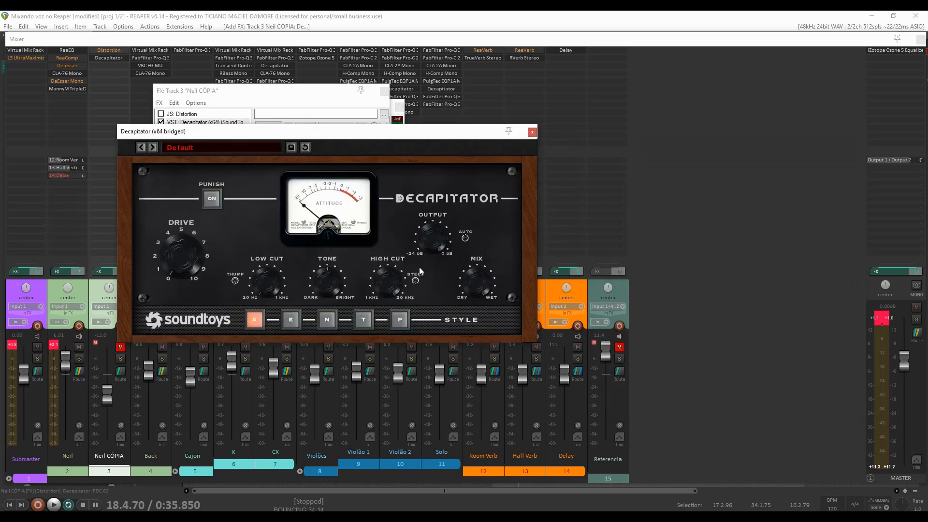
- Unmute and solo the vocal copy on track 3 and play it with its volume raised to +2.17 dB
left_click(120, 349)
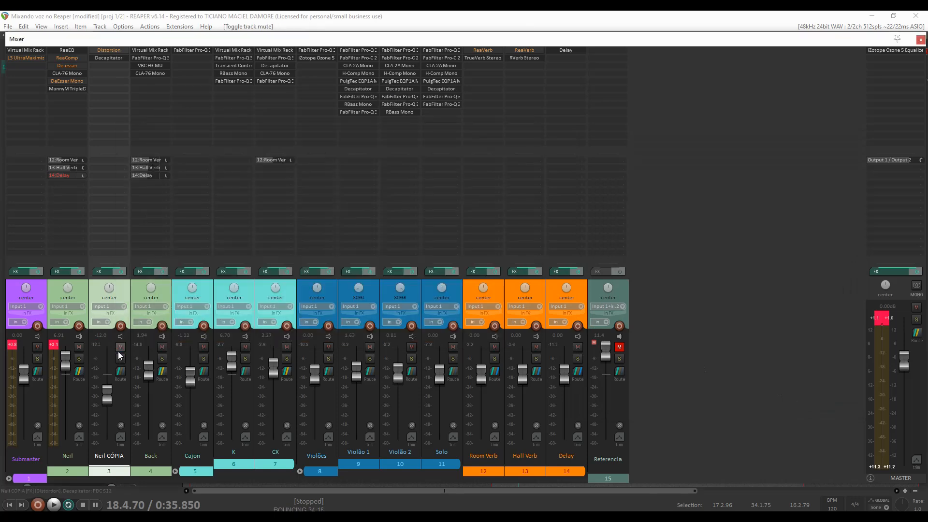
left_click(120, 359)
key("space")
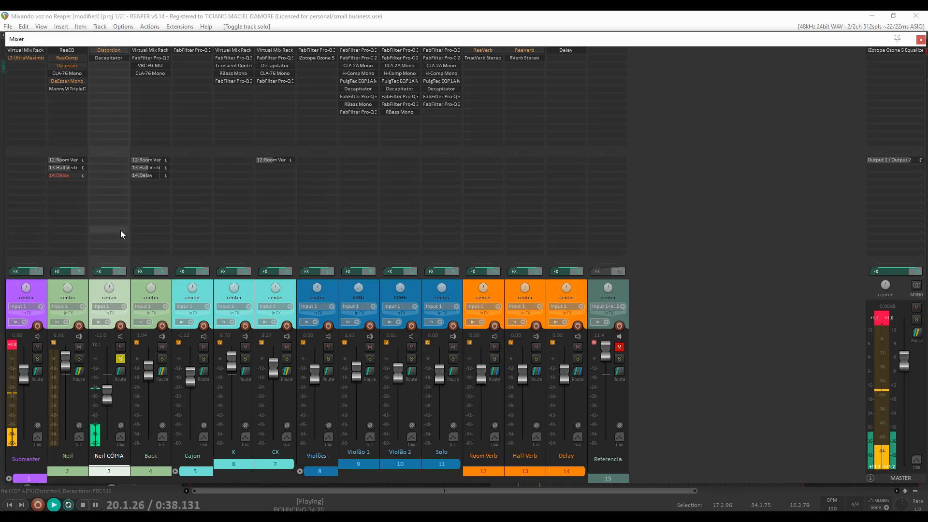
scroll(108, 370, "up", 10)
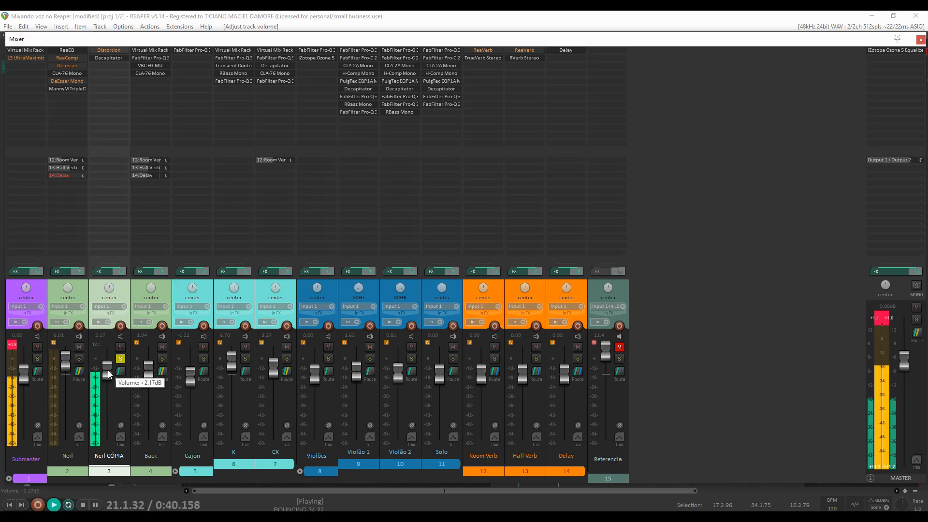
- Turn on Punish and adjust the Drive in track 3's Decapitator during playback, closing the plug-in interface
left_click(115, 57)
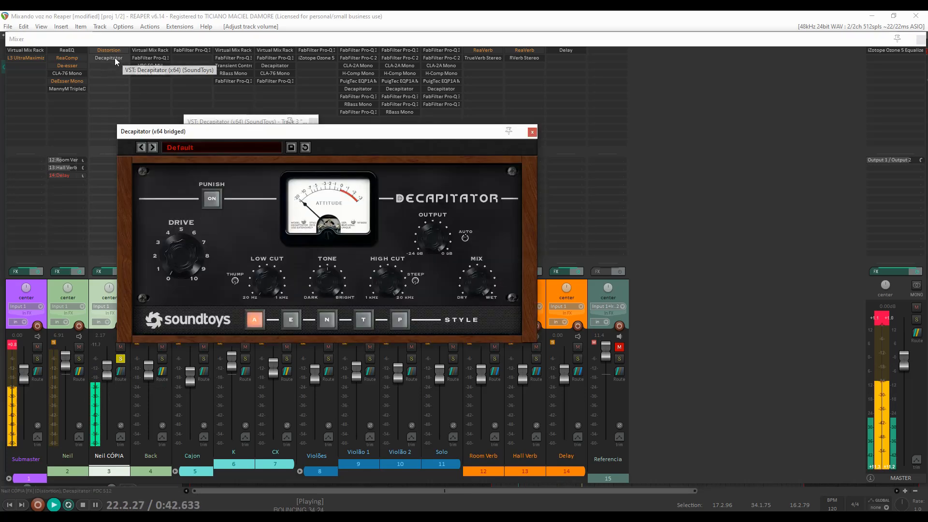
left_click(208, 201)
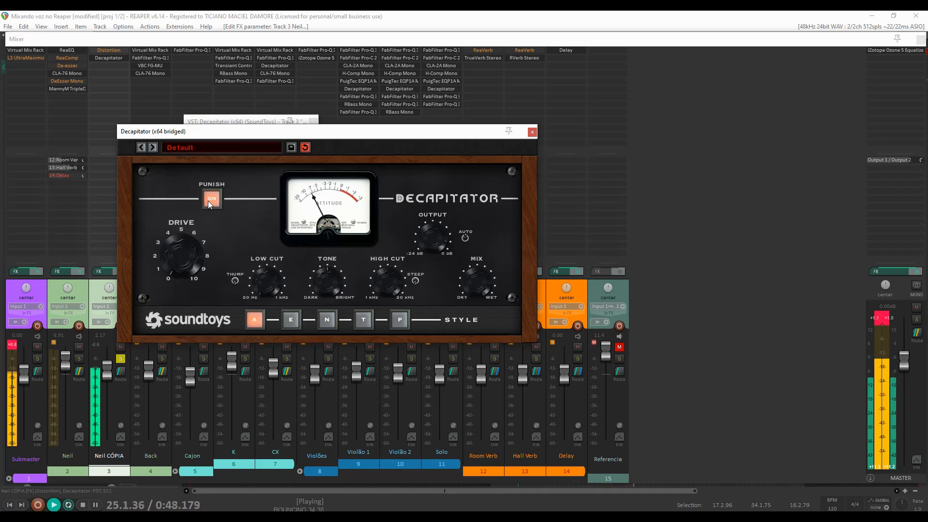
mouse_move(170, 259)
left_mouse_down()
mouse_move(170, 229)
mouse_move(167, 245)
left_mouse_up()
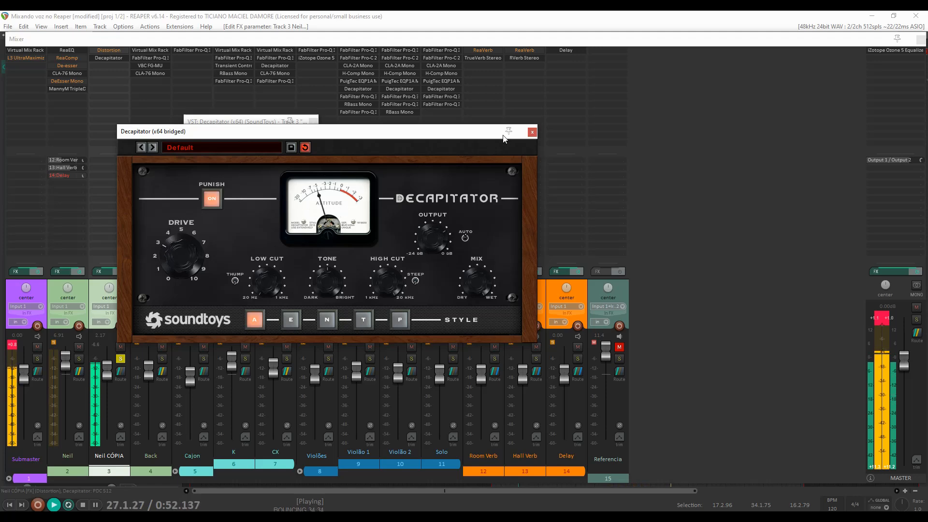
left_click(532, 132)
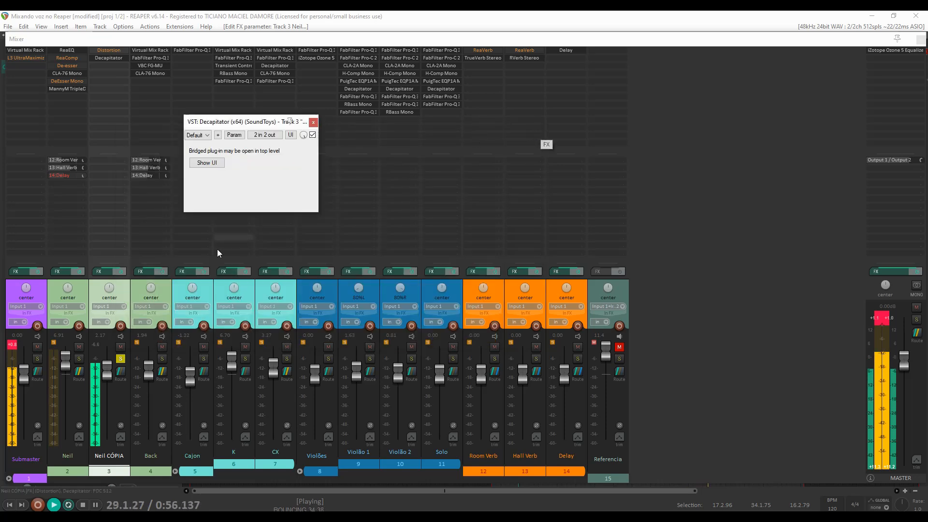
- Unsolo the vocal copy and blend it into the full mix at -8.26 dB, stopping playback when done
left_click_drag(107, 370, 107, 391)
left_click(122, 358)
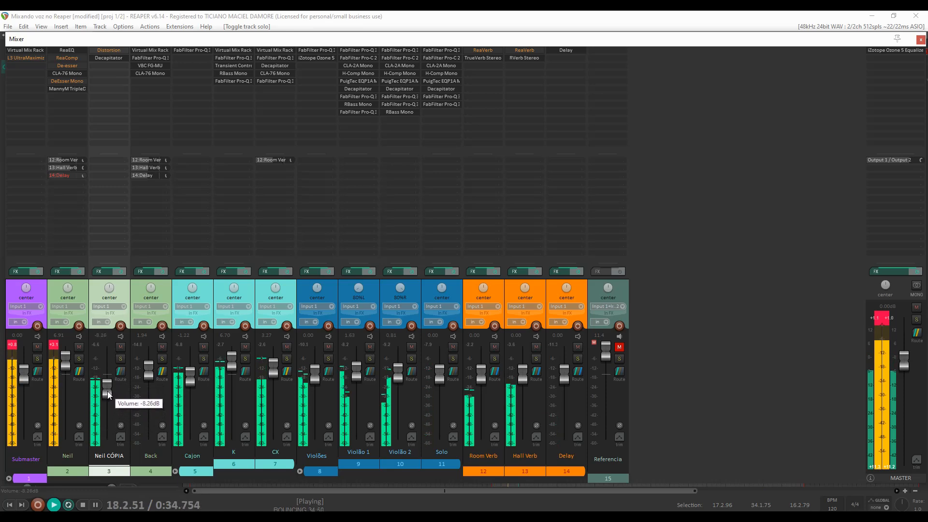
key("space")
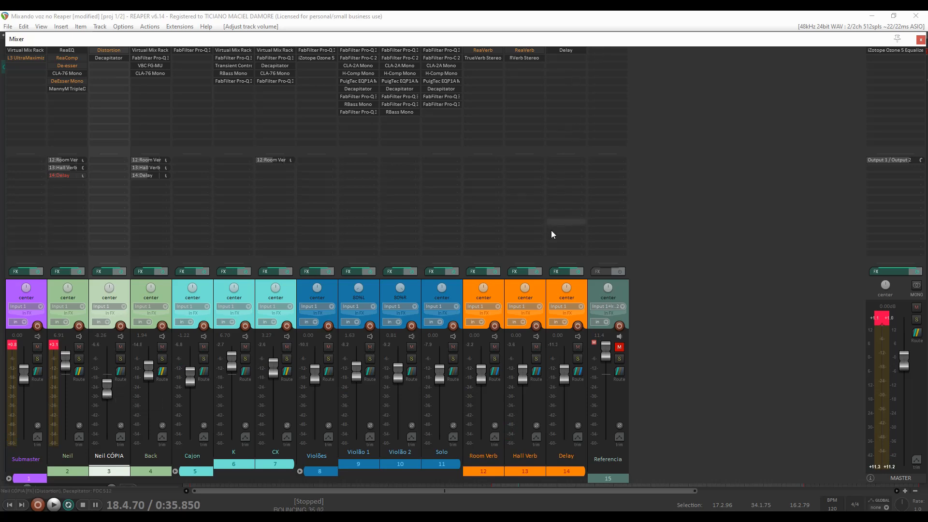
- Add MannyM Delay Stereo (Waves) to track 14 Delay and bypass its stock JS Delay
left_click(563, 274)
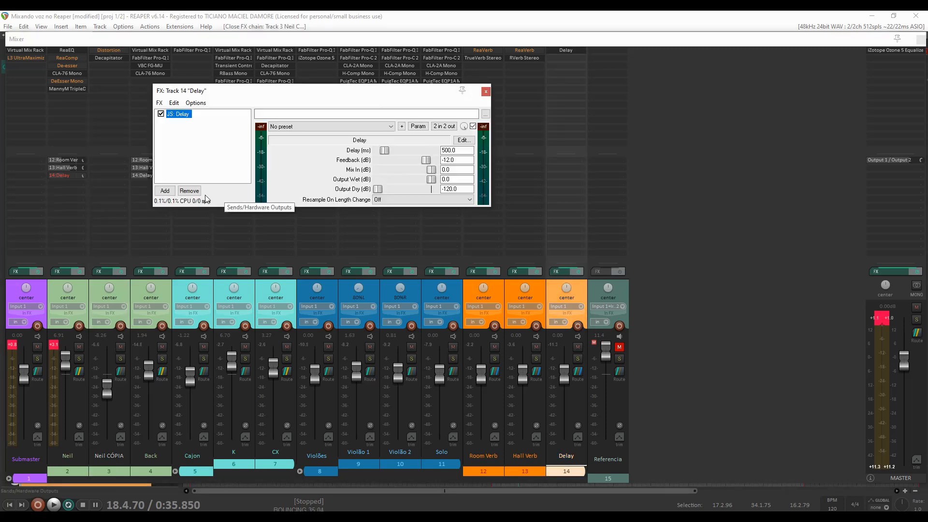
left_click(164, 191)
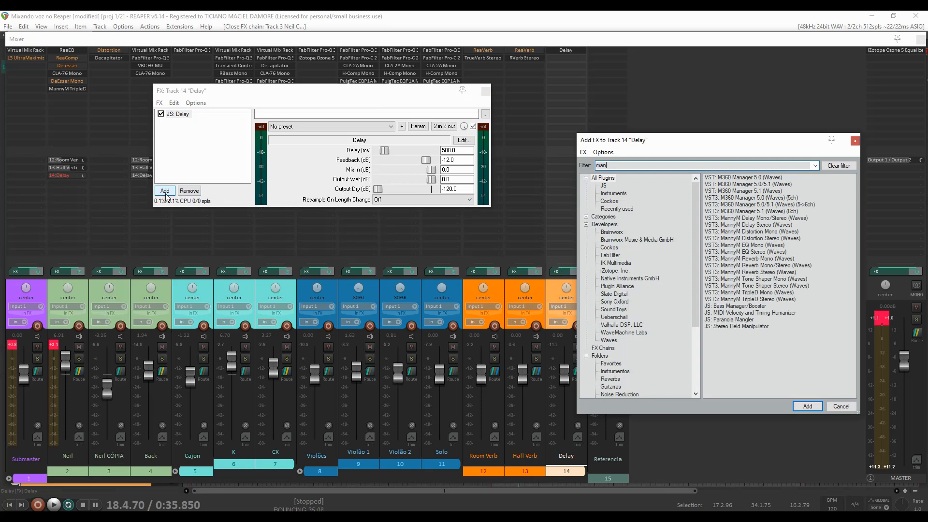
left_click(746, 225)
left_click(806, 407)
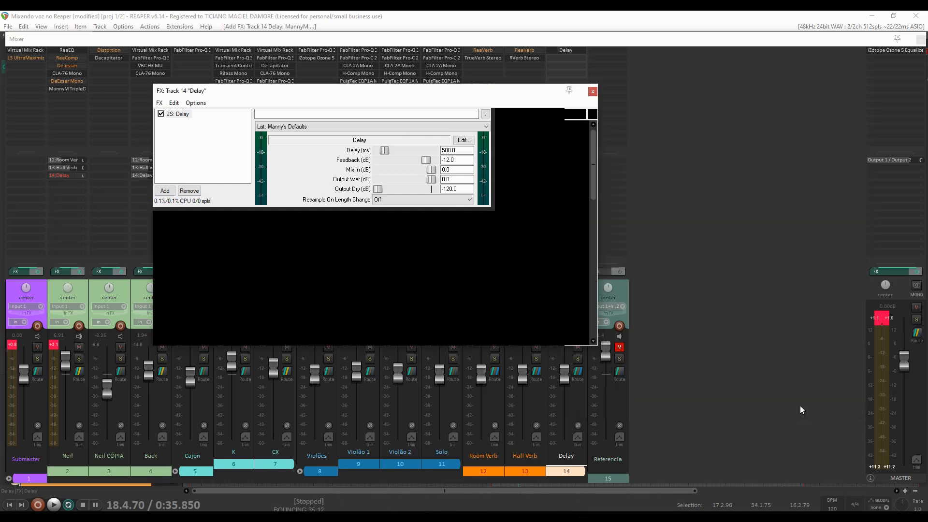
key("Escape")
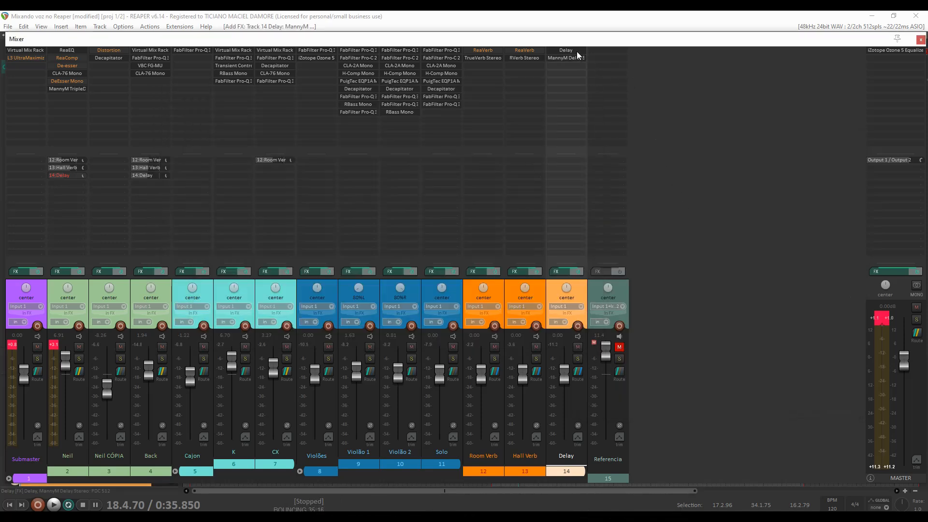
left_click(576, 51, "shift")
- Unmute the lead vocal's send to Delay and play the soloed vocal to audition MannyM Delay
left_click(574, 57)
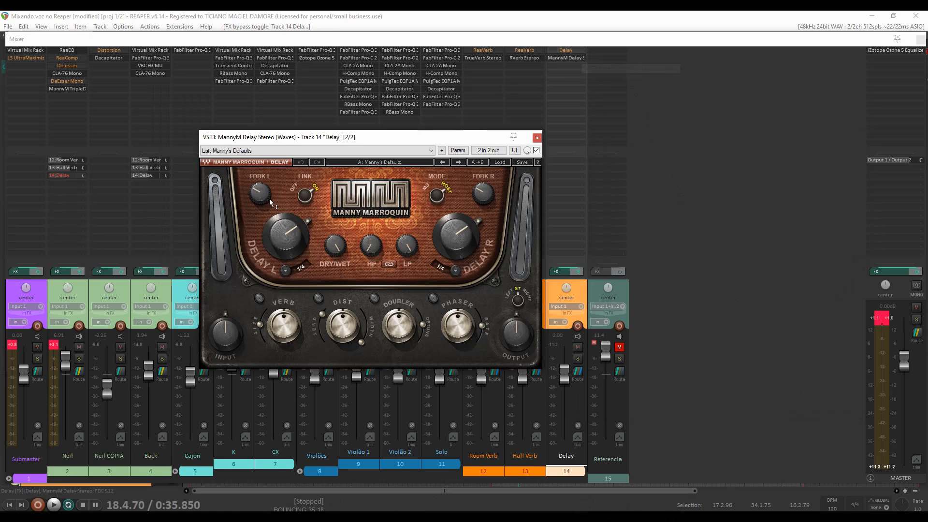
left_click(60, 175)
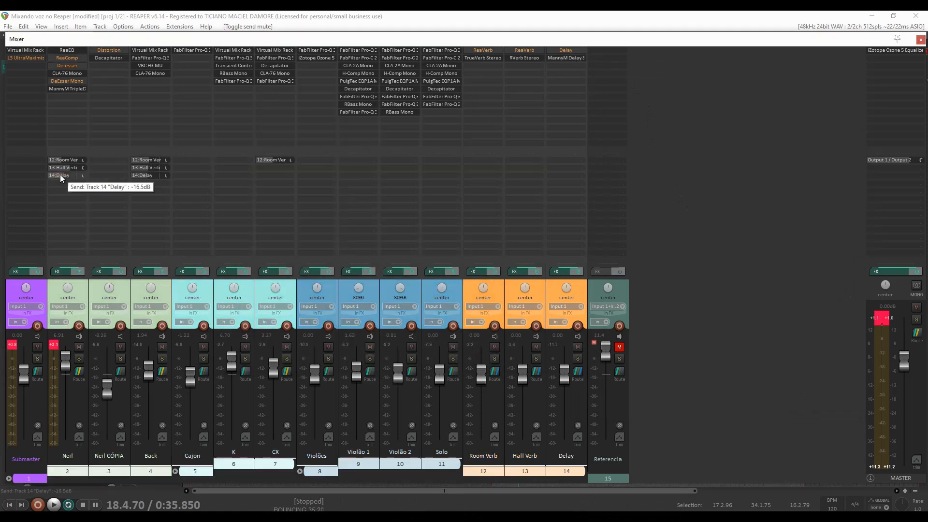
key("F6")
key("space")
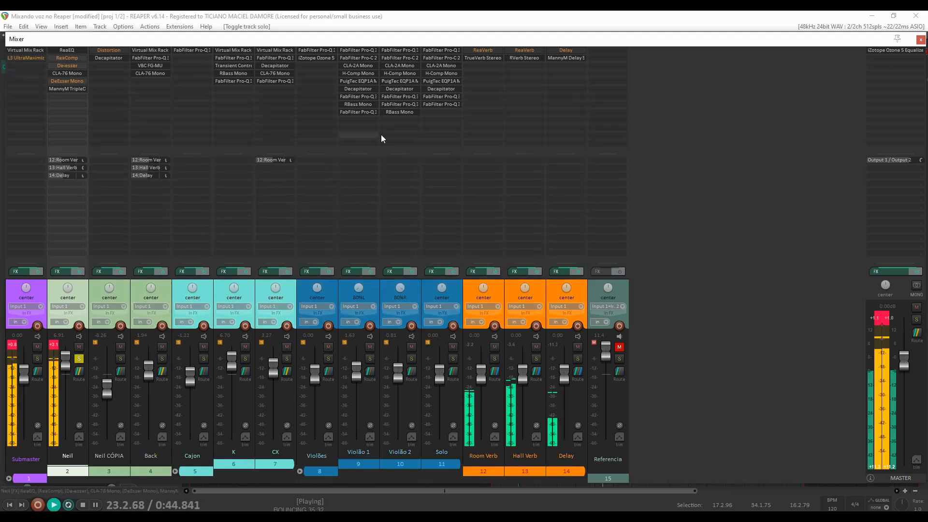
left_click(565, 59)
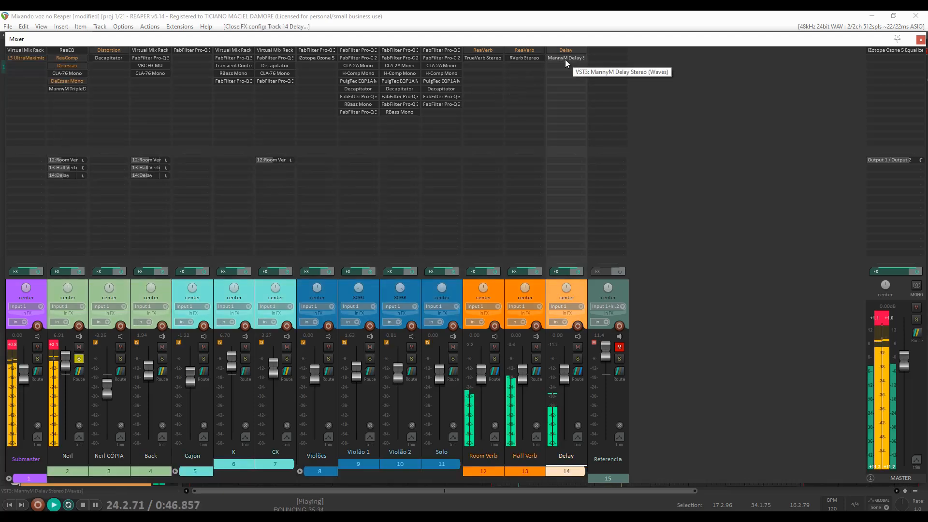
left_click(564, 60)
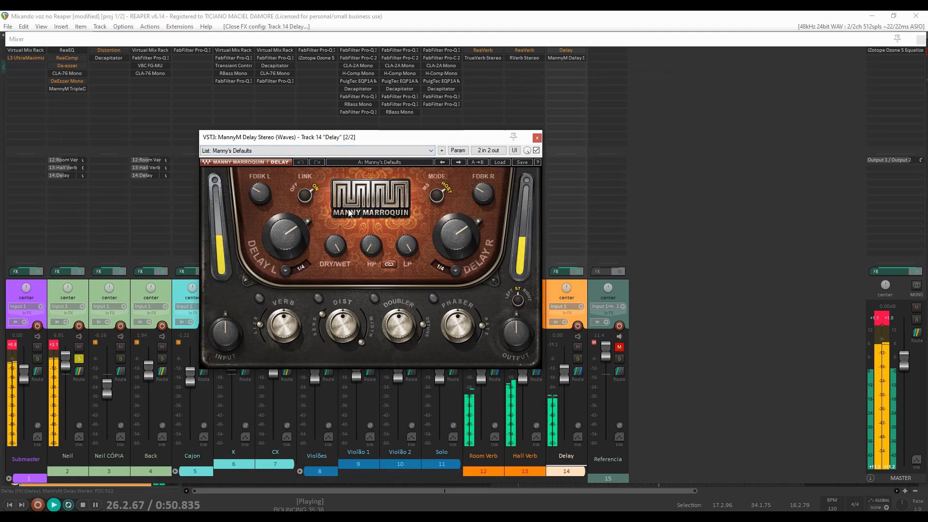
key("space")
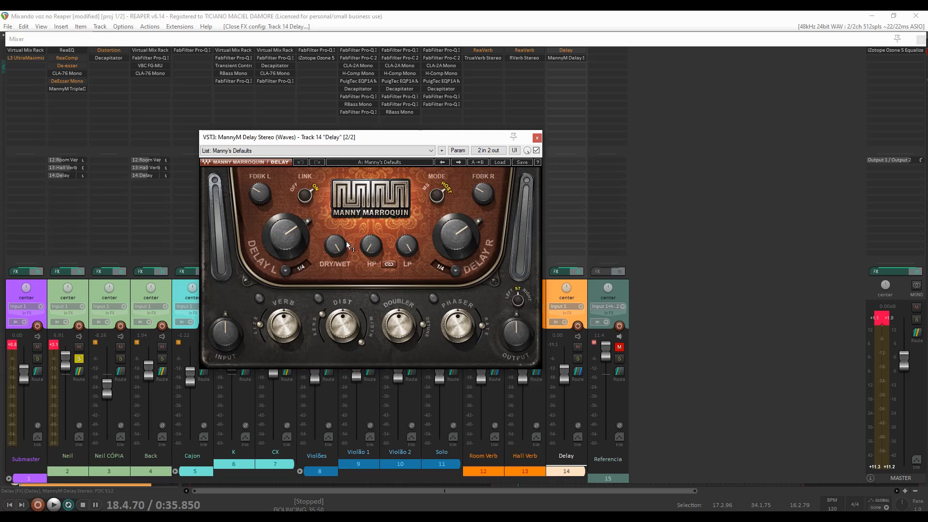
- Adjust the Phaser, Doubler and Dist amounts in MannyM Delay while the soloed vocal plays
key("space")
left_click_drag(457, 326, 457, 319)
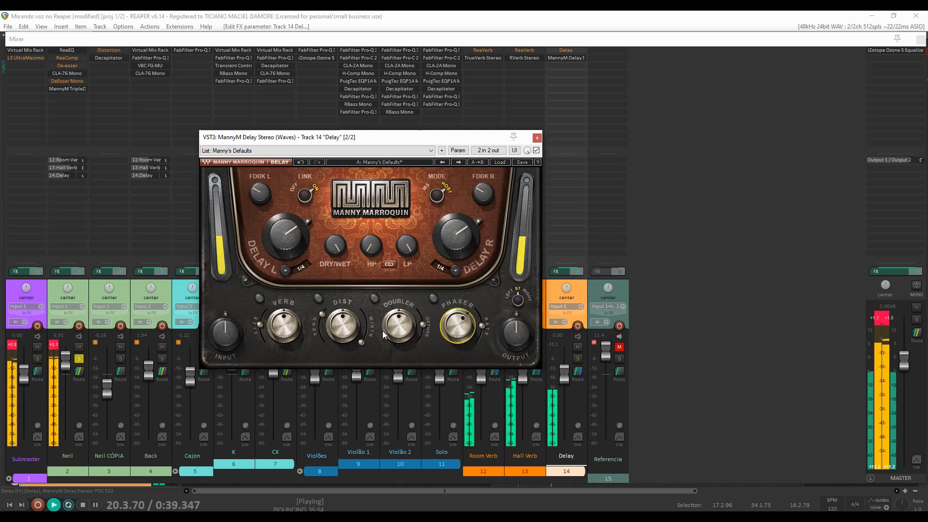
left_click(398, 325)
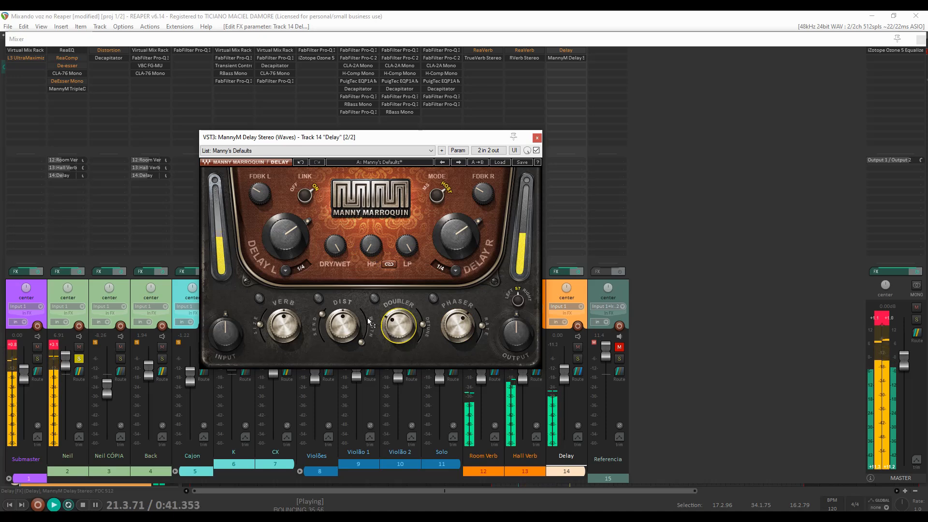
left_click(338, 321)
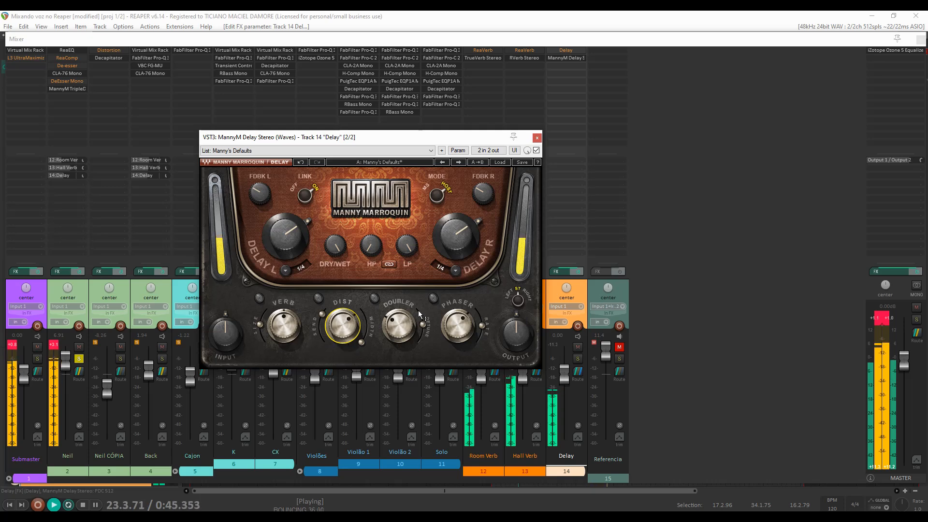
- Enable the Phaser, Doubler and Dist effects in MannyM Delay and stop playback after listening
left_click(433, 297)
left_click(374, 297)
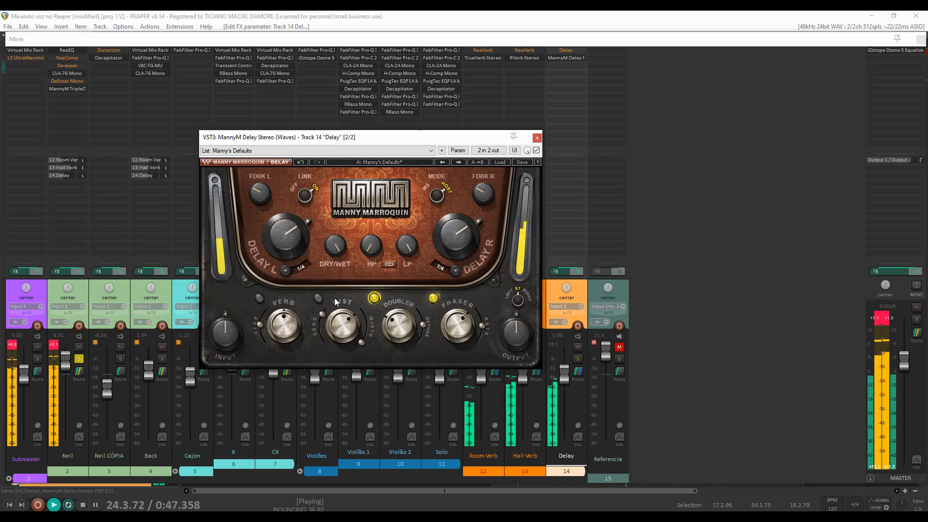
left_click(318, 297)
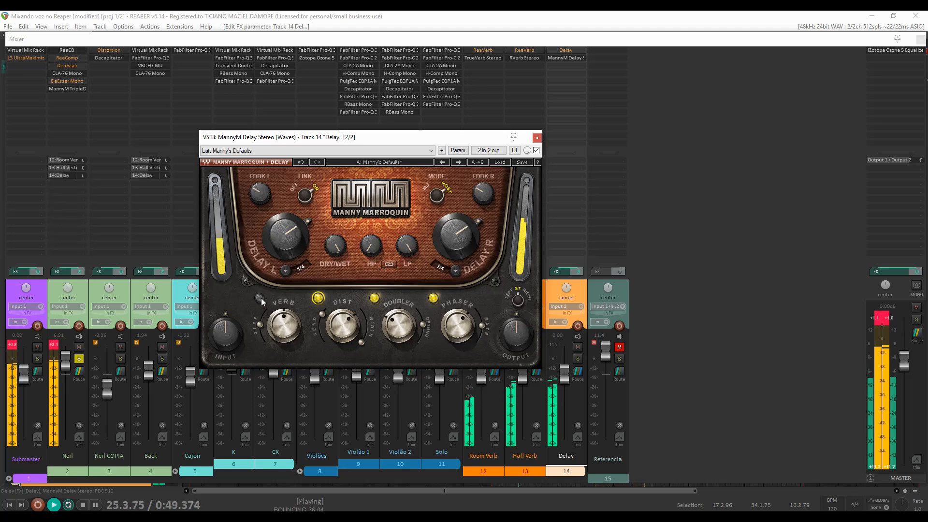
key("space")
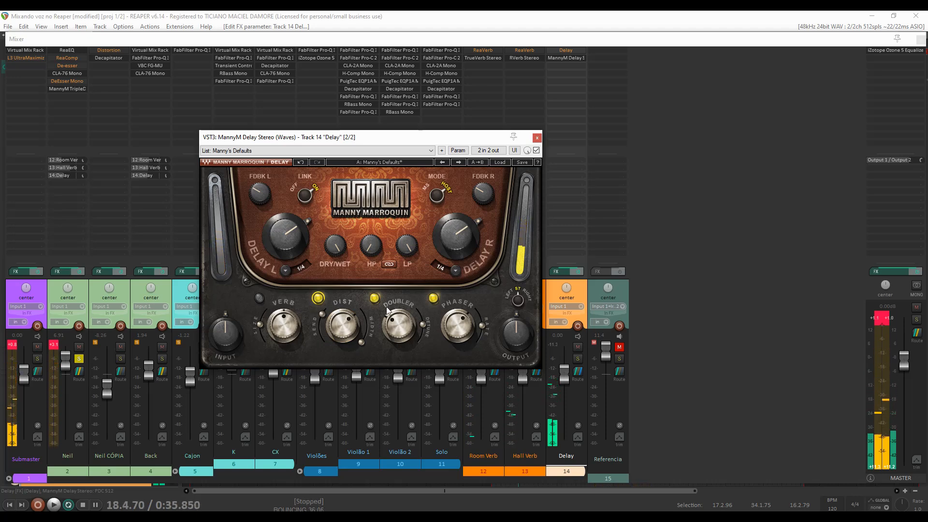